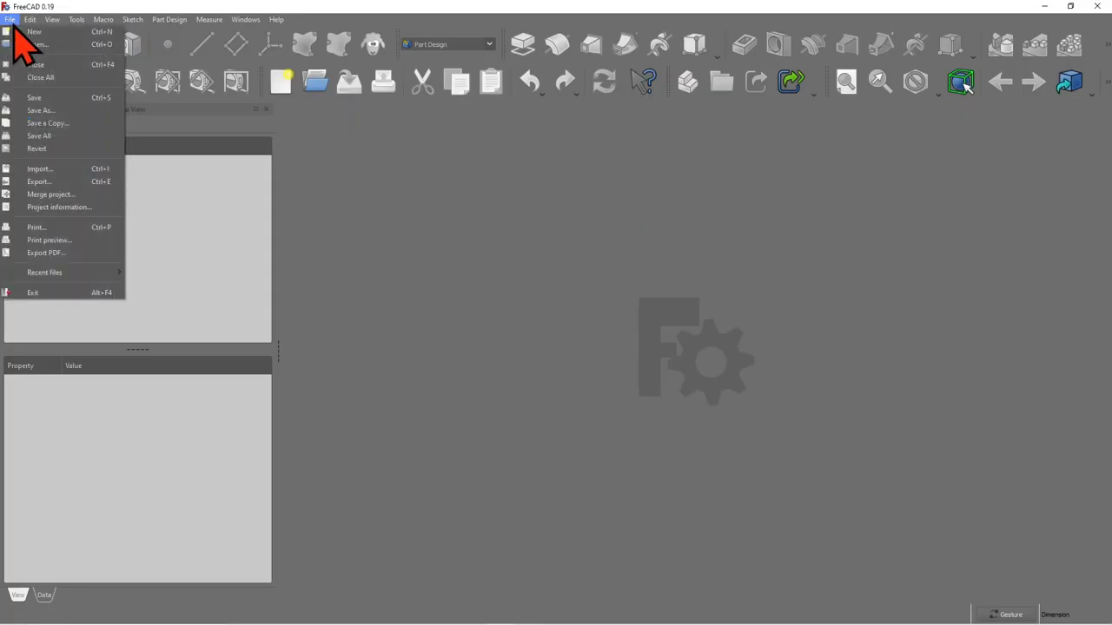
# Step: Create a new document with a body and a sketch on the XY_Plane
pyautogui.press('Escape')
pyautogui.hotkey('ctrl', 'n')
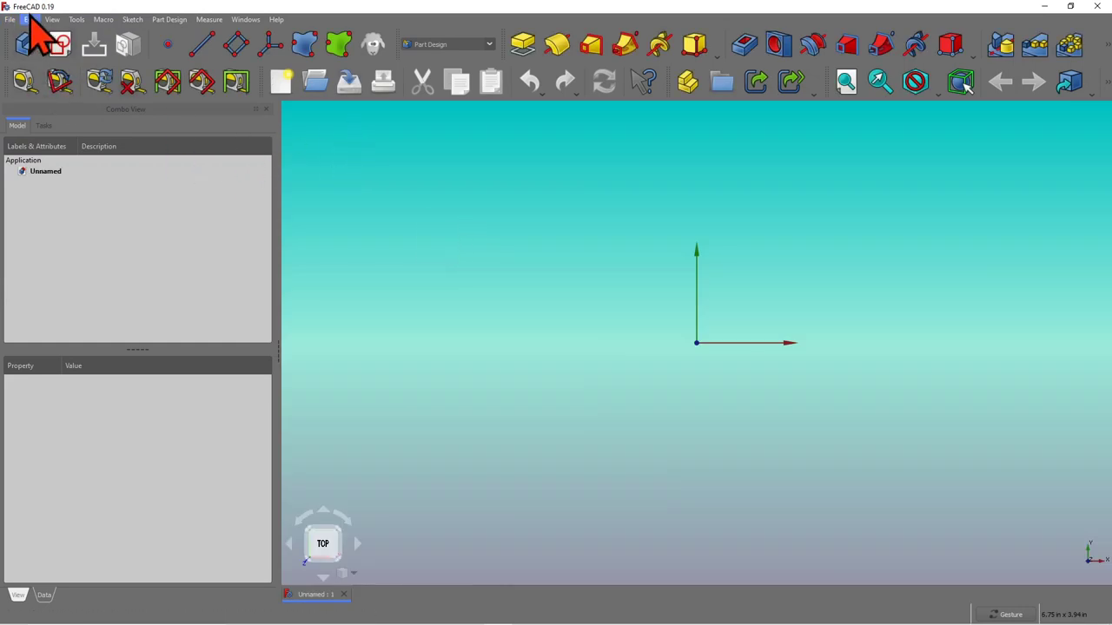
pyautogui.click(25, 45)
pyautogui.click(60, 45)
pyautogui.click(55, 206)
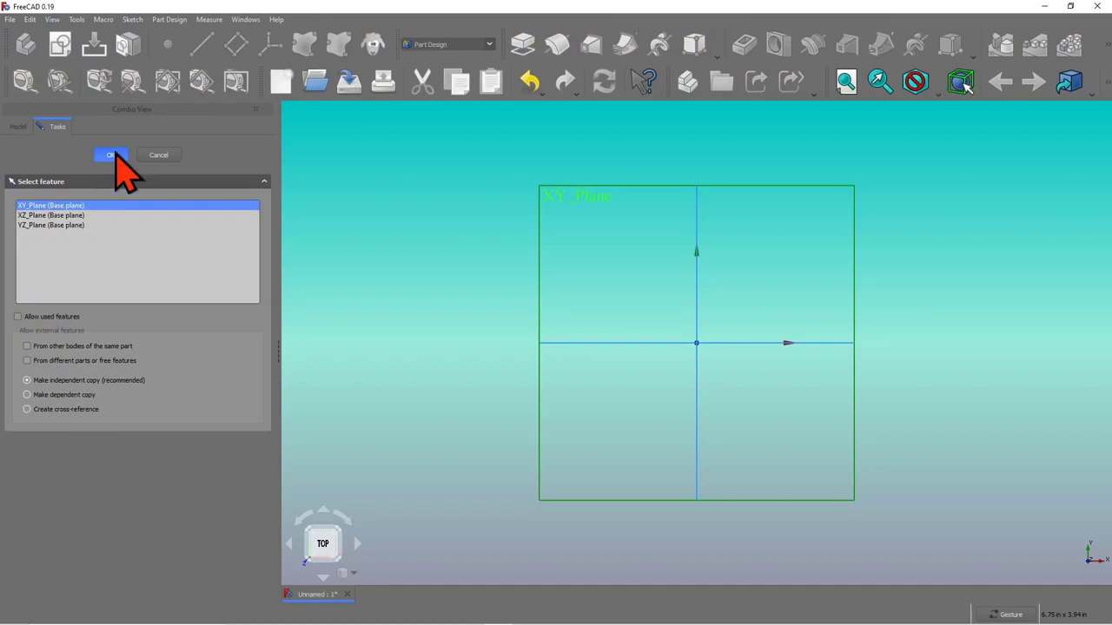
pyautogui.click(110, 155)
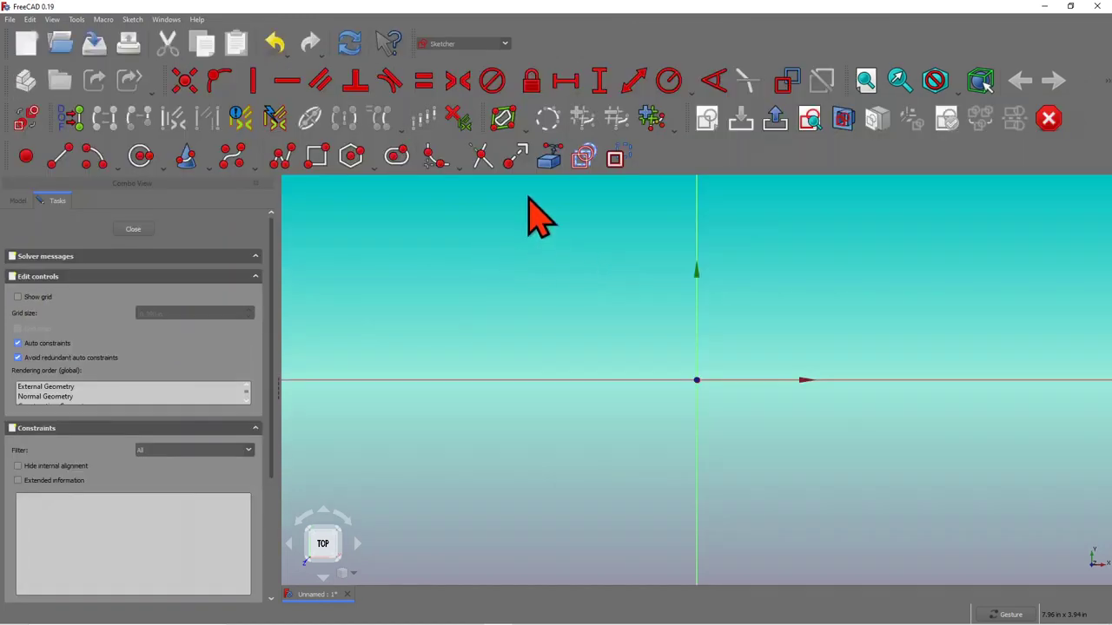
# Step: Draw a rectangle above the horizontal axis in the sketch
pyautogui.click(317, 157)
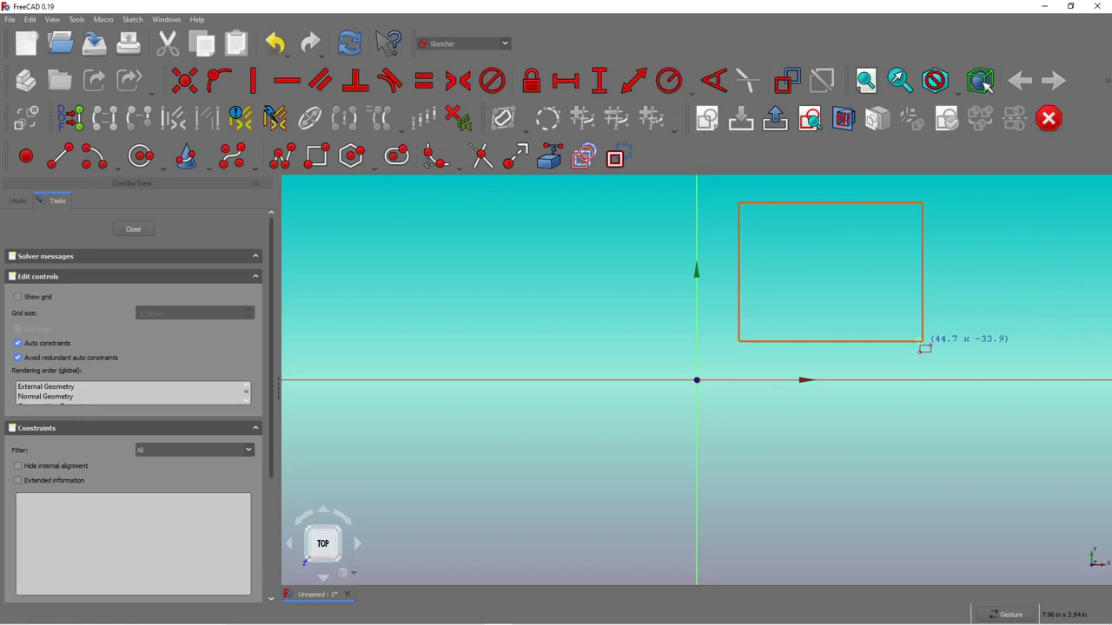
pyautogui.click(1061, 347)
pyautogui.scroll(-3, 734, 323)
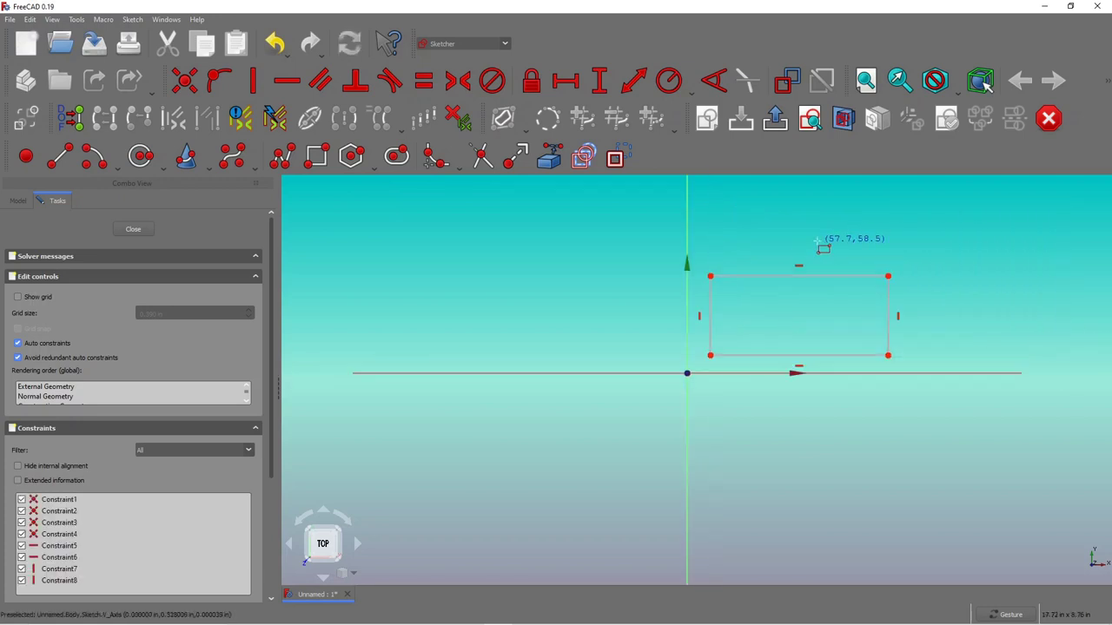
pyautogui.scroll(2, 743, 283)
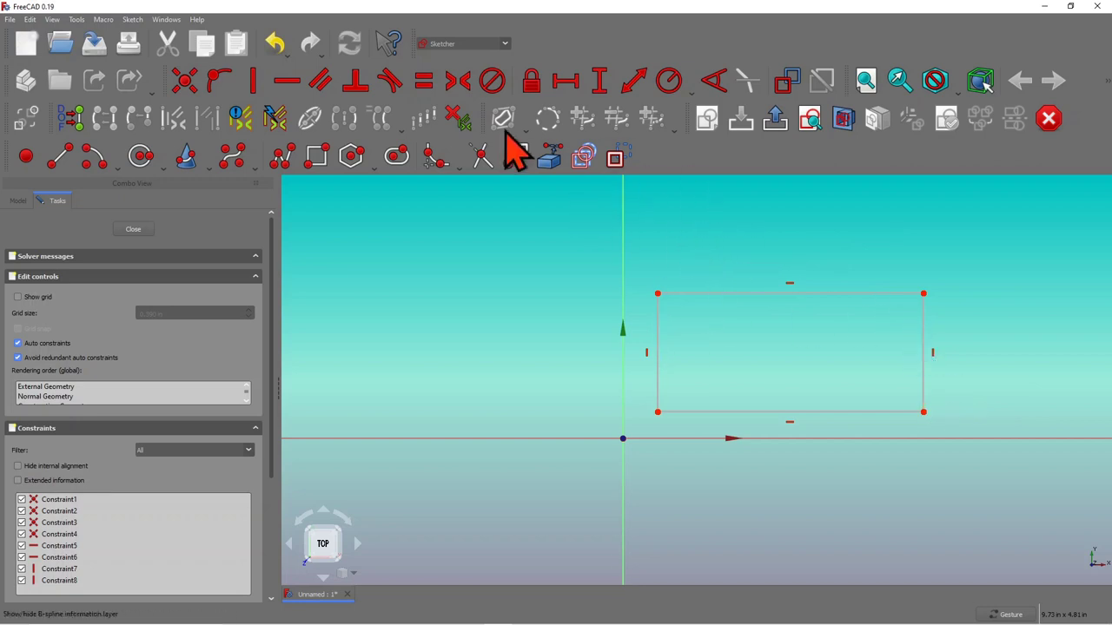
# Step: Fillet all four rectangle corners, then constrain the top-left arc to a 3 in radius
pyautogui.click(435, 162)
pyautogui.click(658, 323)
pyautogui.click(690, 295)
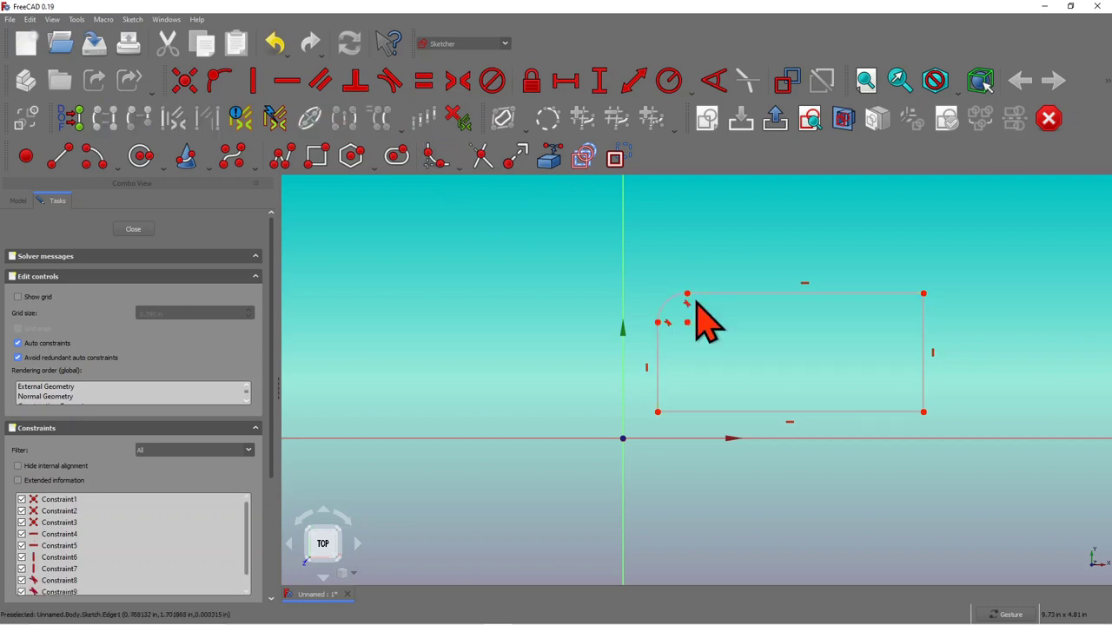
pyautogui.click(886, 295)
pyautogui.click(924, 371)
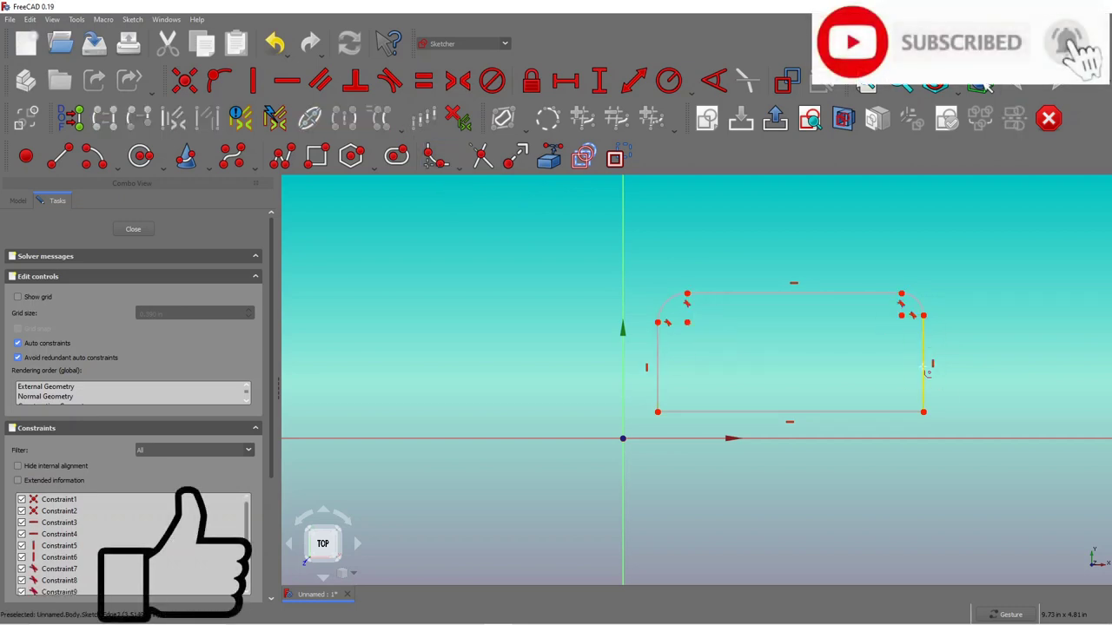
pyautogui.click(856, 414)
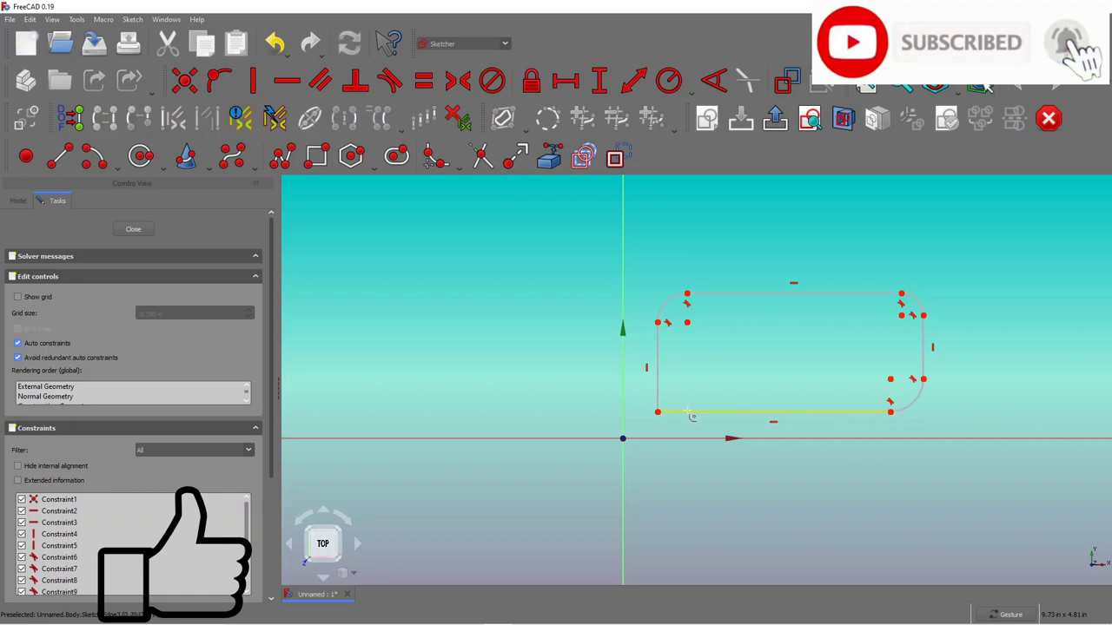
pyautogui.click(680, 390)
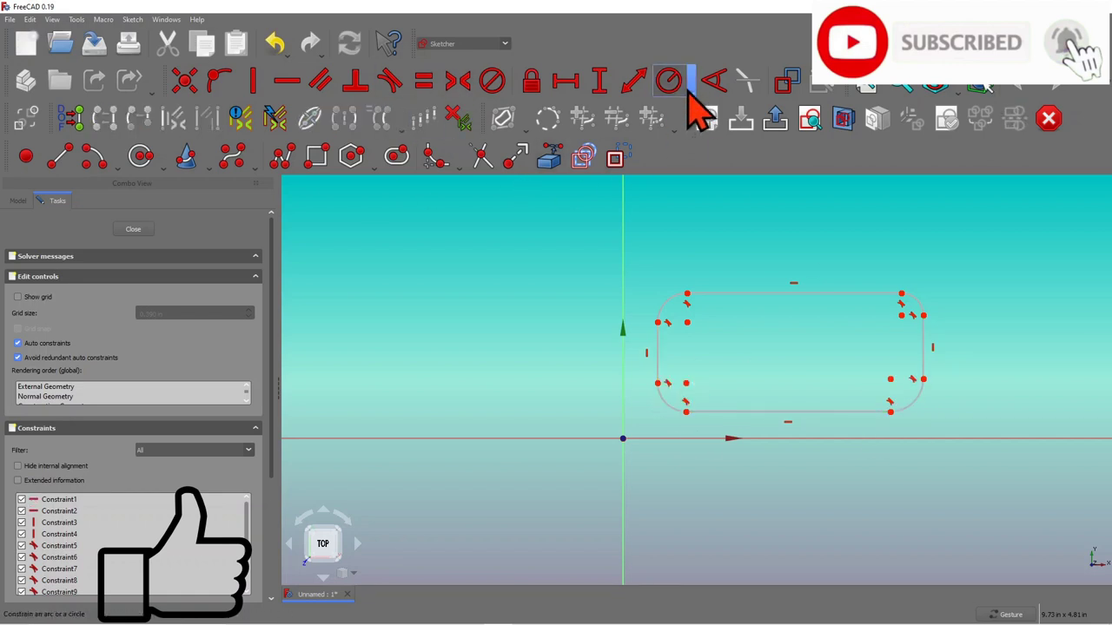
pyautogui.click(673, 299)
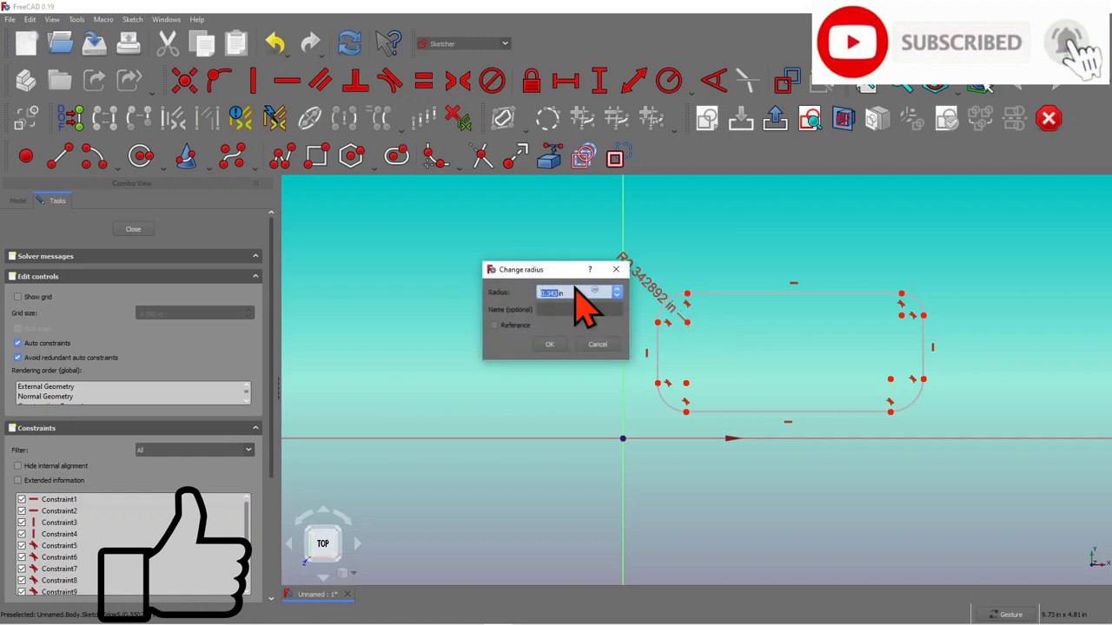
pyautogui.press('Return')
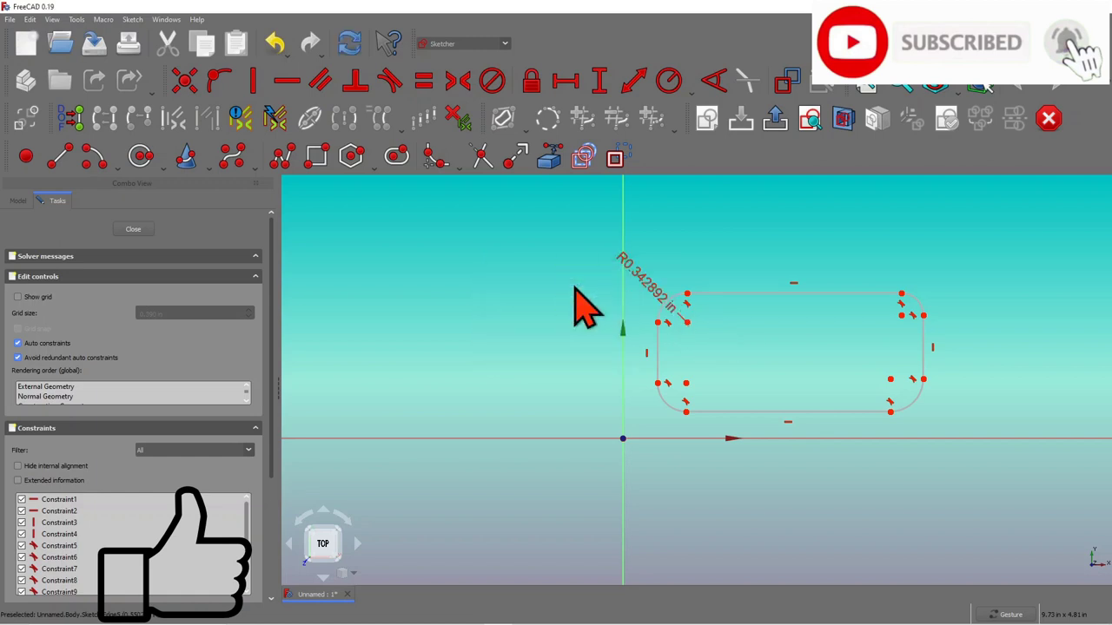
# Step: Drag the right arc points outward to stretch the rounded rectangle wider and taller
pyautogui.scroll(-3, 821, 385)
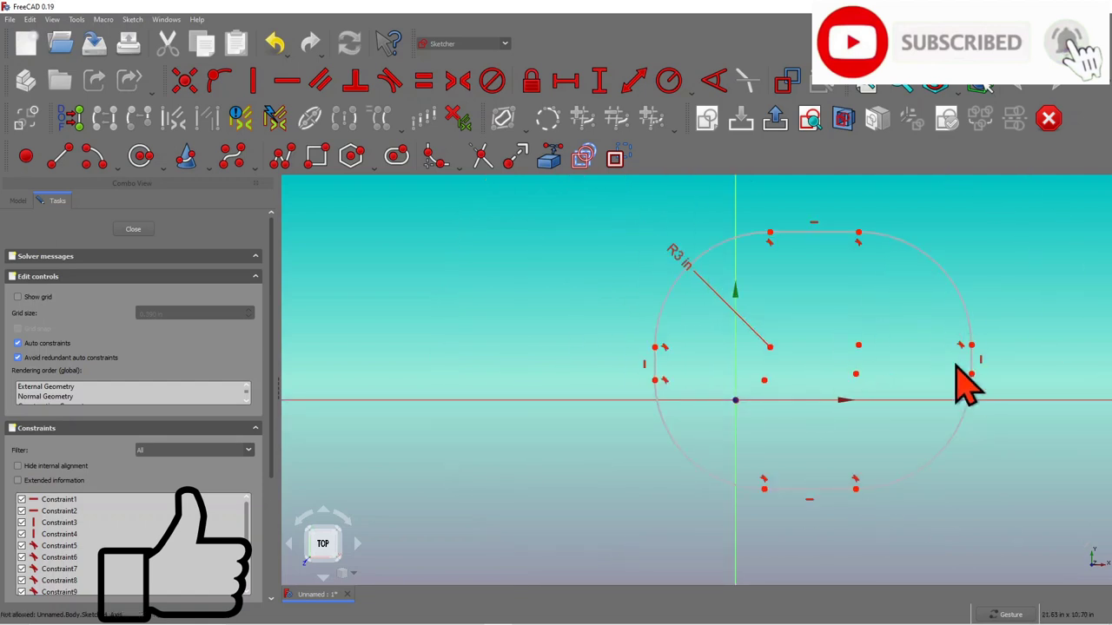
pyautogui.moveTo(971, 375)
pyautogui.mouseDown()
pyautogui.moveTo(1042, 455)
pyautogui.moveTo(1103, 416)
pyautogui.mouseUp()
pyautogui.scroll(-2, 727, 303)
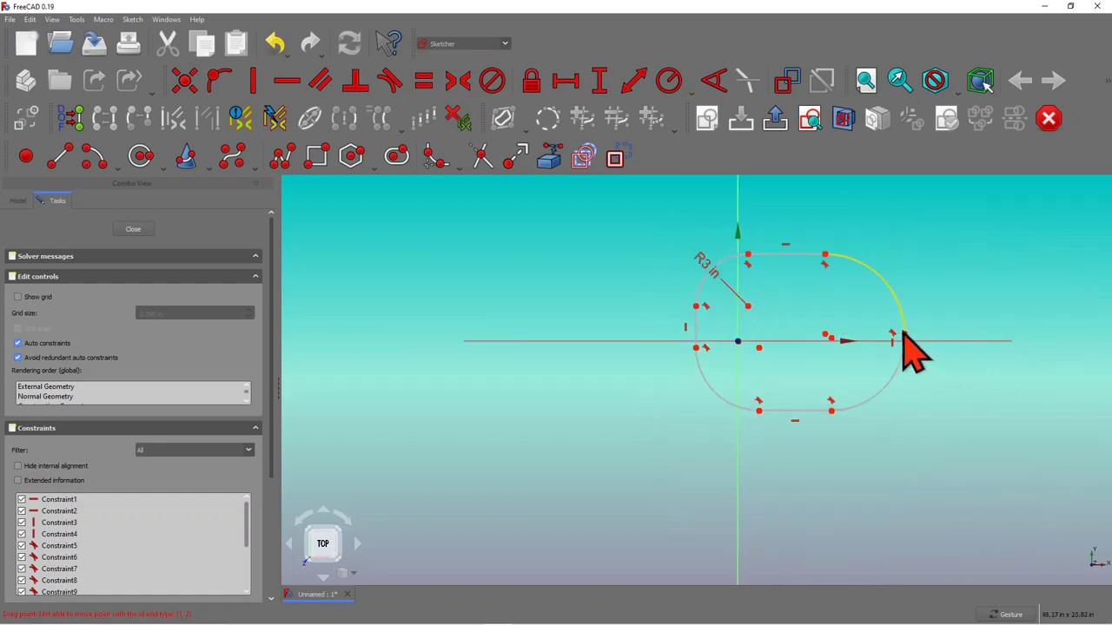
pyautogui.moveTo(903, 337); pyautogui.dragTo(902, 251)
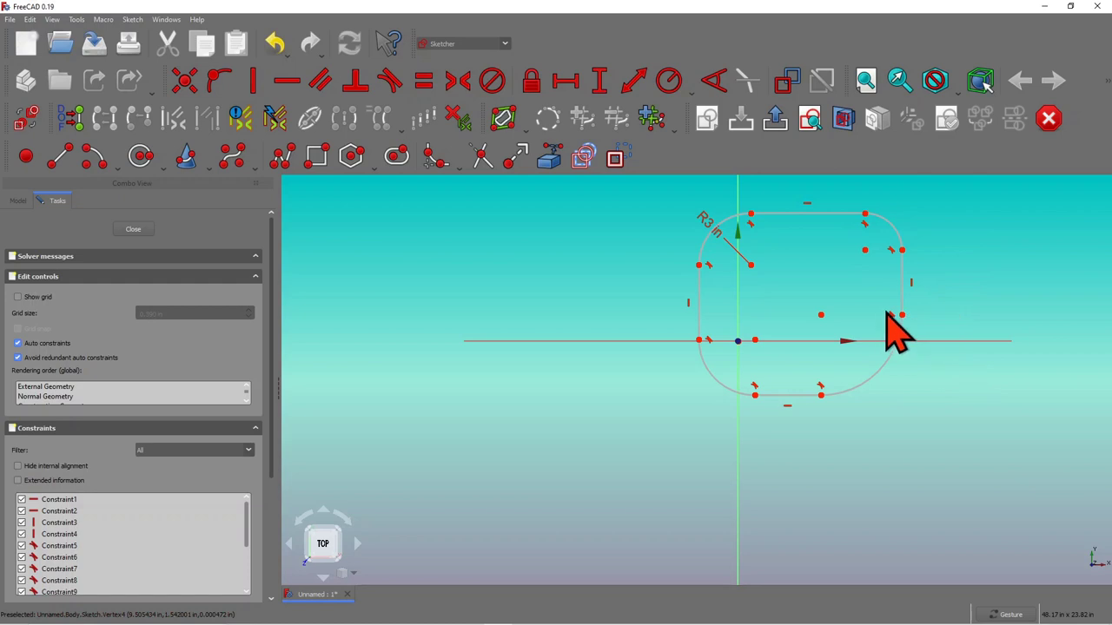
pyautogui.moveTo(902, 317)
pyautogui.mouseDown()
pyautogui.moveTo(1037, 316)
pyautogui.moveTo(1088, 301)
pyautogui.mouseUp()
pyautogui.scroll(-2, 758, 347)
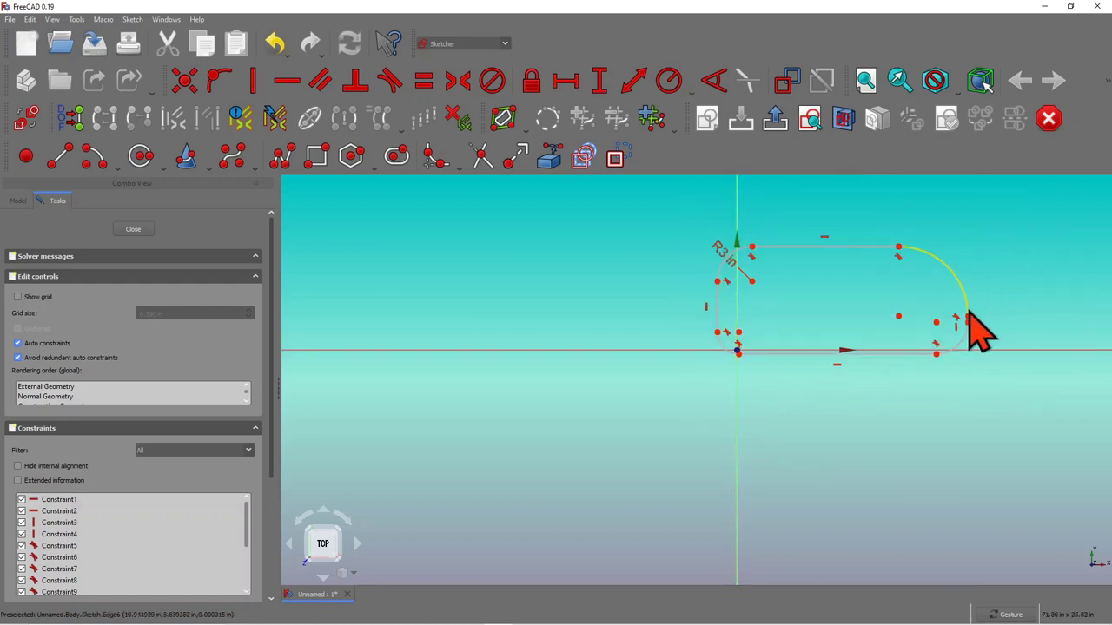
pyautogui.moveTo(973, 330)
pyautogui.mouseDown()
pyautogui.moveTo(971, 293)
pyautogui.moveTo(1000, 255)
pyautogui.moveTo(1025, 250)
pyautogui.mouseUp()
pyautogui.scroll(-3, 807, 231)
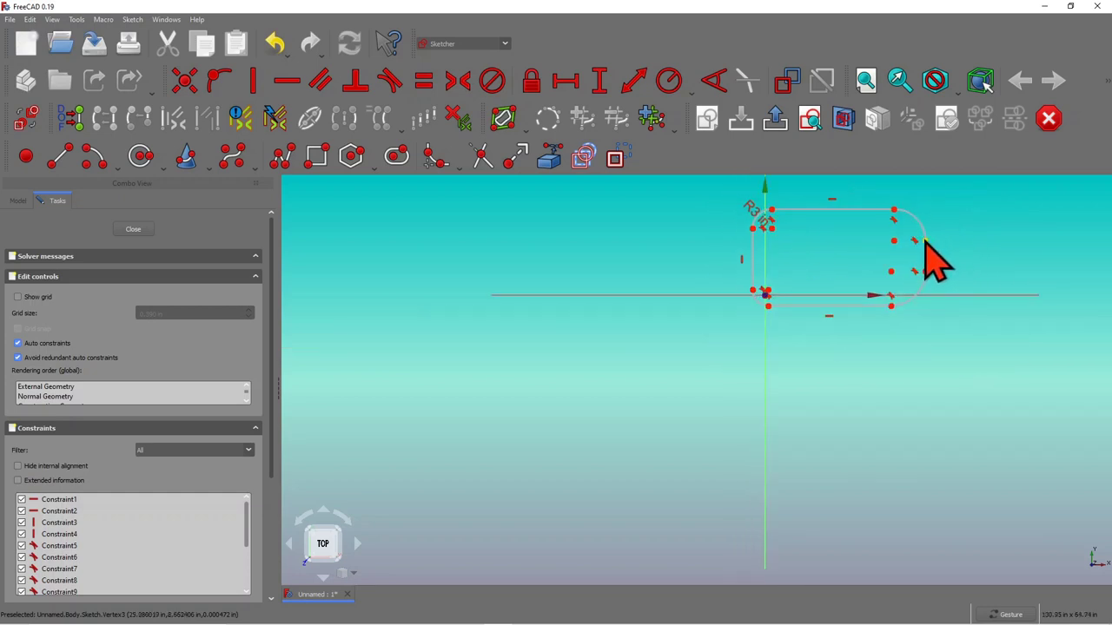
pyautogui.moveTo(926, 238)
pyautogui.mouseDown()
pyautogui.moveTo(965, 243)
pyautogui.moveTo(965, 265)
pyautogui.moveTo(997, 295)
pyautogui.moveTo(973, 273)
pyautogui.mouseUp()
pyautogui.scroll(-3, 794, 221)
pyautogui.scroll(3, 821, 205)
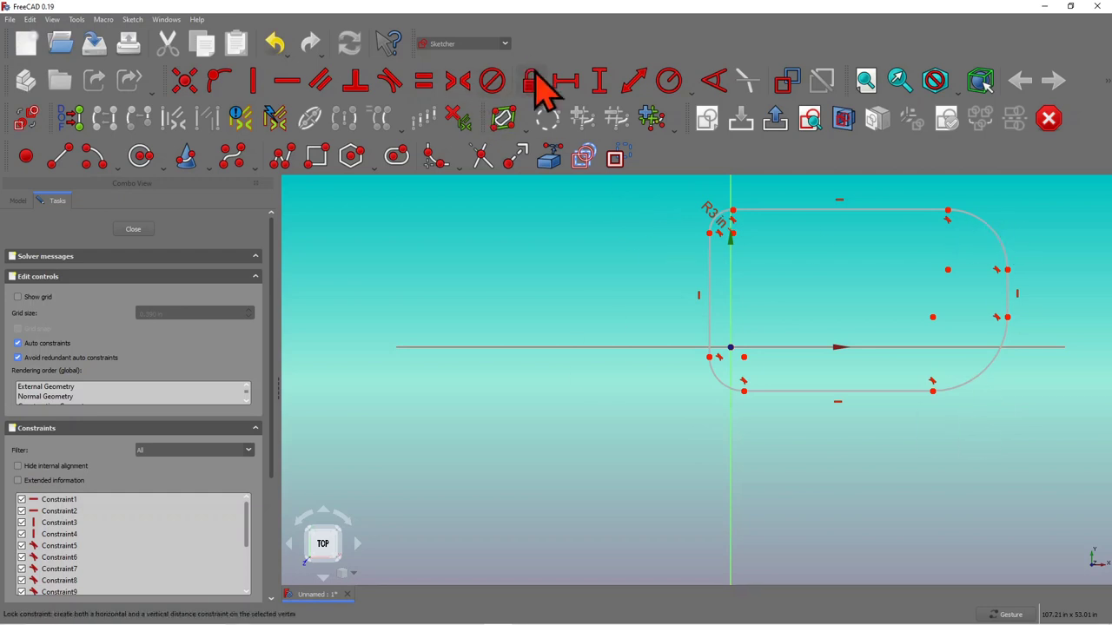
# Step: Apply an Equal constraint to all four corner arcs
pyautogui.click(710, 229)
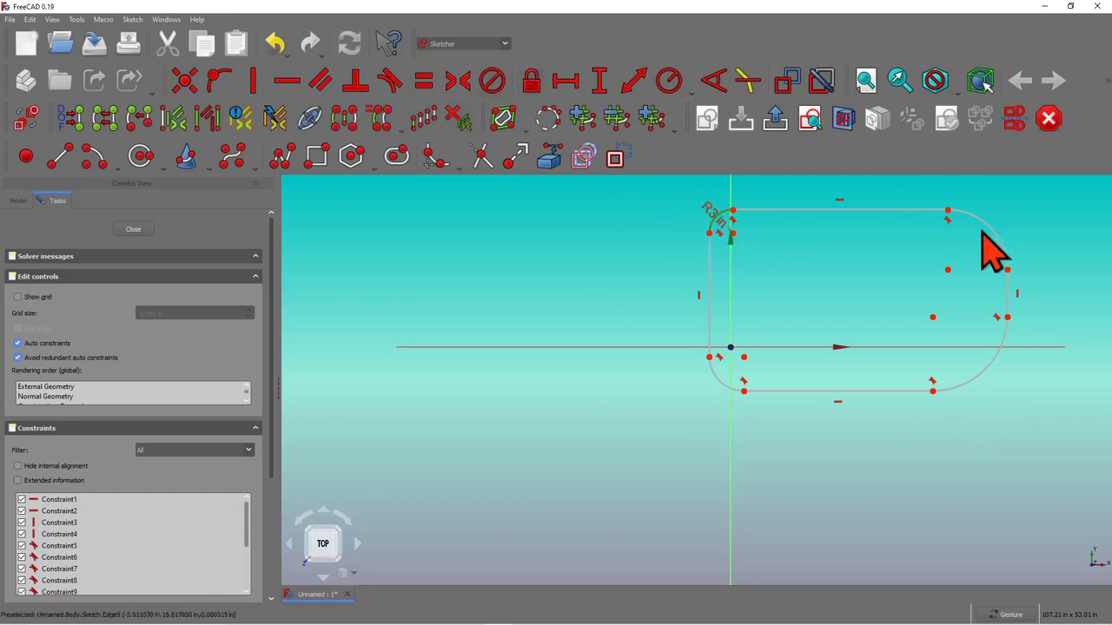
pyautogui.click(986, 231)
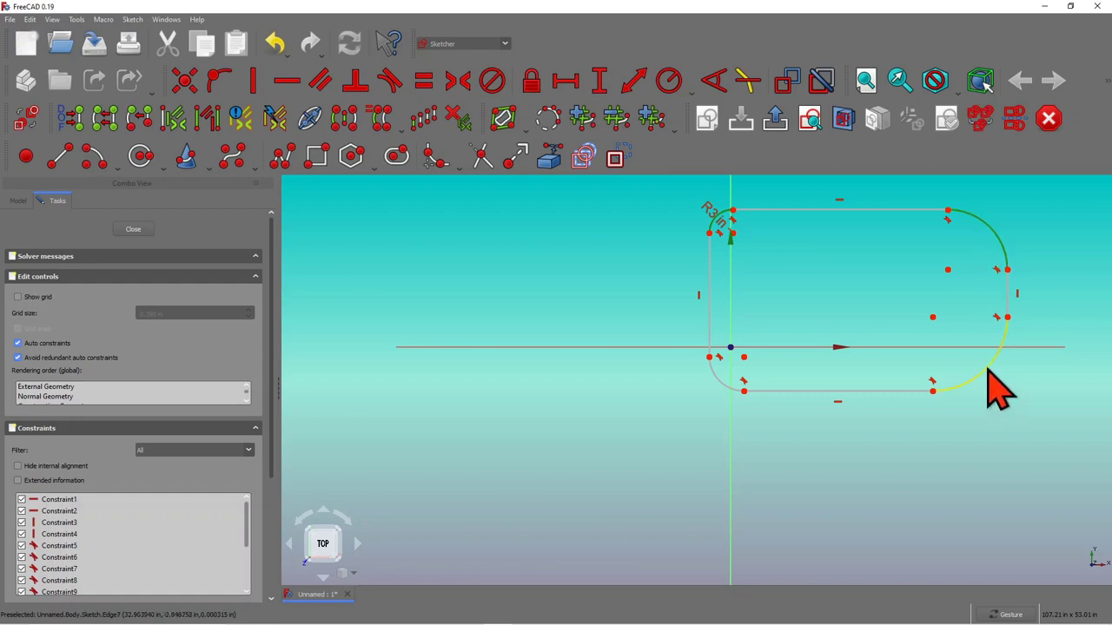
pyautogui.click(719, 384)
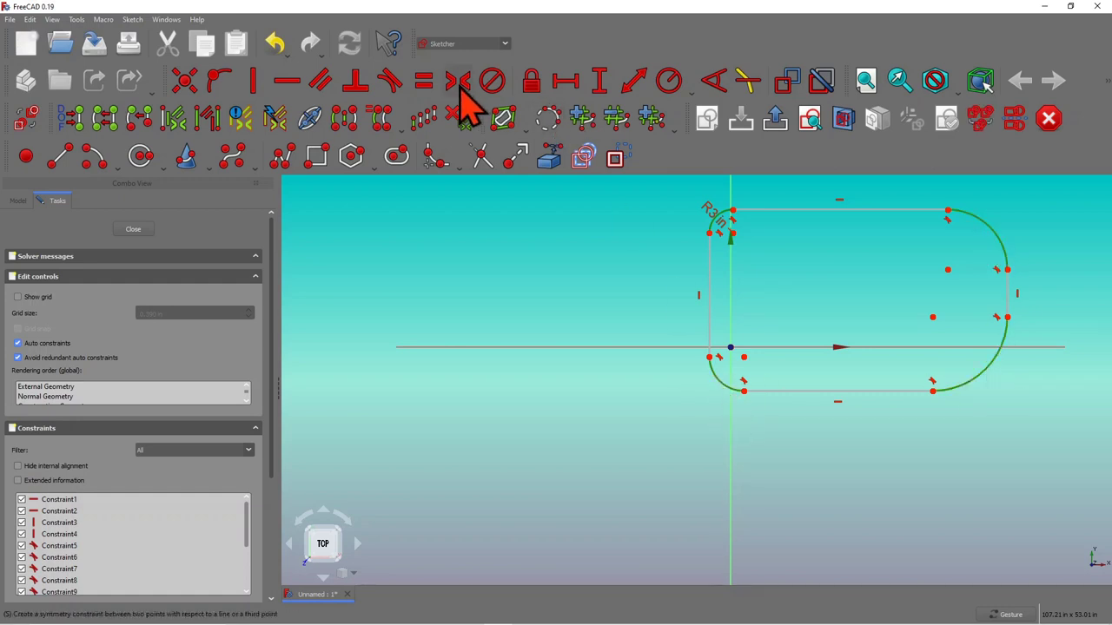
pyautogui.click(423, 82)
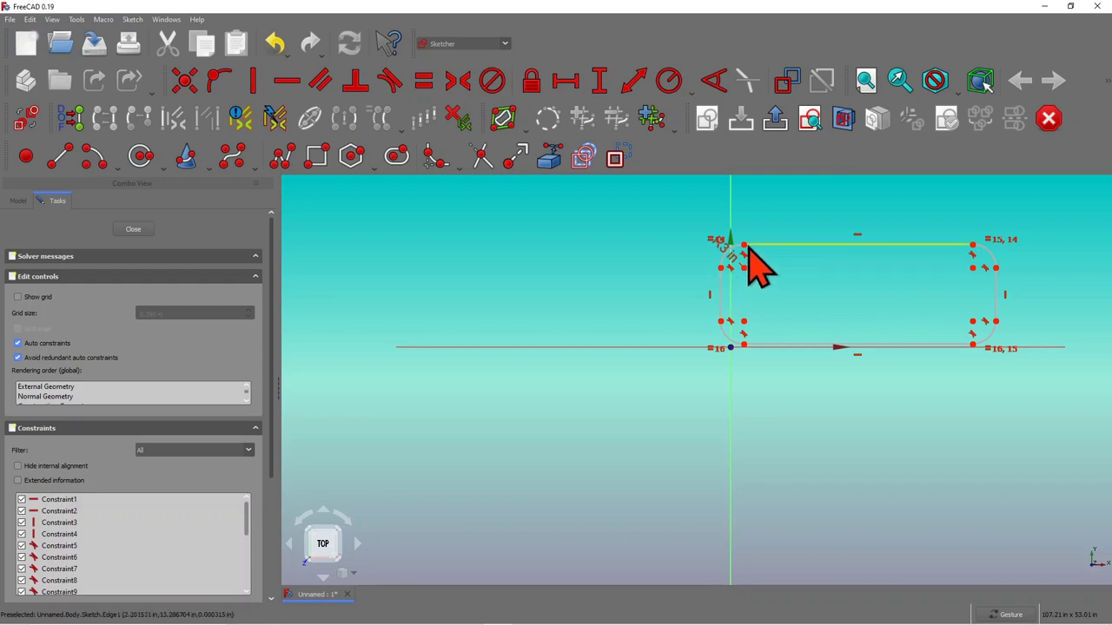
# Step: Raise the top edge and widen the right side to enlarge the rounded rectangle
pyautogui.moveTo(745, 243); pyautogui.dragTo(751, 189)
pyautogui.moveTo(998, 339); pyautogui.dragTo(1054, 342)
pyautogui.scroll(-3, 808, 321)
pyautogui.scroll(1, 782, 261)
pyautogui.scroll(1, 818, 196)
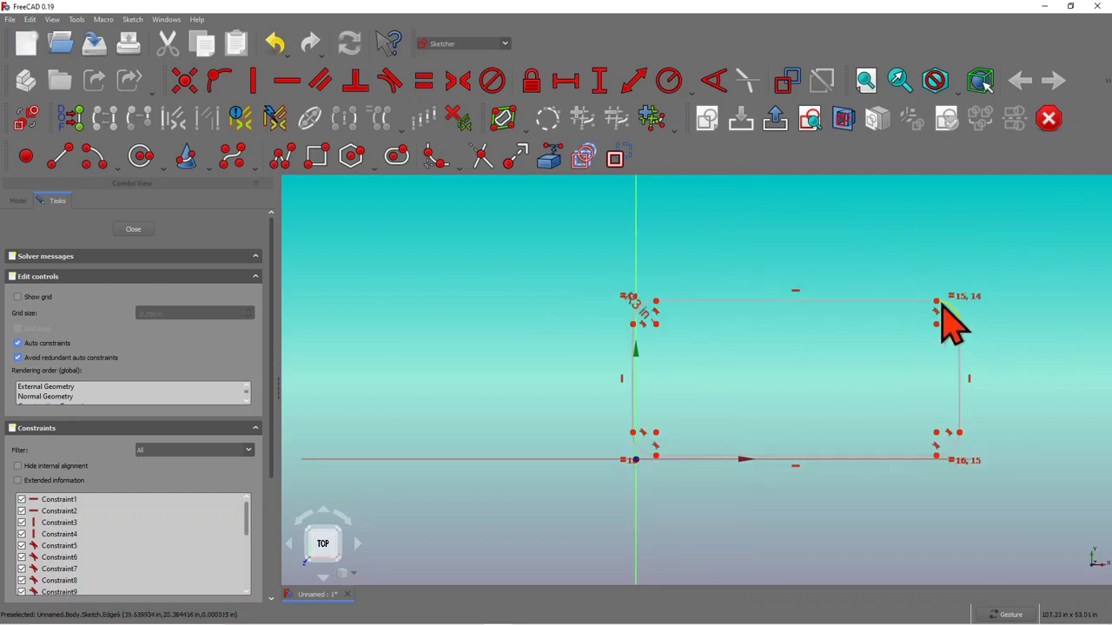
pyautogui.moveTo(939, 304); pyautogui.dragTo(943, 261)
pyautogui.moveTo(972, 454); pyautogui.dragTo(1008, 452)
pyautogui.scroll(-1, 825, 326)
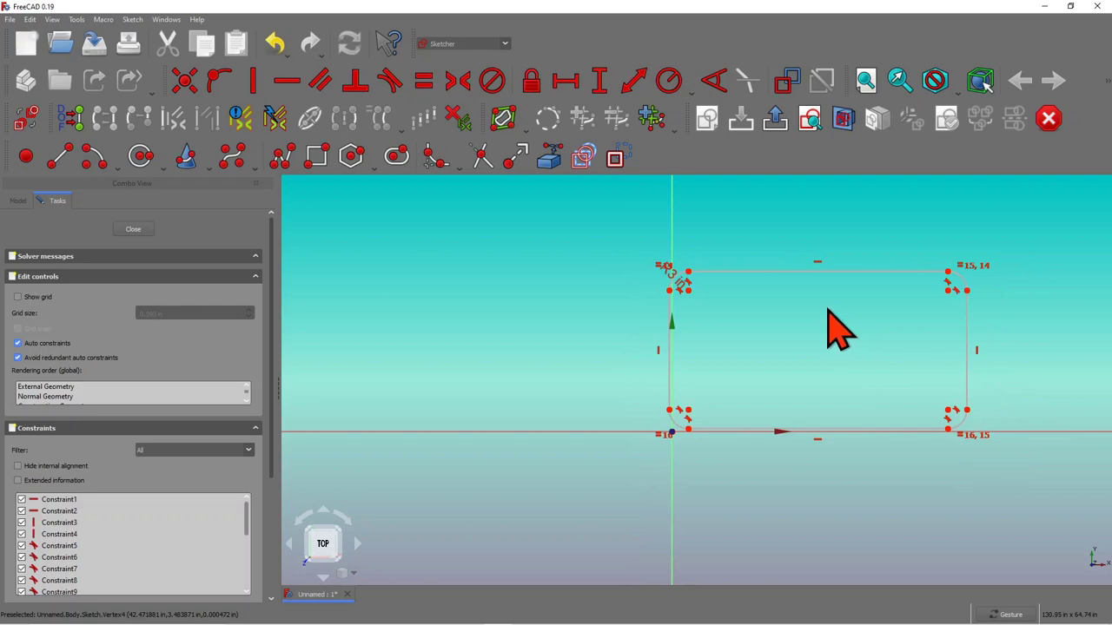
# Step: Close the rounded-rectangle sketch and pad it to a 10 in length
pyautogui.click(133, 229)
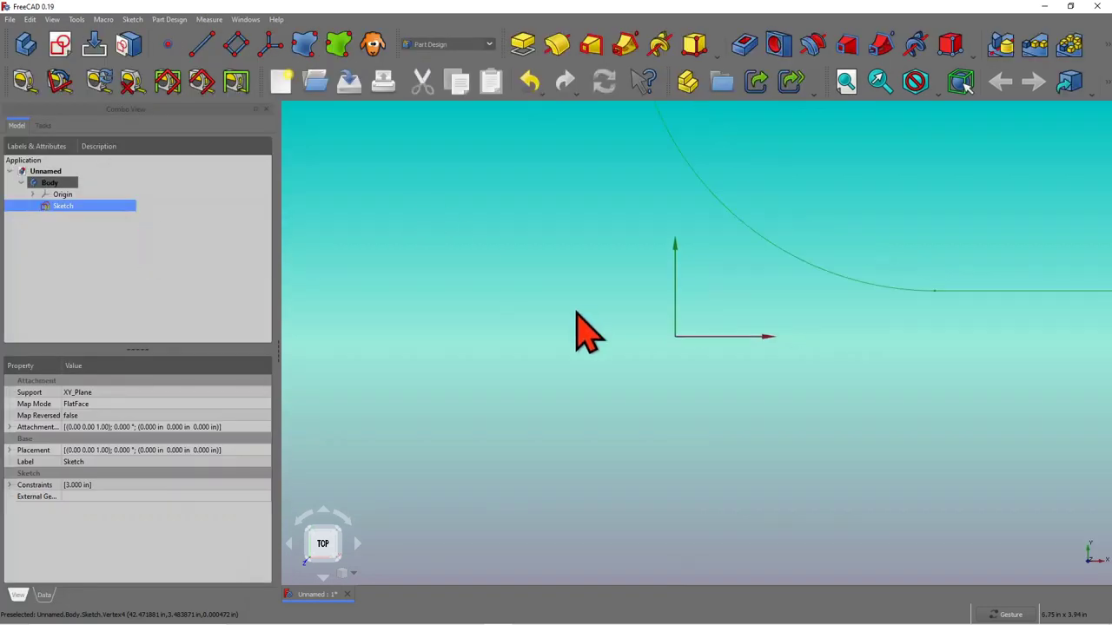
pyautogui.scroll(-15, 580, 334)
pyautogui.scroll(3, 619, 204)
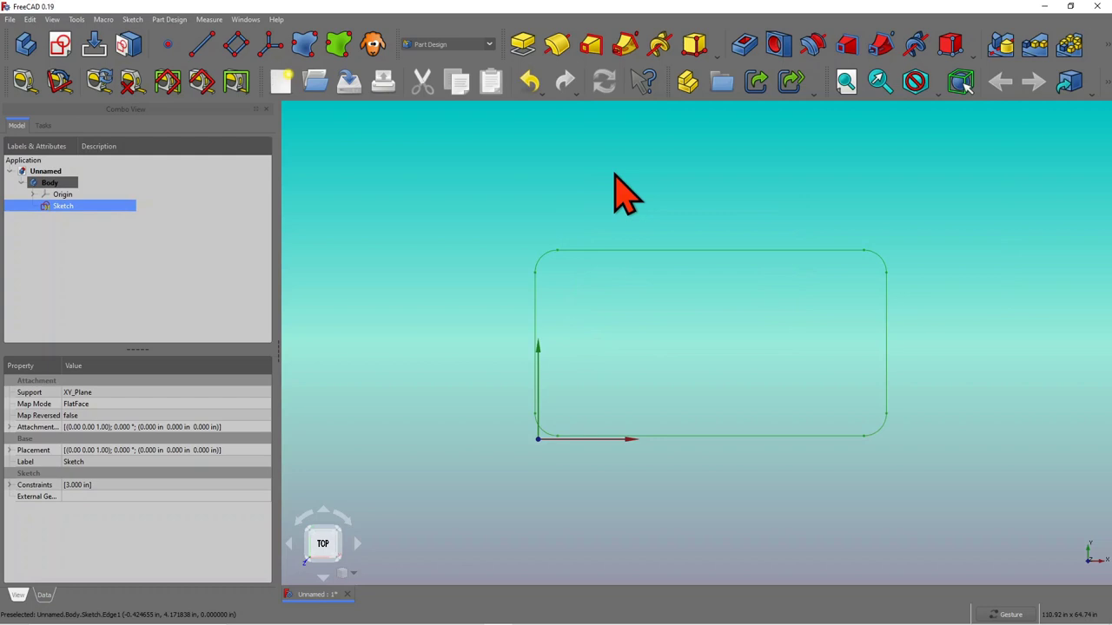
pyautogui.click(524, 47)
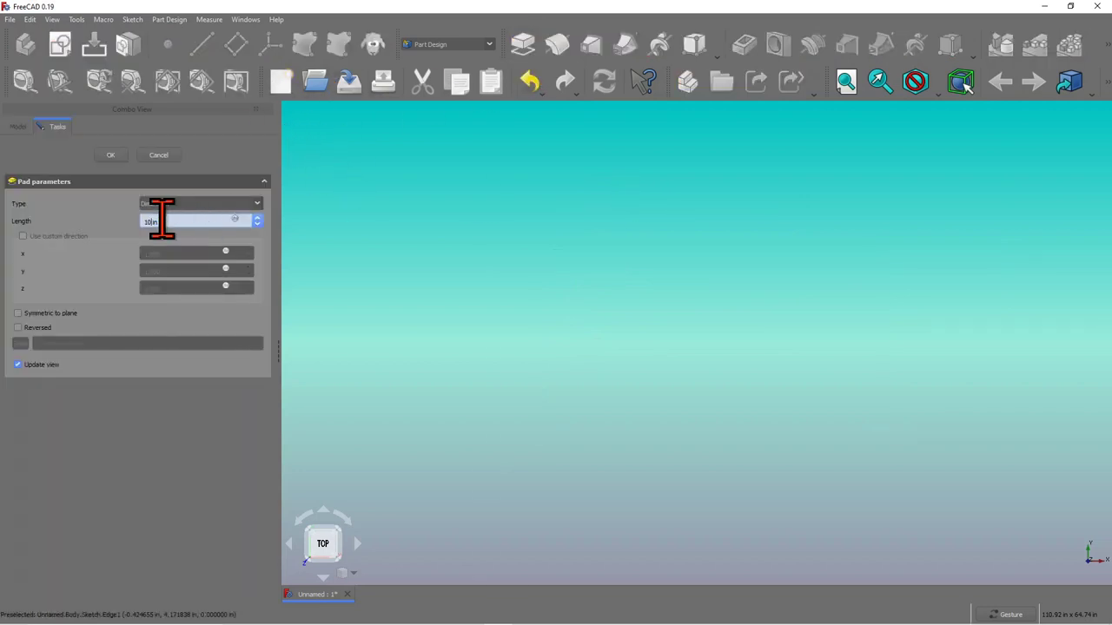
pyautogui.click(110, 156)
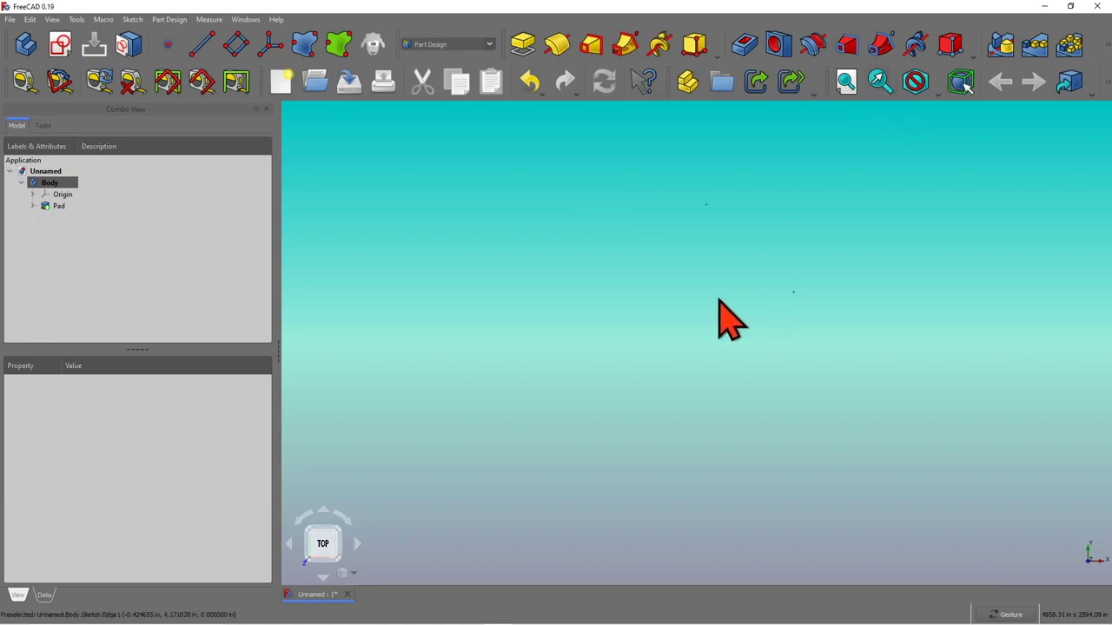
pyautogui.scroll(10, 699, 292)
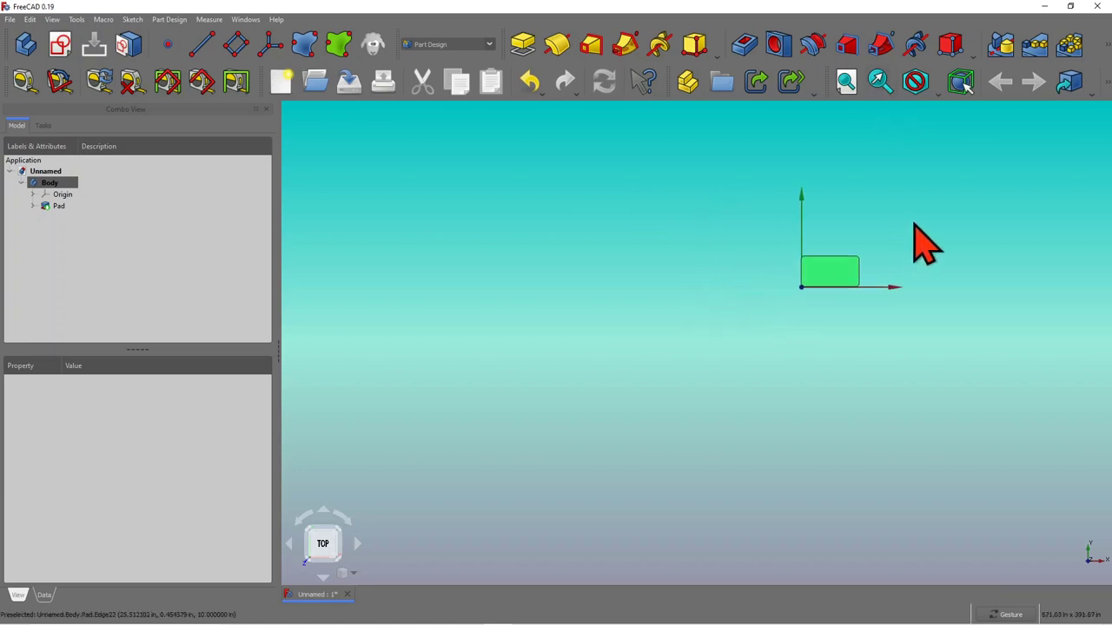
pyautogui.scroll(2, 911, 224)
pyautogui.scroll(4, 804, 263)
pyautogui.moveTo(727, 385); pyautogui.dragTo(762, 318)
pyautogui.scroll(3, 762, 340)
pyautogui.scroll(-2, 717, 263)
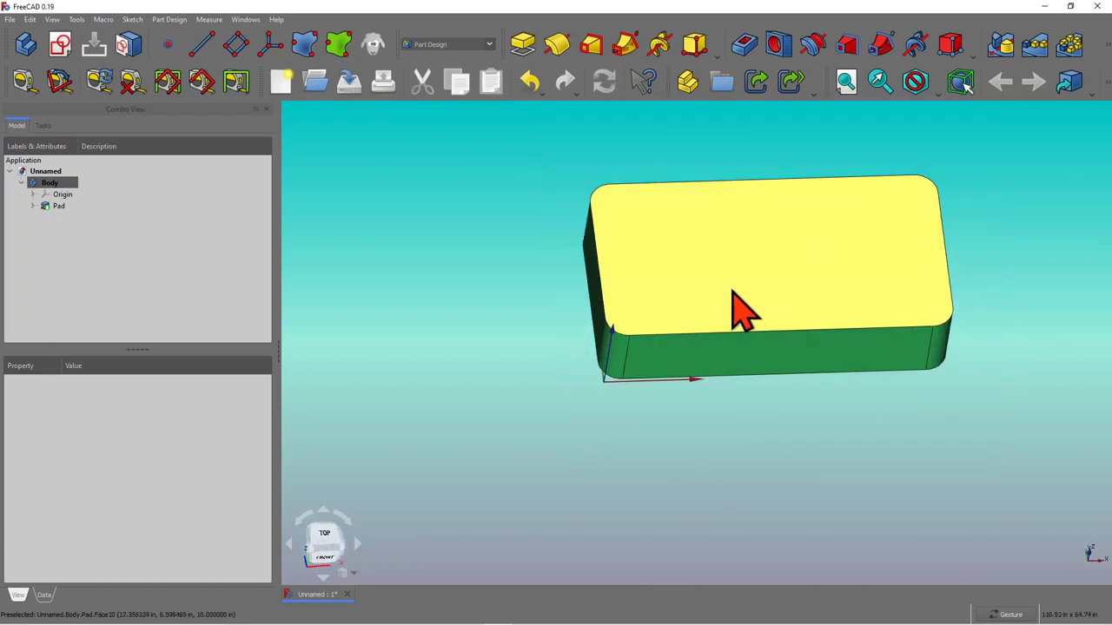
pyautogui.scroll(2, 730, 186)
pyautogui.scroll(-1, 676, 214)
pyautogui.scroll(-1, 673, 221)
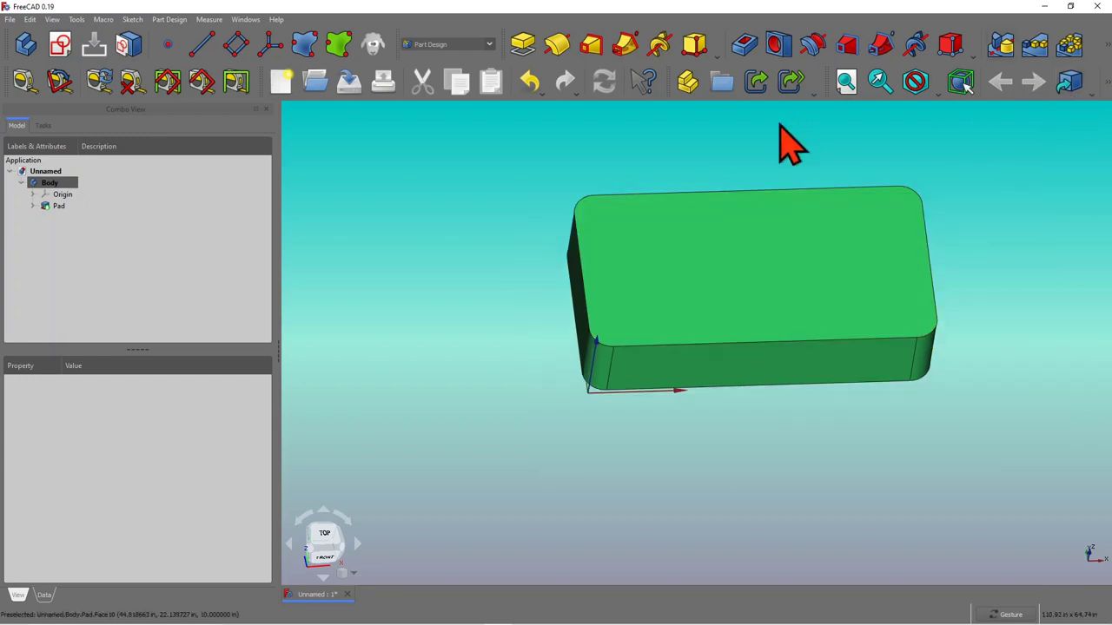
pyautogui.scroll(1, 758, 139)
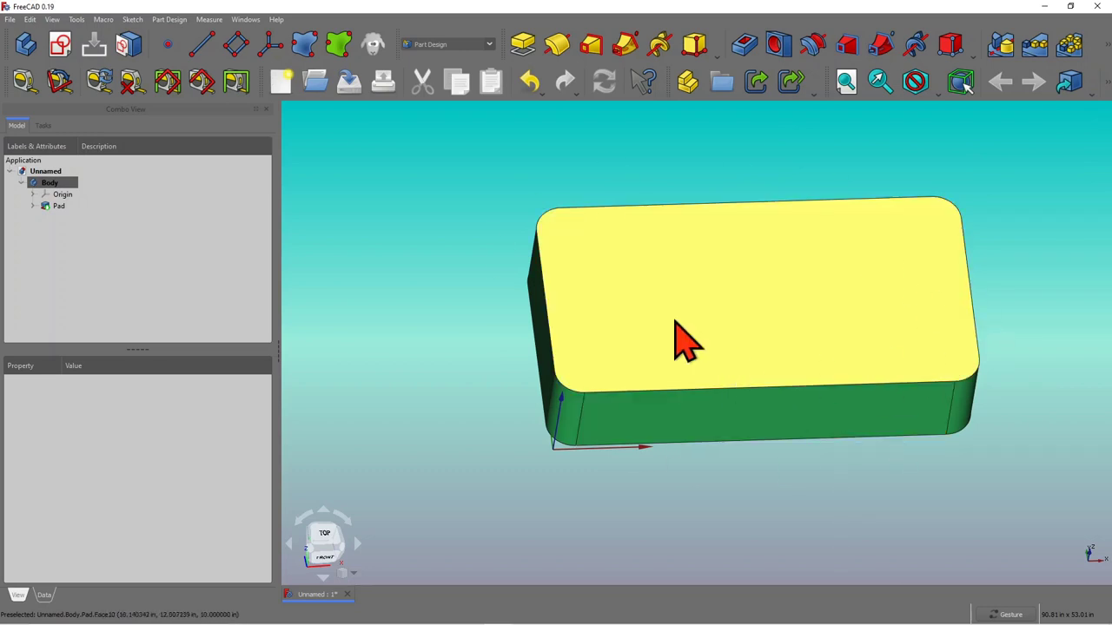
pyautogui.click(682, 365)
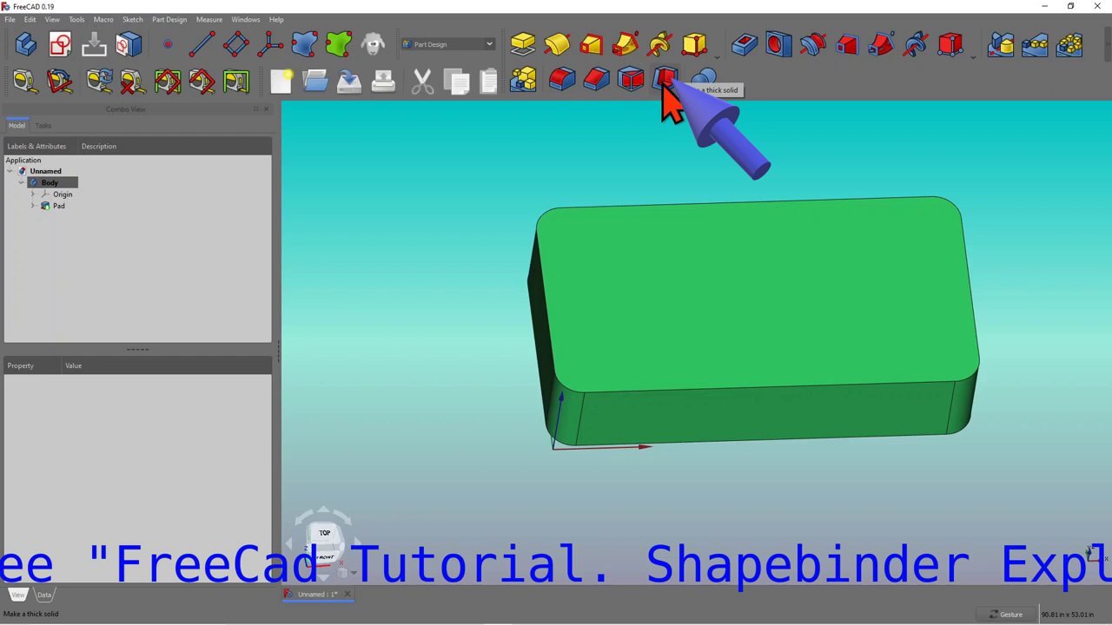
# Step: Select the pad's top face and apply a Thickness feature to shell the block
pyautogui.click(666, 80)
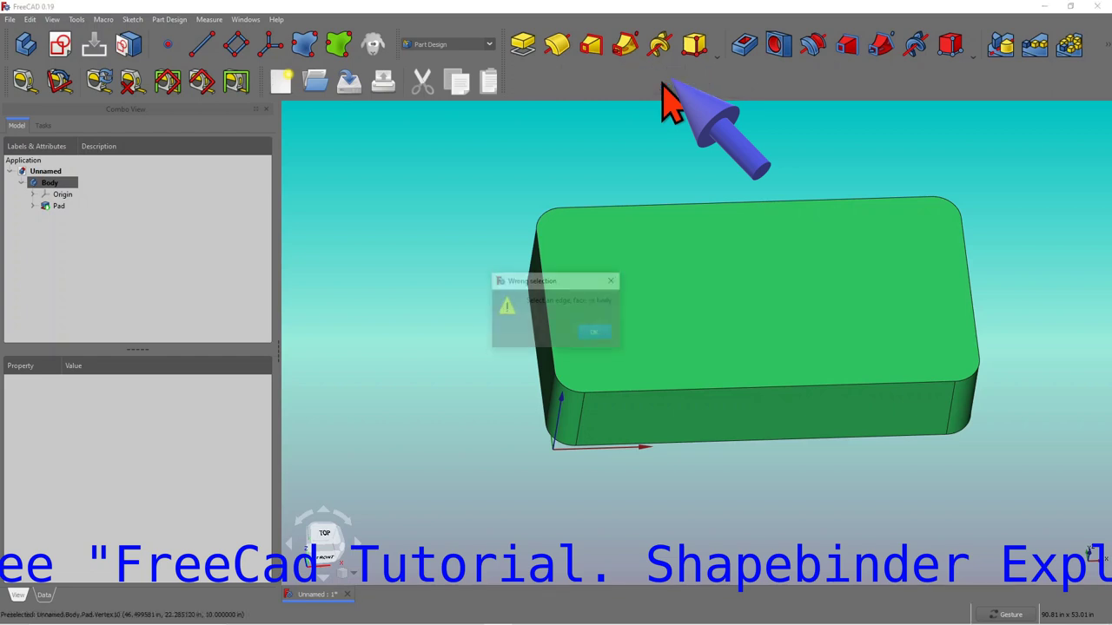
pyautogui.click(594, 333)
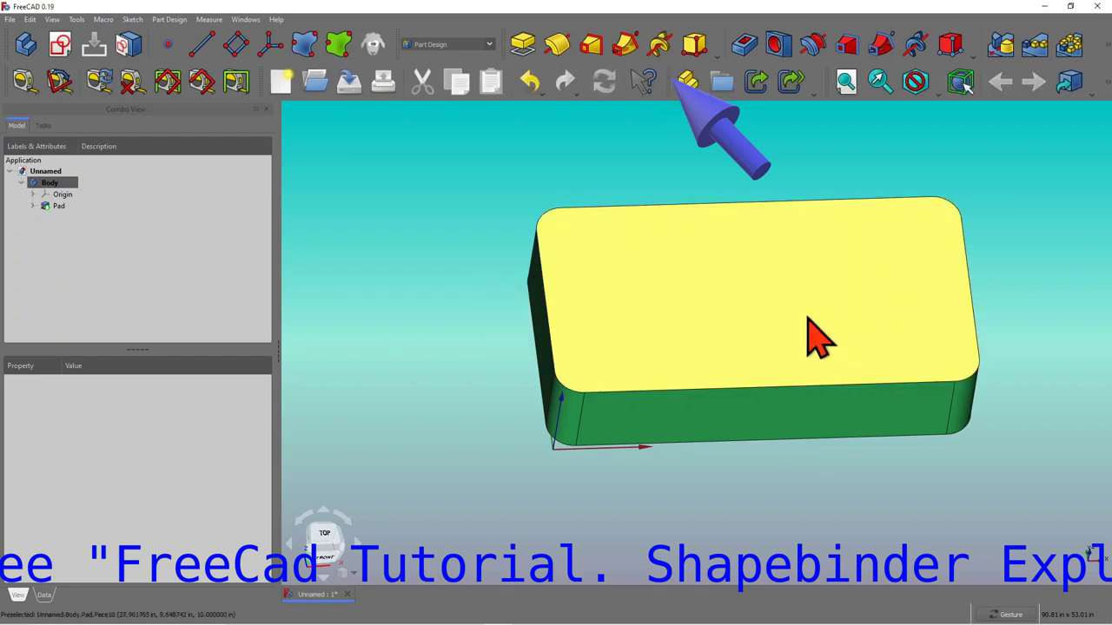
pyautogui.click(873, 366)
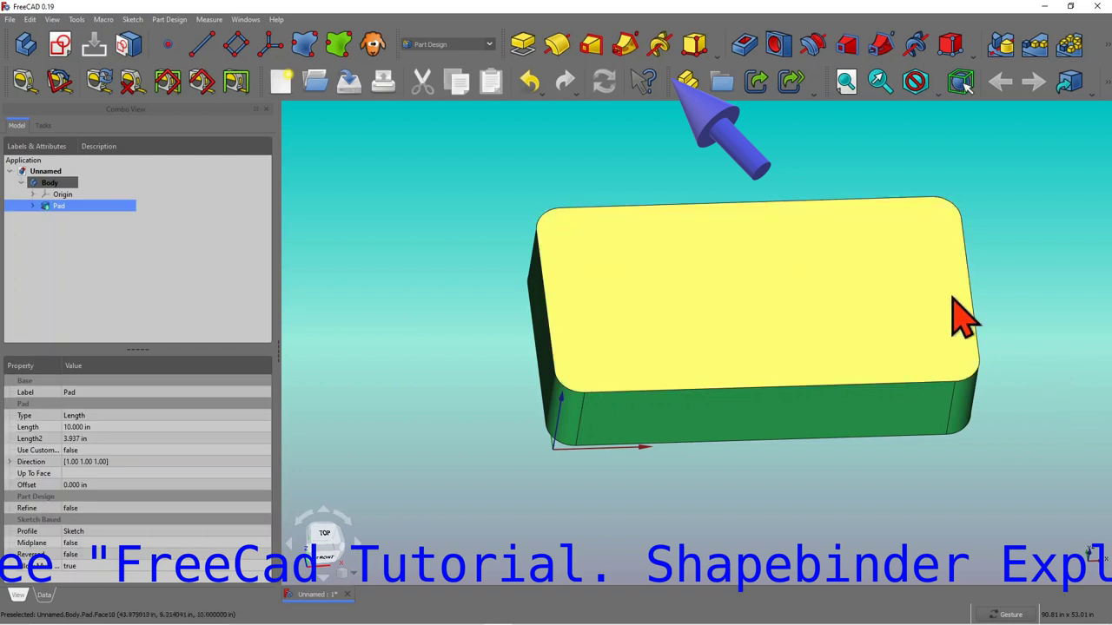
pyautogui.click(963, 290)
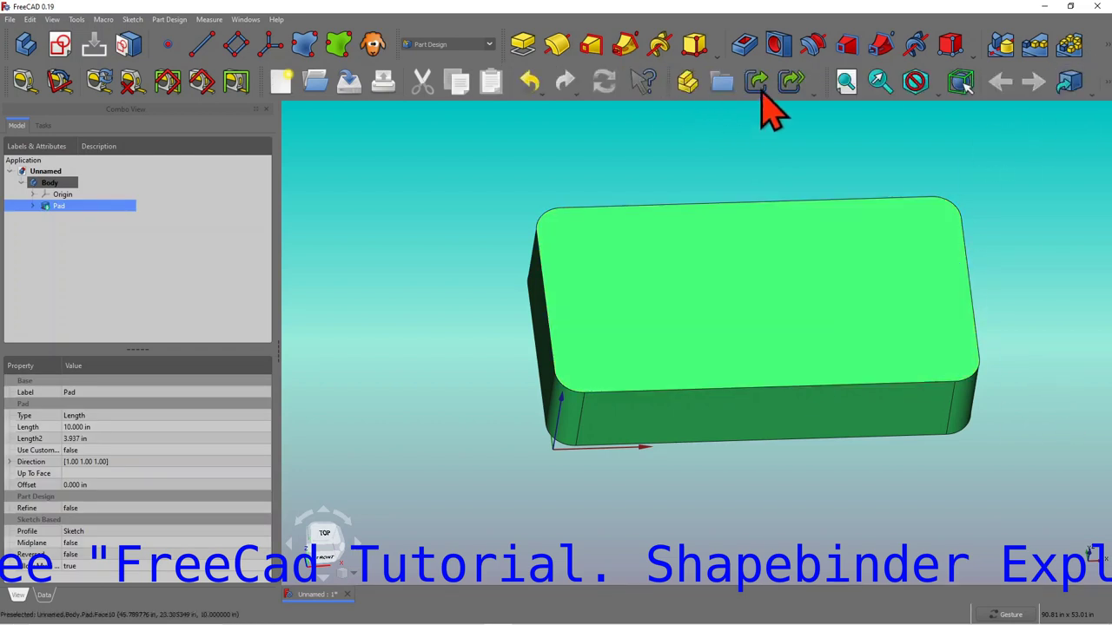
pyautogui.click(1105, 69)
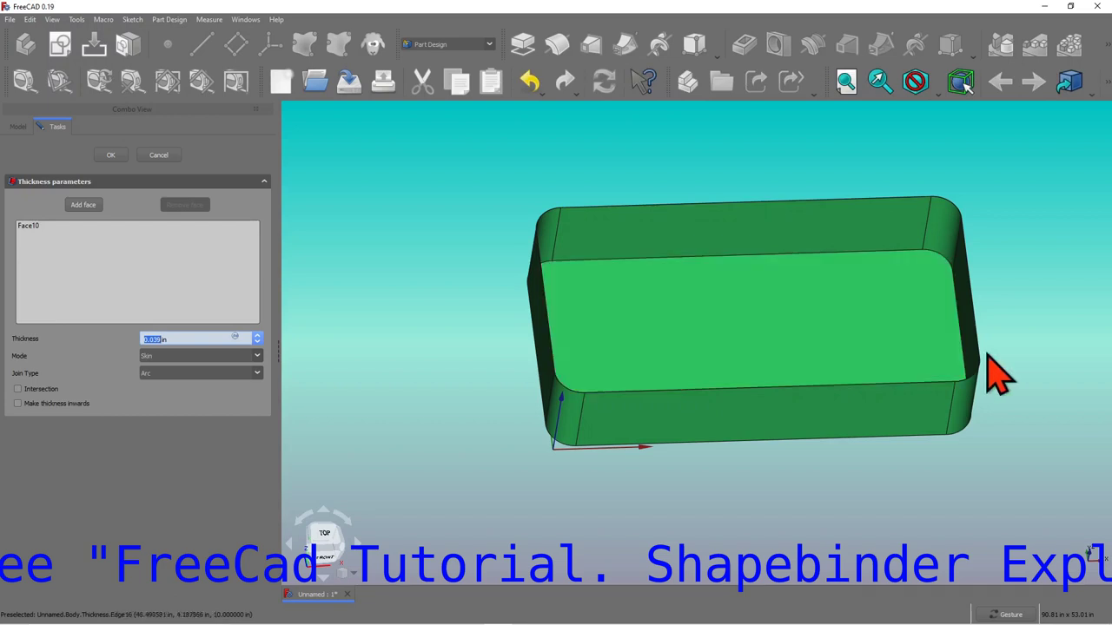
pyautogui.moveTo(987, 355)
pyautogui.mouseDown()
pyautogui.moveTo(987, 305)
pyautogui.moveTo(960, 348)
pyautogui.moveTo(974, 339)
pyautogui.mouseUp()
pyautogui.moveTo(880, 324); pyautogui.dragTo(767, 526)
pyautogui.moveTo(819, 486); pyautogui.dragTo(786, 456)
pyautogui.scroll(-2, 709, 235)
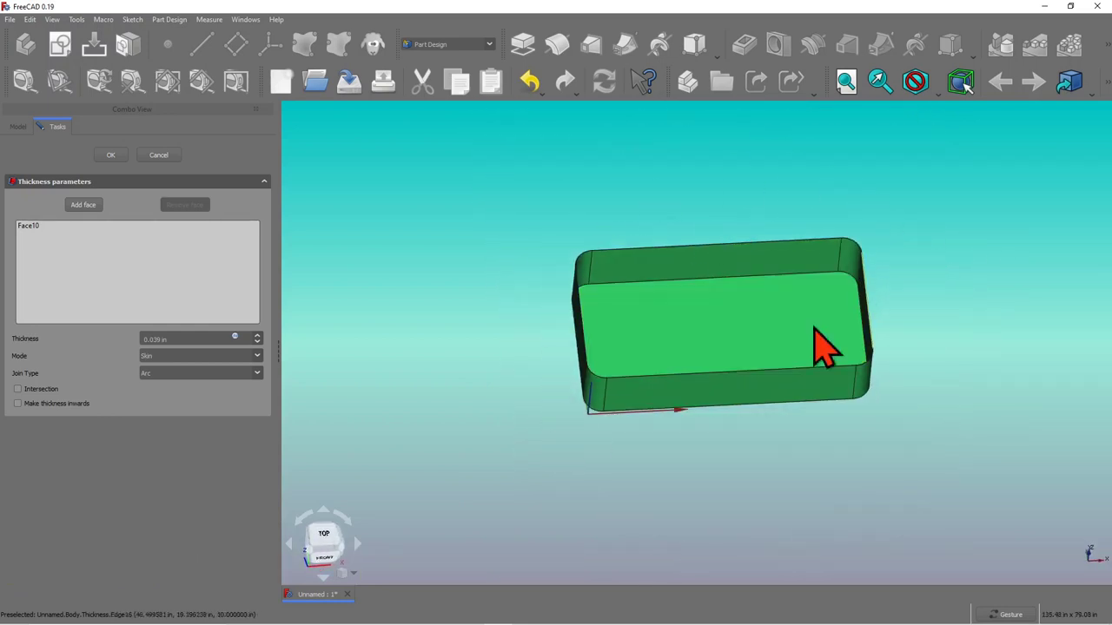
pyautogui.moveTo(869, 427); pyautogui.dragTo(895, 434)
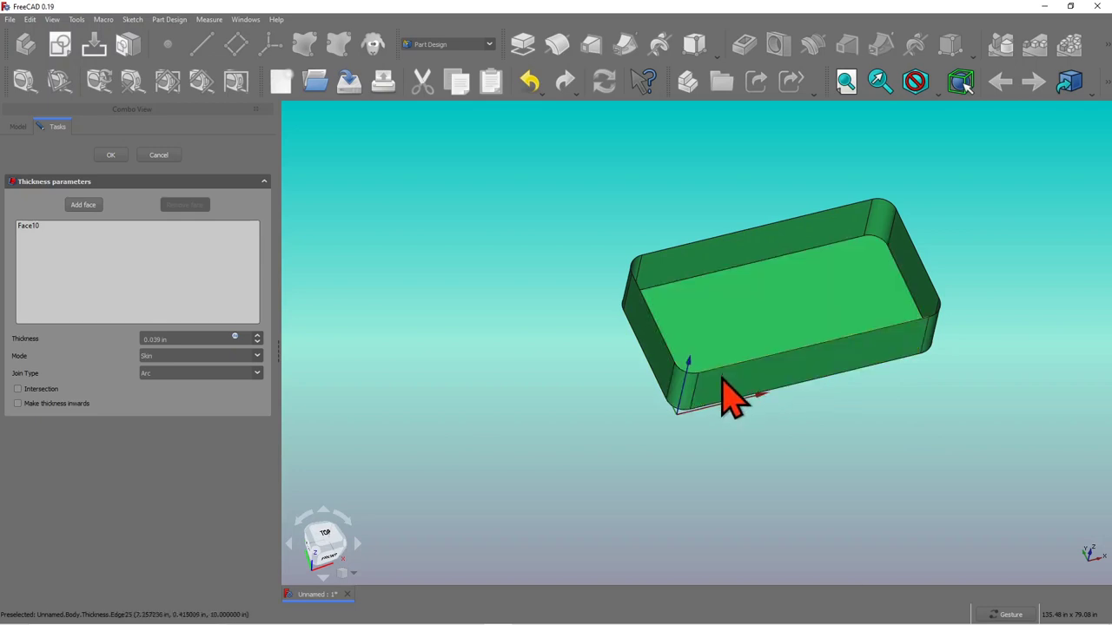
pyautogui.scroll(3, 721, 386)
pyautogui.scroll(1, 620, 218)
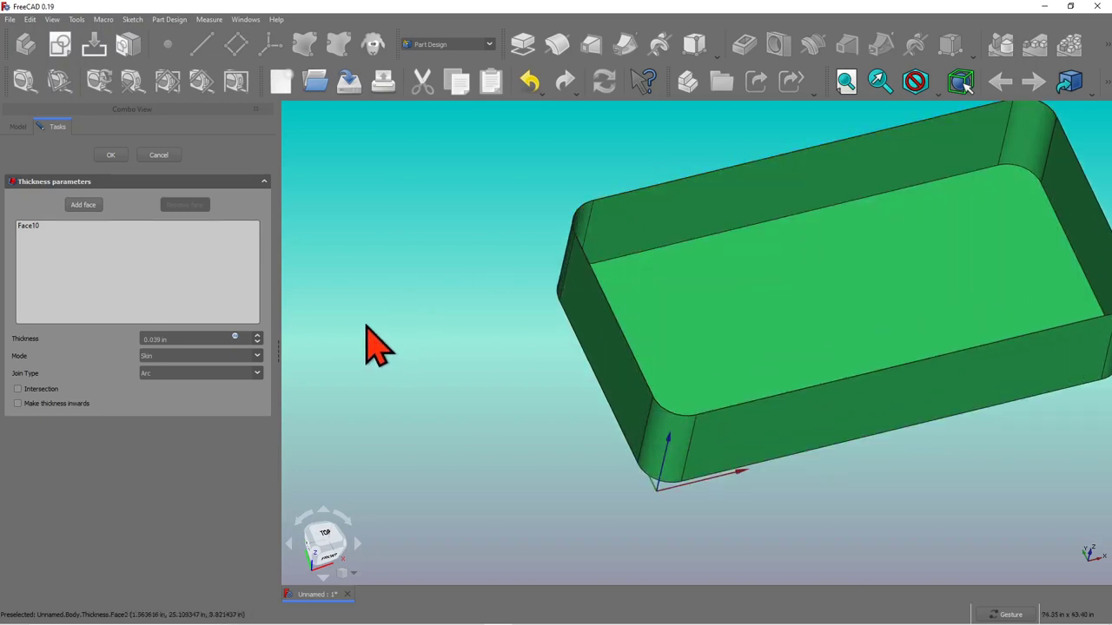
pyautogui.scroll(-3, 443, 230)
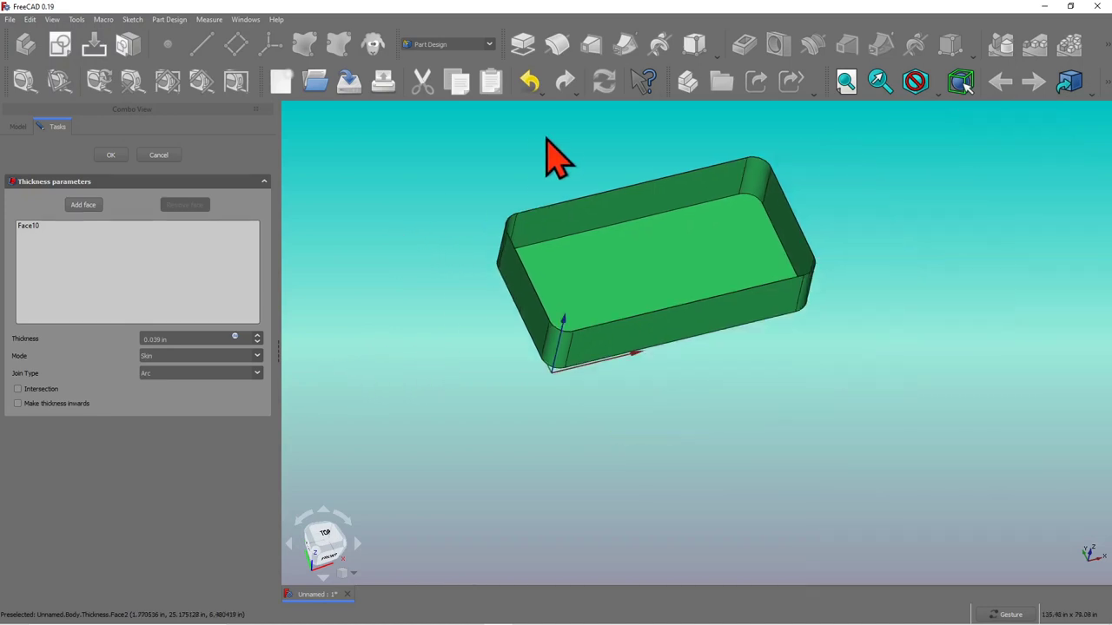
pyautogui.scroll(3, 539, 164)
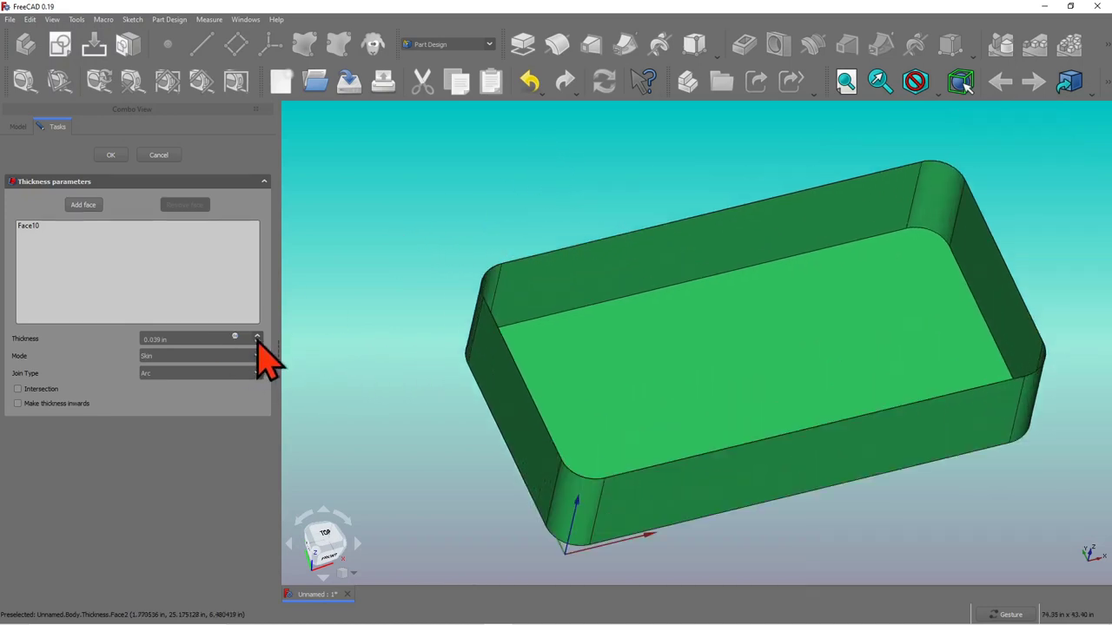
# Step: Set the shell wall thickness to 1 in
pyautogui.click(155, 339)
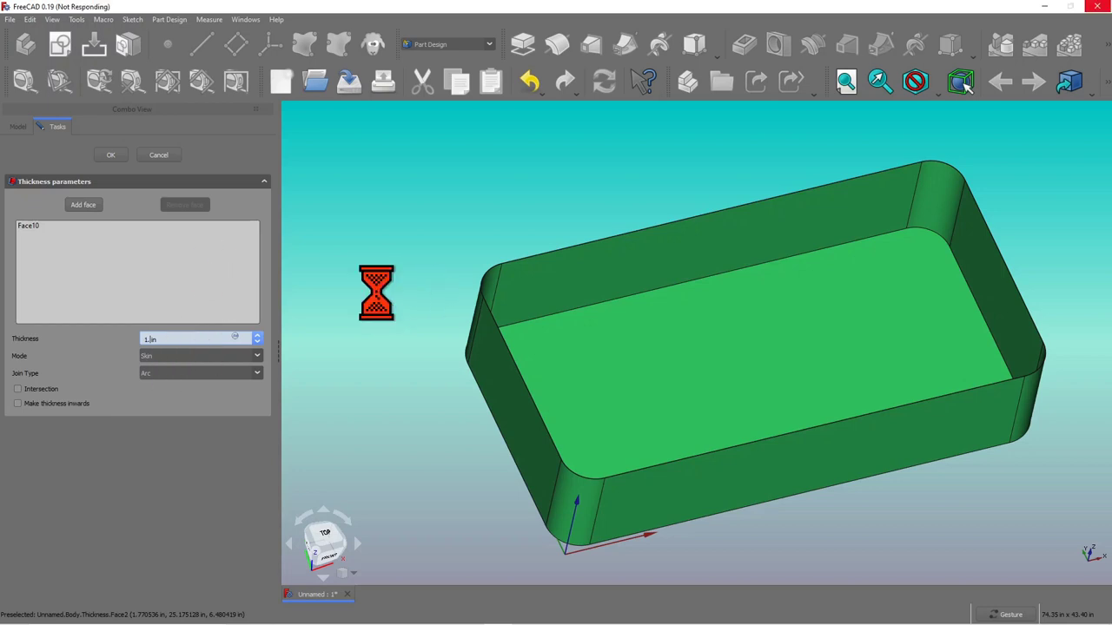
pyautogui.moveTo(951, 514); pyautogui.dragTo(934, 471)
pyautogui.scroll(-3, 868, 459)
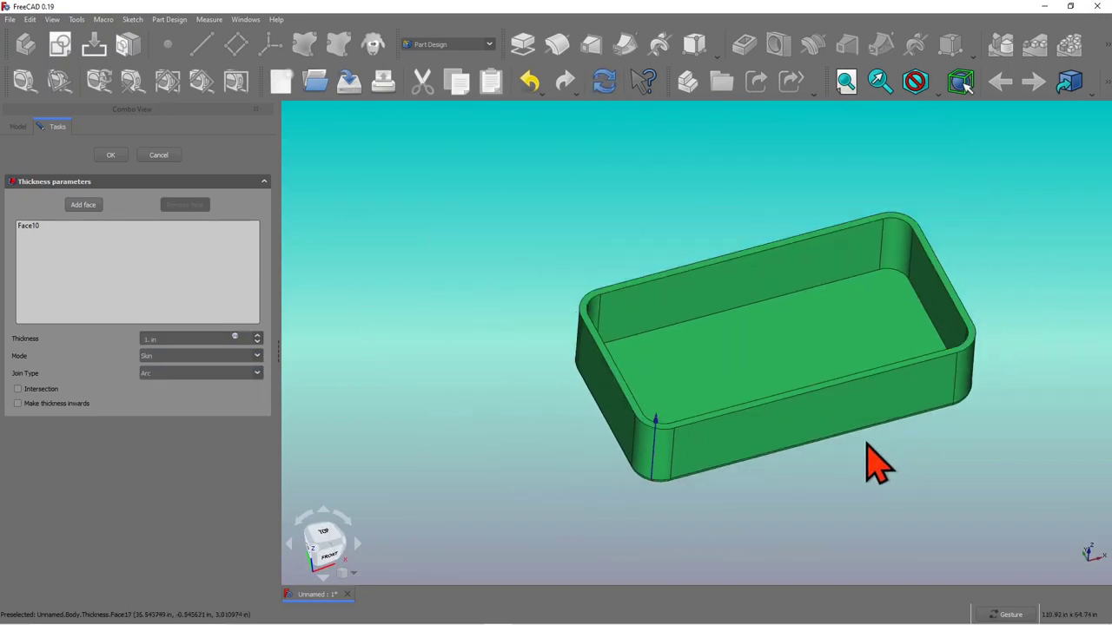
pyautogui.moveTo(869, 459); pyautogui.dragTo(789, 409)
pyautogui.moveTo(675, 218); pyautogui.dragTo(913, 377)
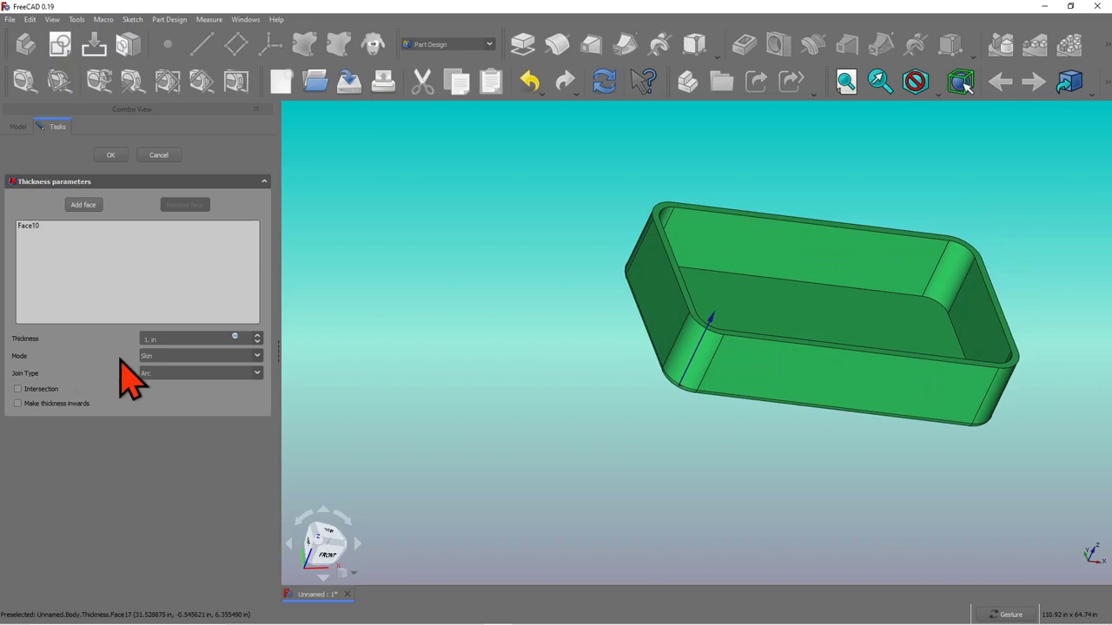
# Step: Keep the shell Mode as Skin and Join Type as Arc
pyautogui.click(258, 356)
pyautogui.click(258, 364)
pyautogui.click(257, 373)
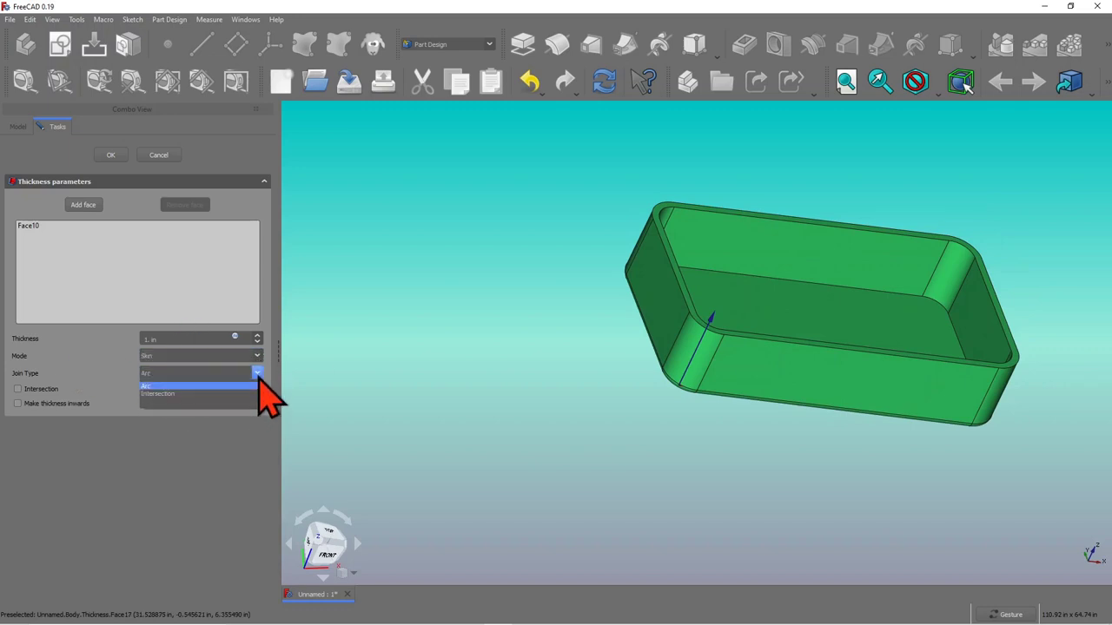
pyautogui.click(258, 375)
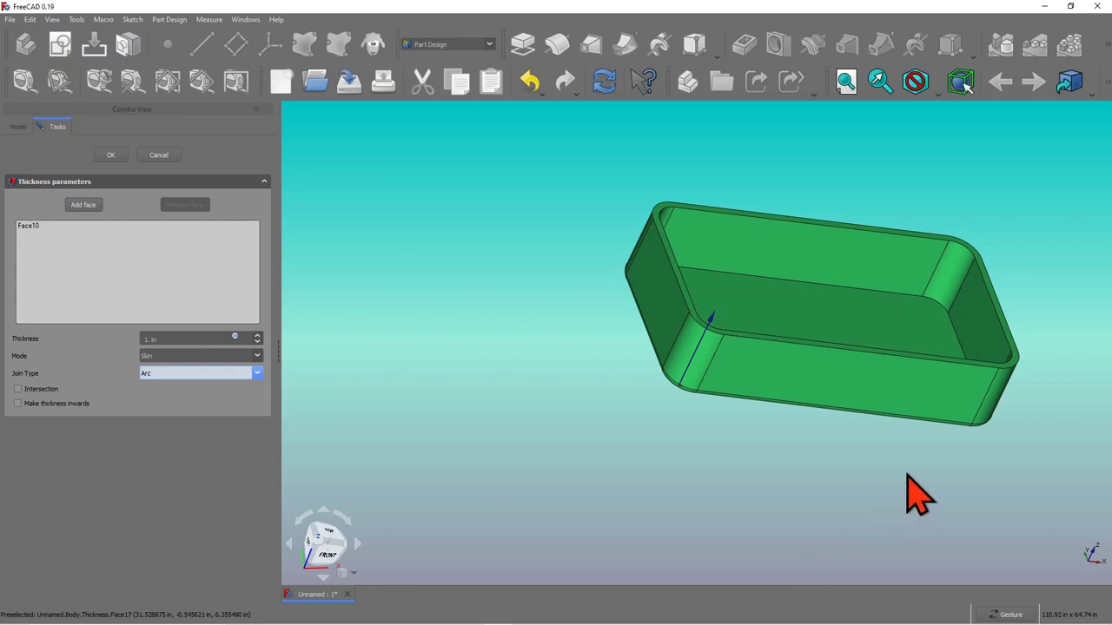
pyautogui.moveTo(909, 476); pyautogui.dragTo(839, 478)
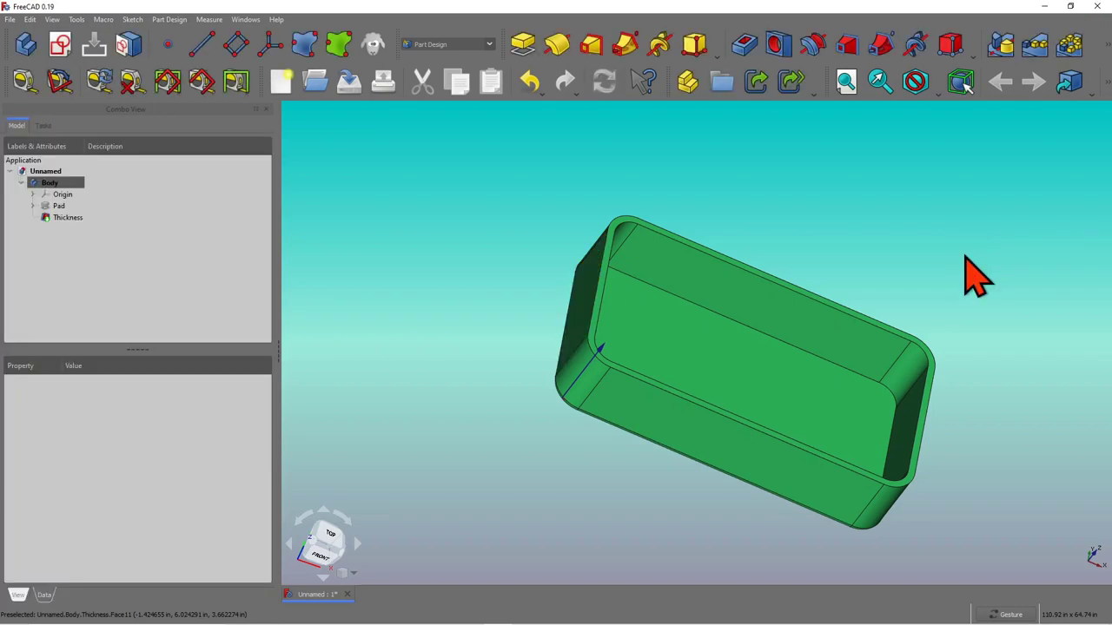
# Step: Orbit the finished hollow box to inspect it from above and the front
pyautogui.moveTo(838, 202); pyautogui.dragTo(807, 188)
pyautogui.moveTo(389, 358)
pyautogui.mouseDown()
pyautogui.moveTo(423, 385)
pyautogui.moveTo(400, 368)
pyautogui.mouseUp()
pyautogui.moveTo(874, 576); pyautogui.dragTo(831, 520)
pyautogui.moveTo(455, 340)
pyautogui.mouseDown()
pyautogui.moveTo(452, 325)
pyautogui.moveTo(461, 351)
pyautogui.mouseUp()
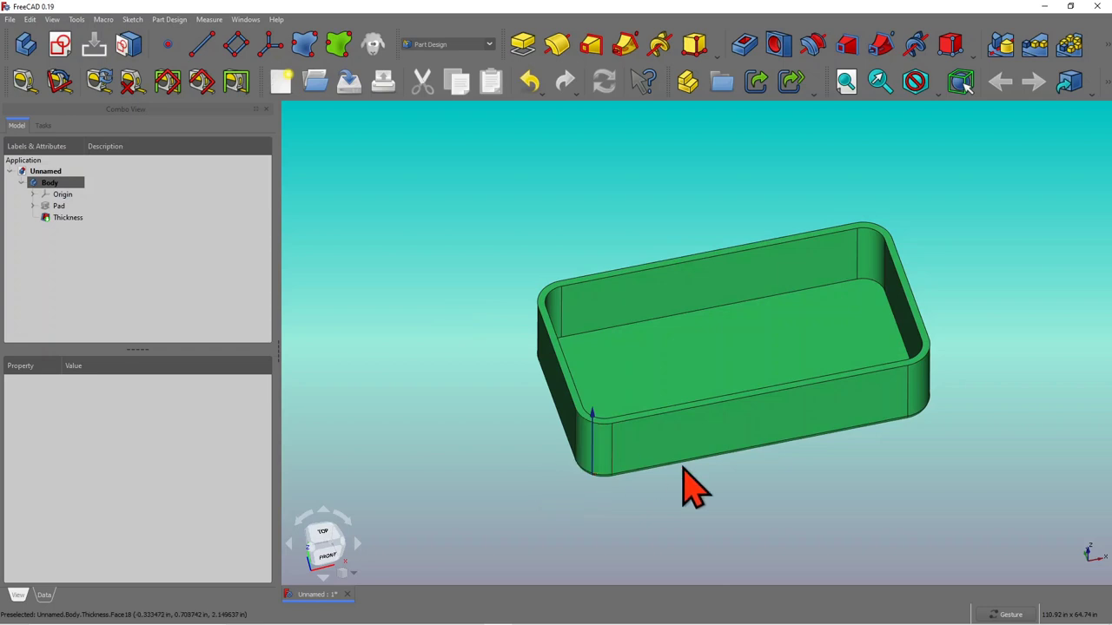
pyautogui.moveTo(702, 489); pyautogui.dragTo(770, 474)
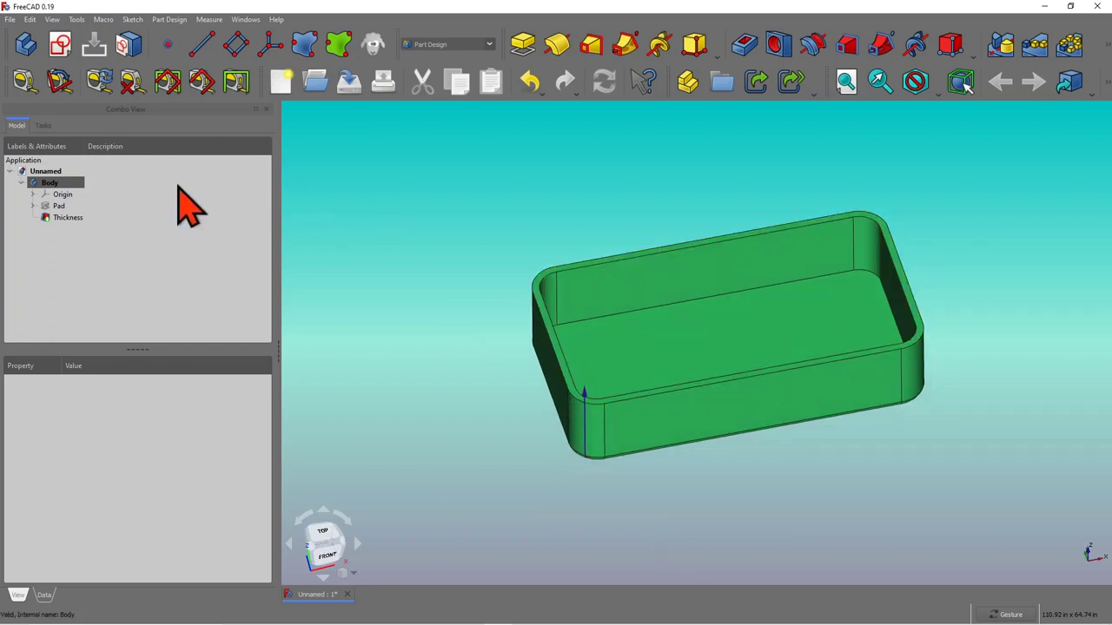
# Step: Create the new body Body001 and expand the first Body's feature list
pyautogui.click(26, 45)
pyautogui.click(21, 183)
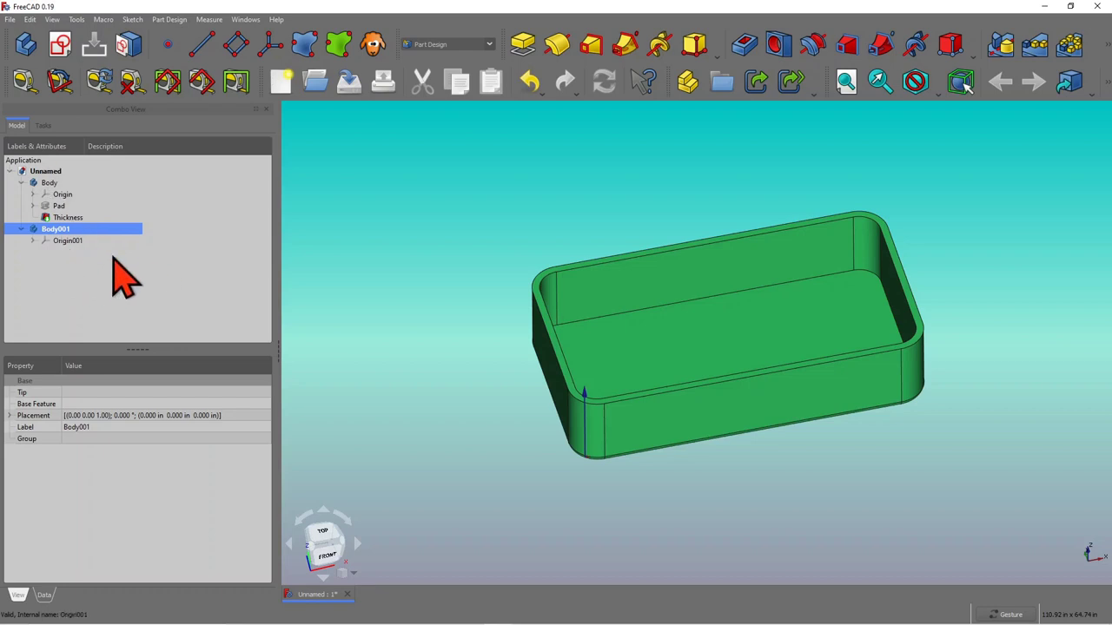
pyautogui.moveTo(834, 558); pyautogui.dragTo(816, 530)
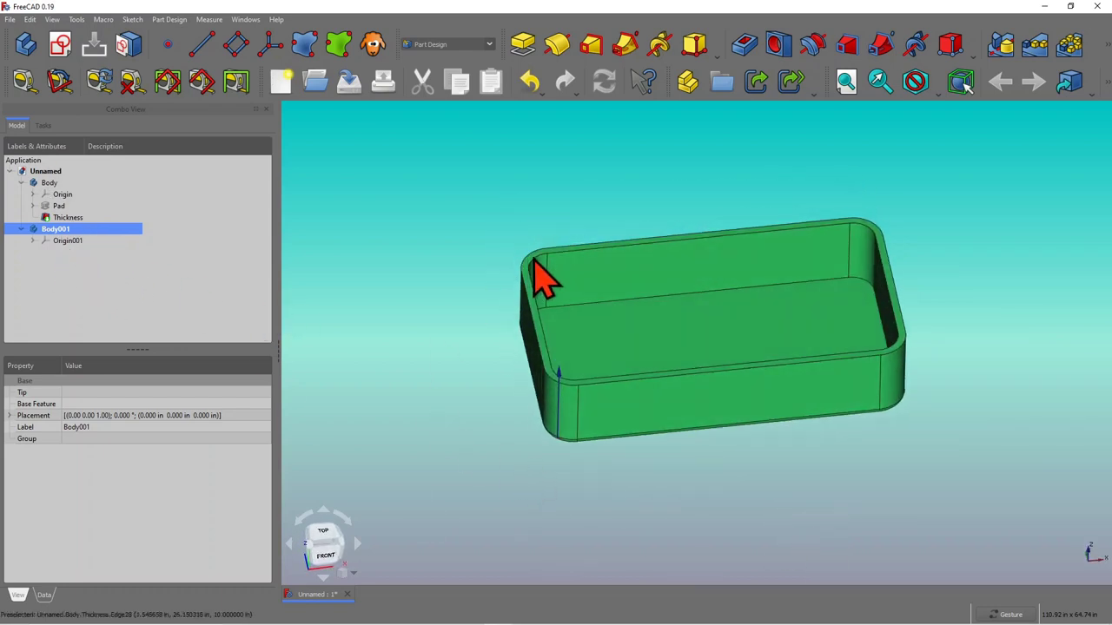
pyautogui.scroll(1, 662, 172)
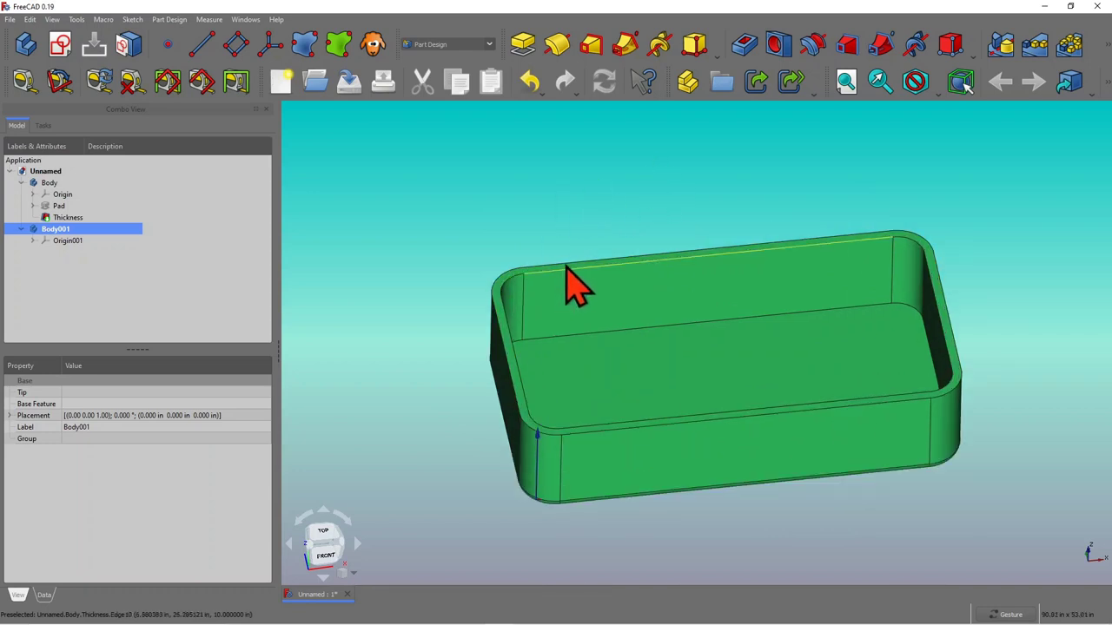
# Step: Select the box's top rim face from the Thickness feature
pyautogui.click(513, 290)
pyautogui.scroll(1, 525, 282)
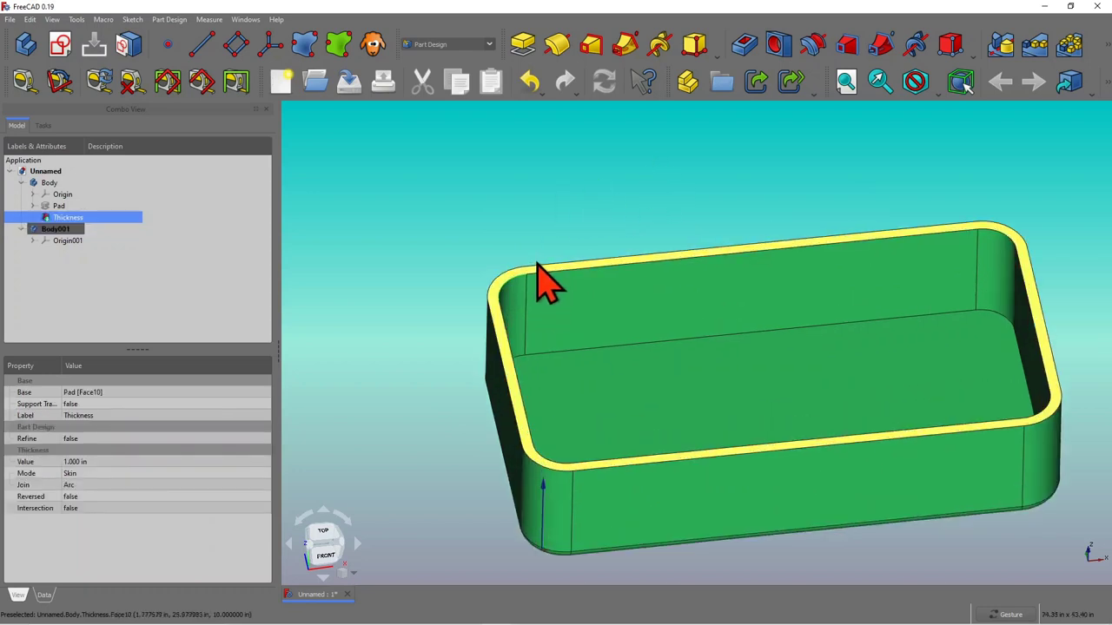
pyautogui.click(473, 269)
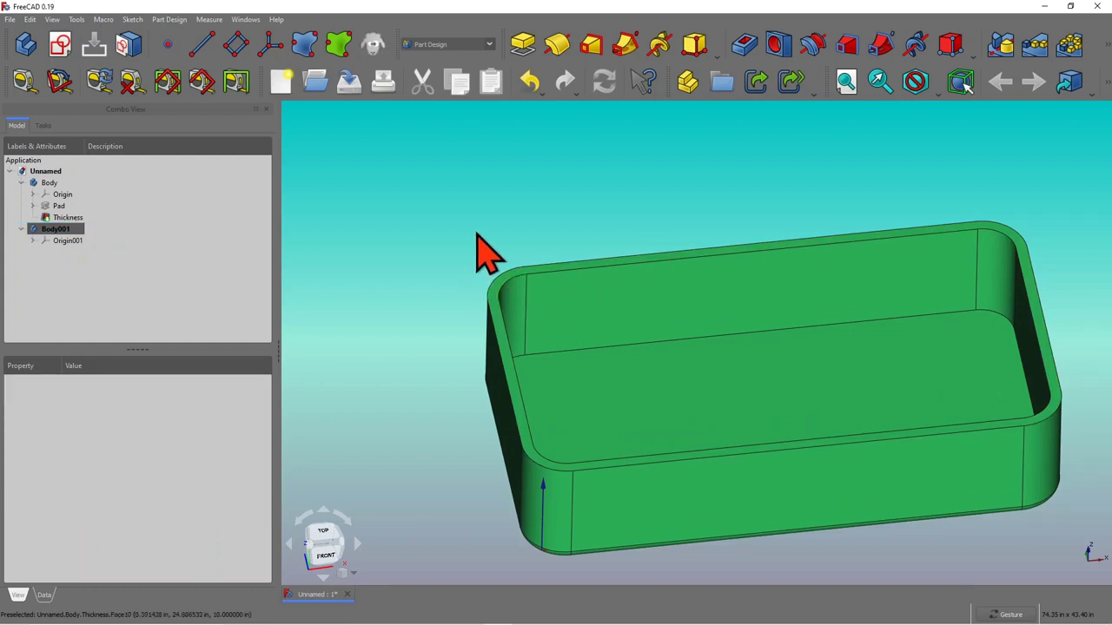
pyautogui.click(538, 286)
pyautogui.scroll(-2, 521, 168)
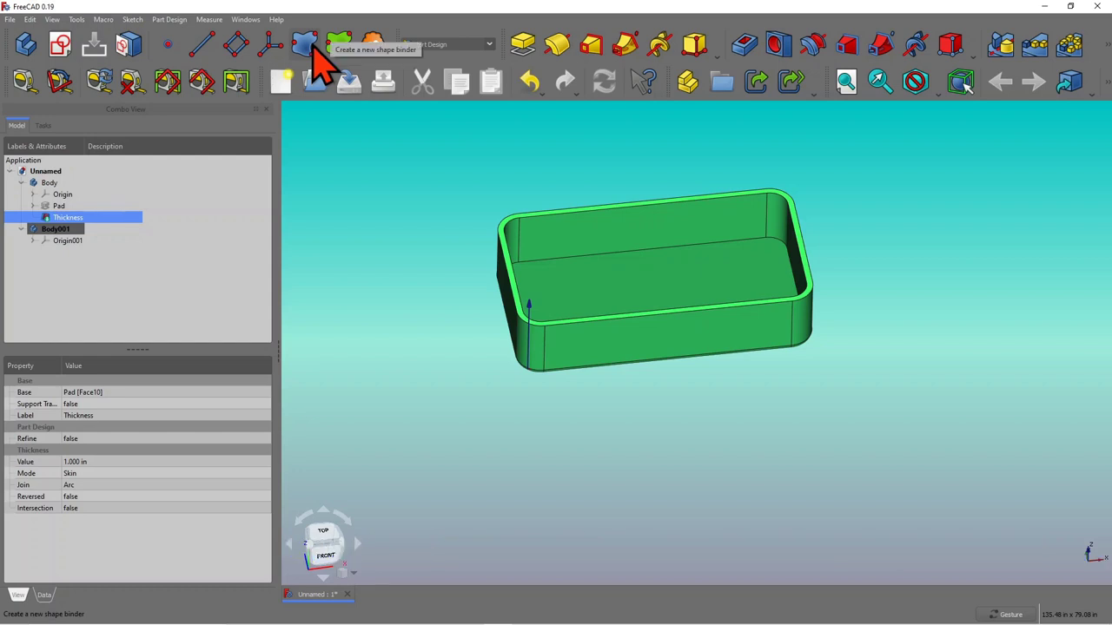
pyautogui.click(306, 46)
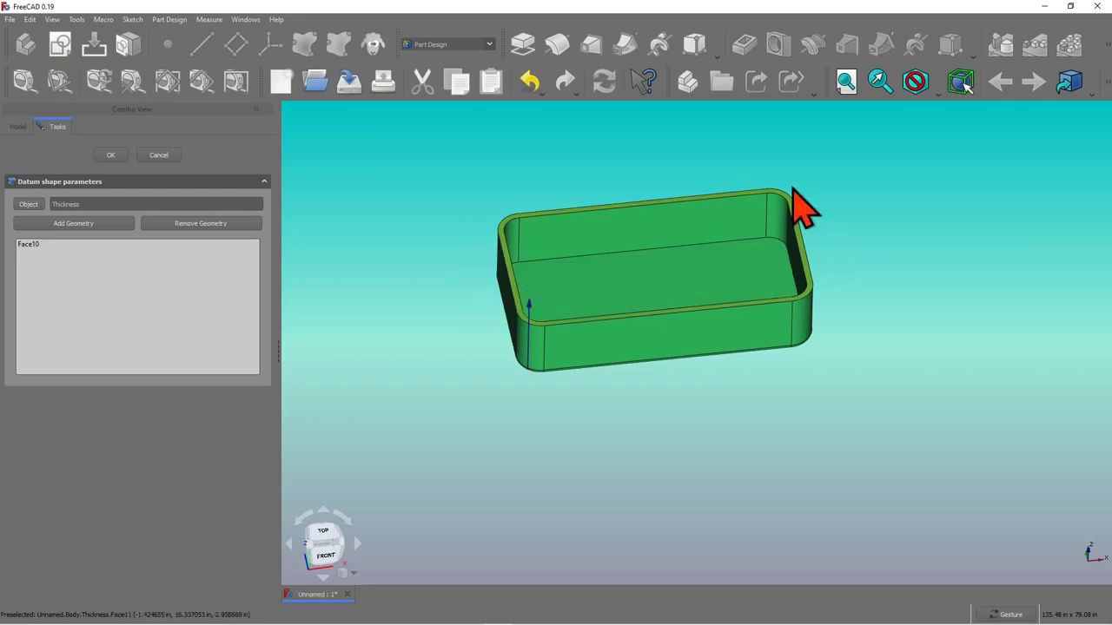
pyautogui.click(109, 154)
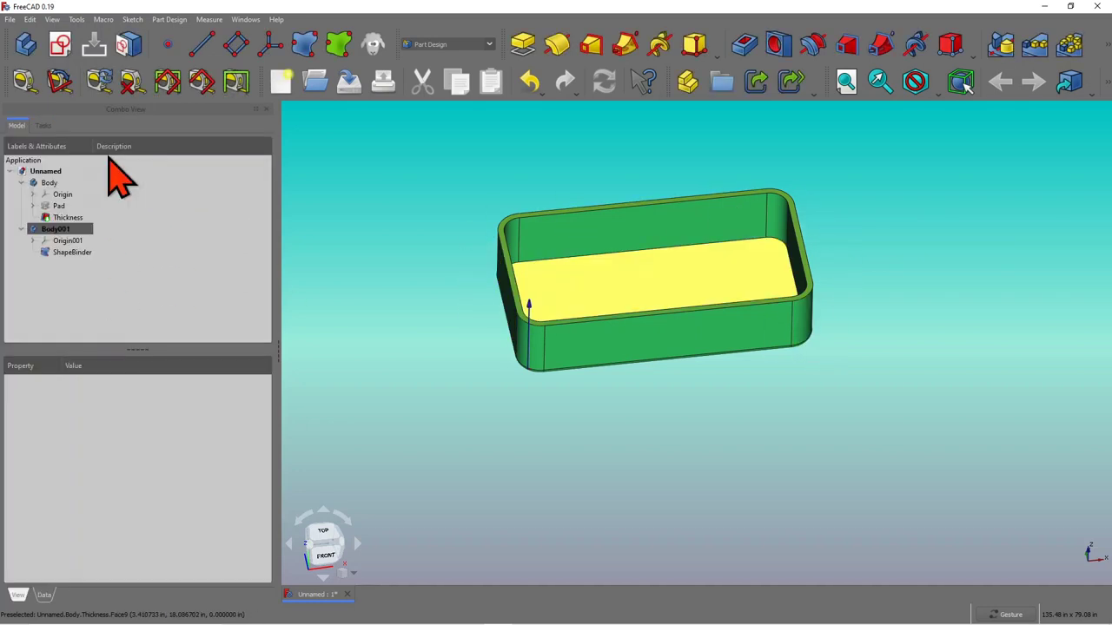
pyautogui.click(77, 252)
pyautogui.moveTo(330, 260)
pyautogui.mouseDown()
pyautogui.moveTo(360, 251)
pyautogui.moveTo(348, 255)
pyautogui.mouseUp()
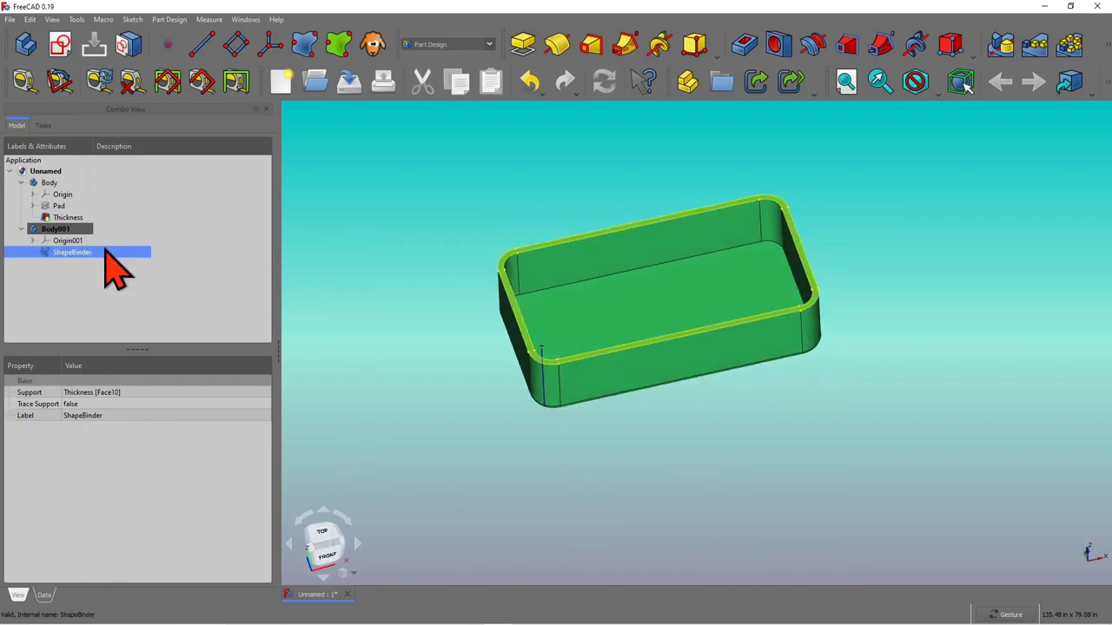
pyautogui.moveTo(901, 335); pyautogui.dragTo(901, 347)
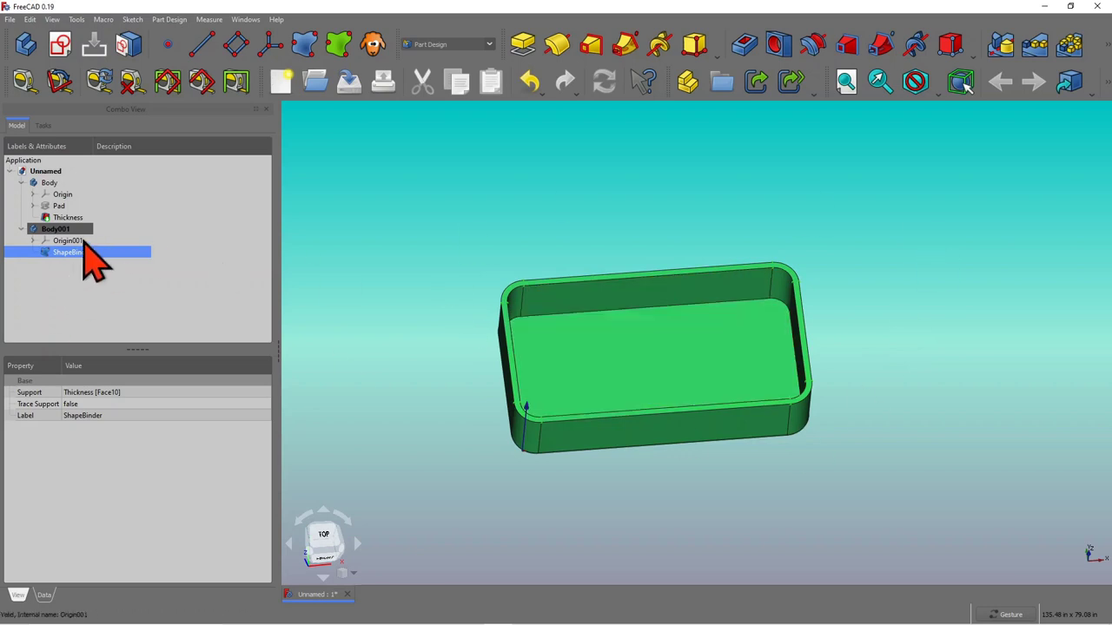
# Step: Rename the first body from Body to Box
pyautogui.click(48, 183)
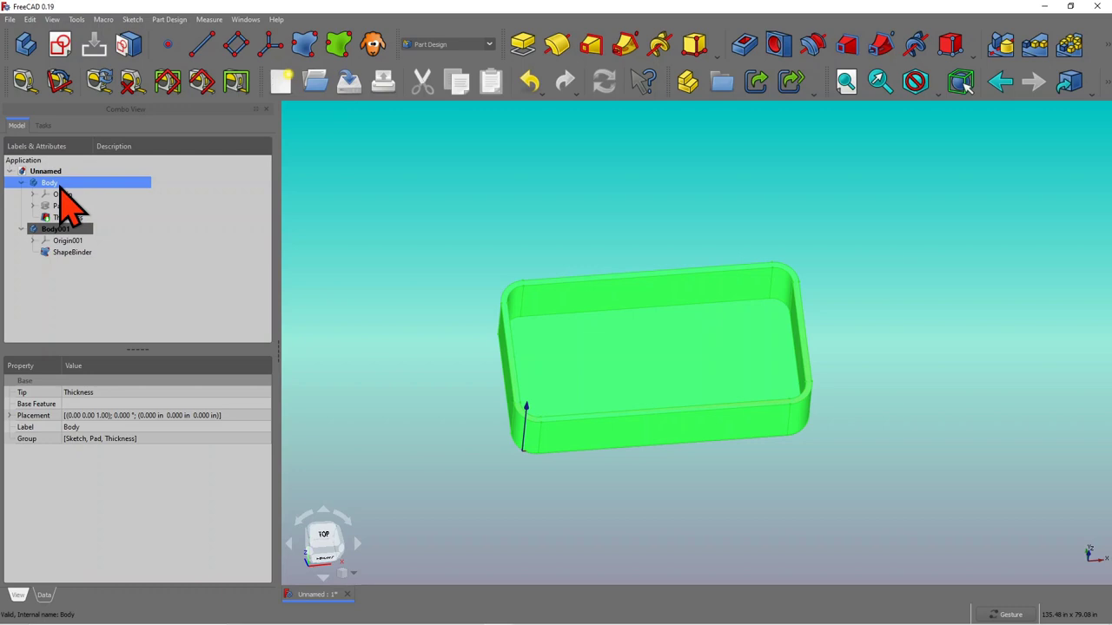
pyautogui.click(59, 184)
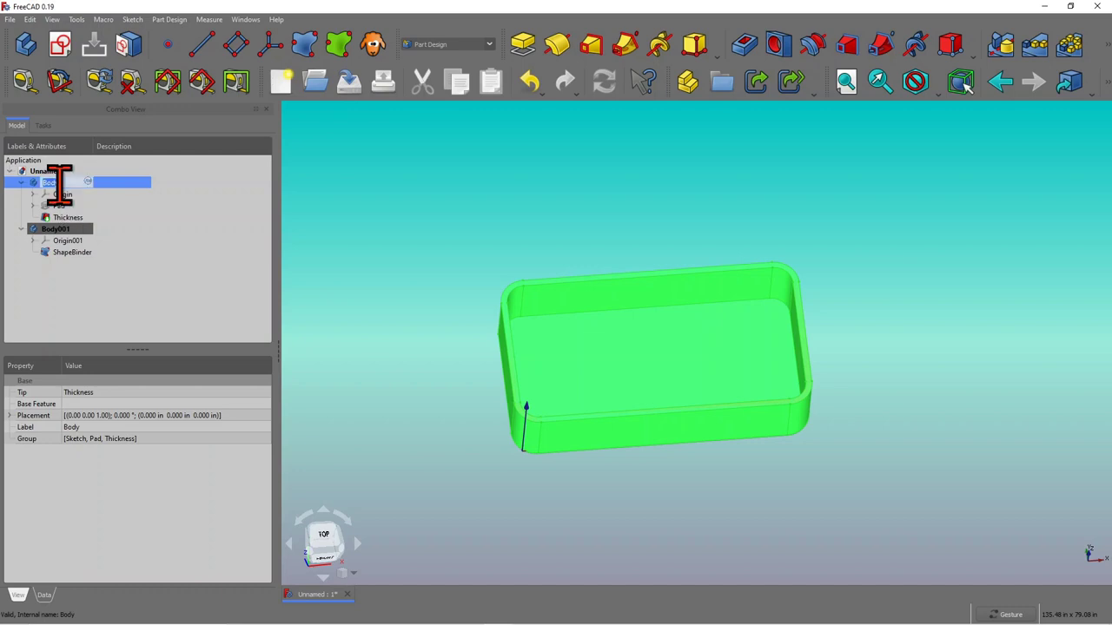
pyautogui.click(151, 304)
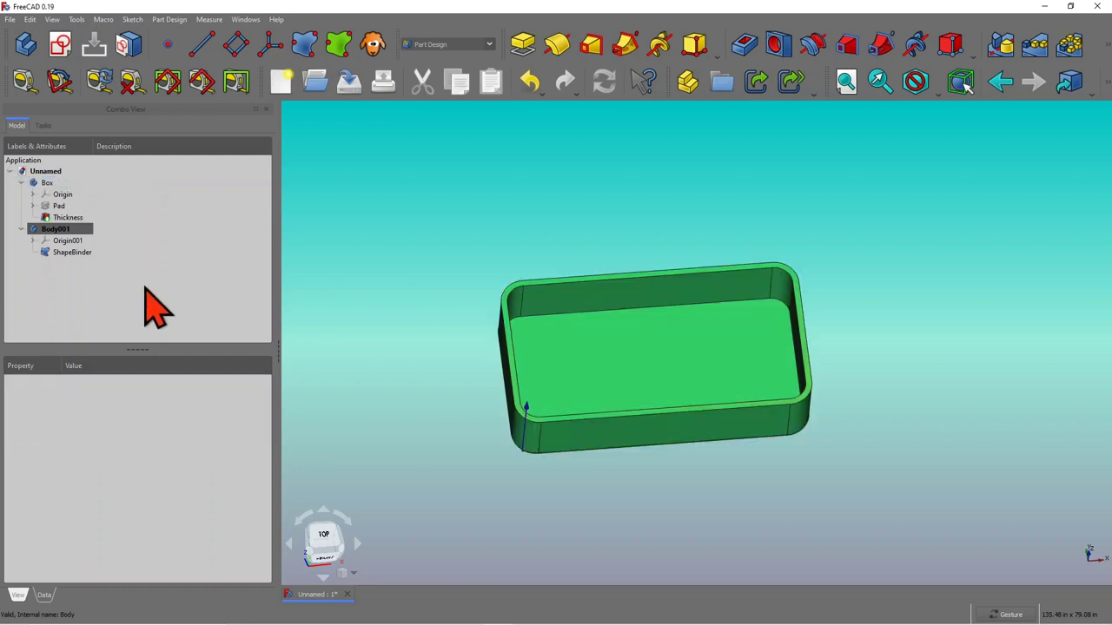
# Step: Rename Body001 to Lid
pyautogui.click(57, 229)
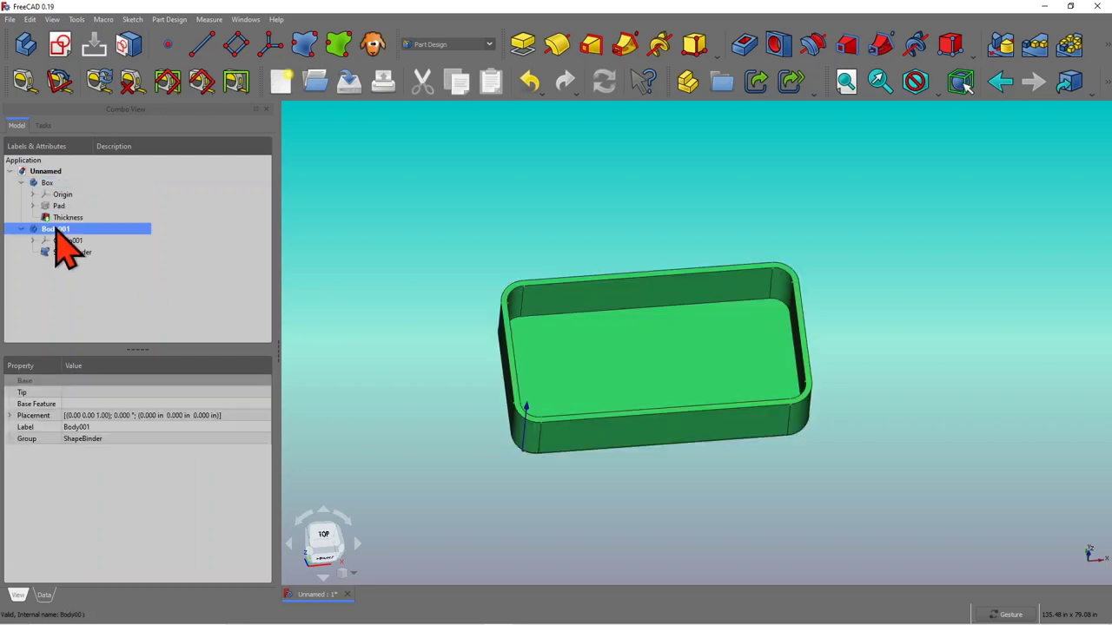
pyautogui.click(55, 229)
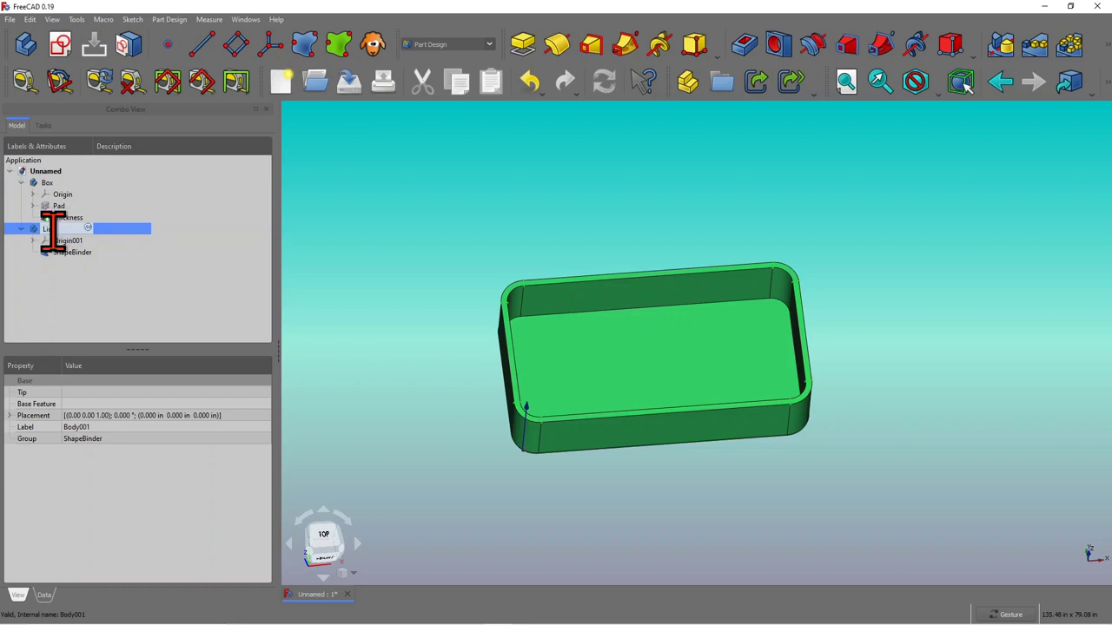
pyautogui.click(170, 314)
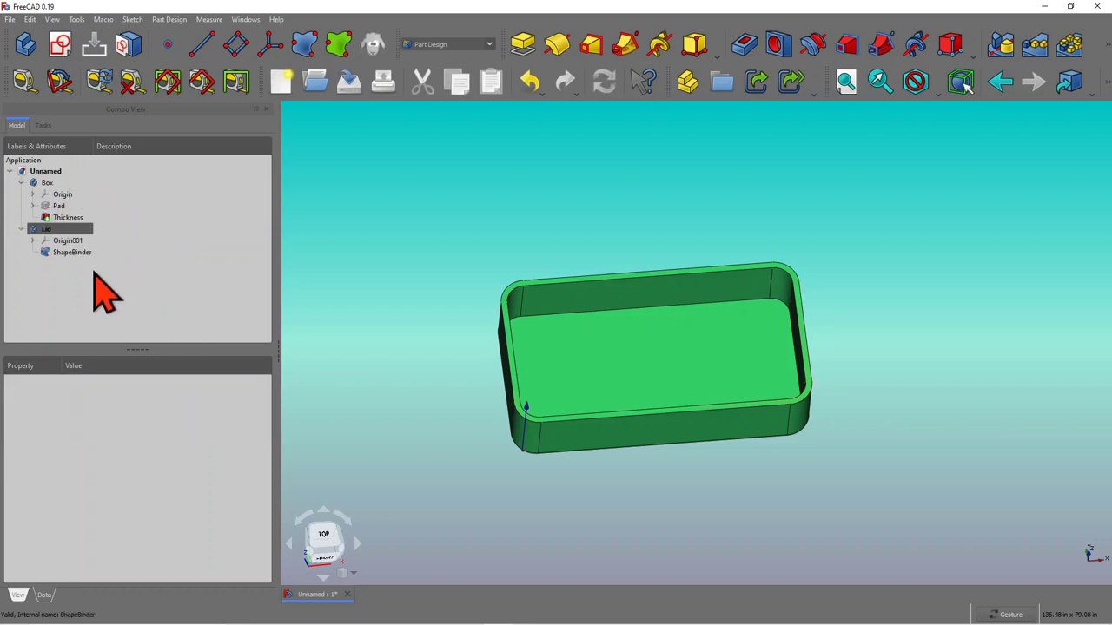
pyautogui.moveTo(557, 198); pyautogui.dragTo(496, 199)
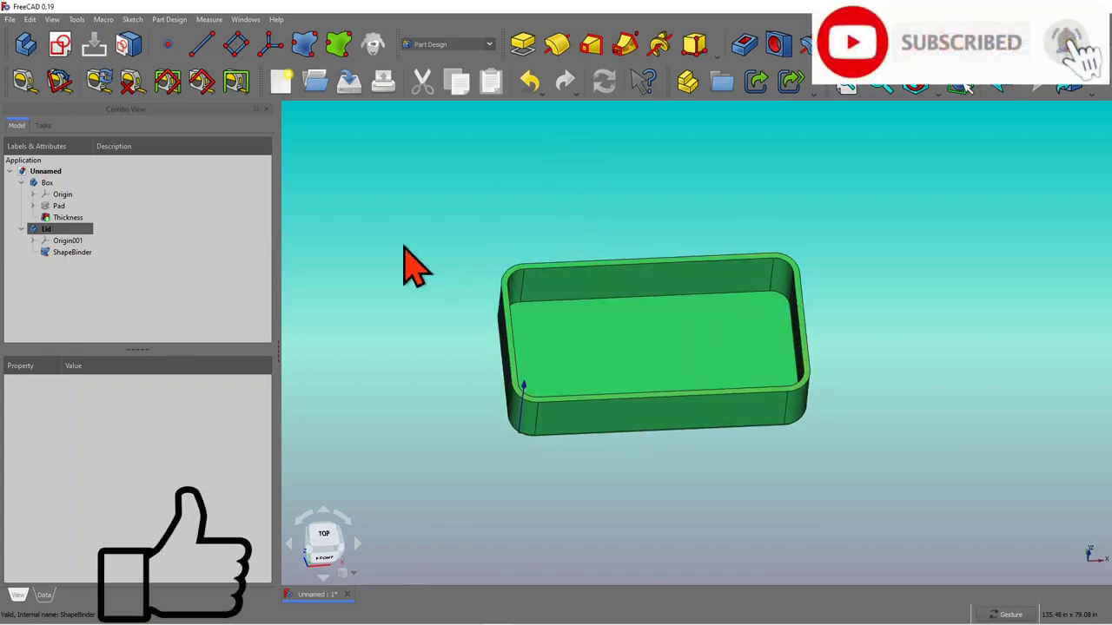
# Step: Hide the Box body so only the lid's rim outline shows
pyautogui.click(48, 183)
pyautogui.press('space')
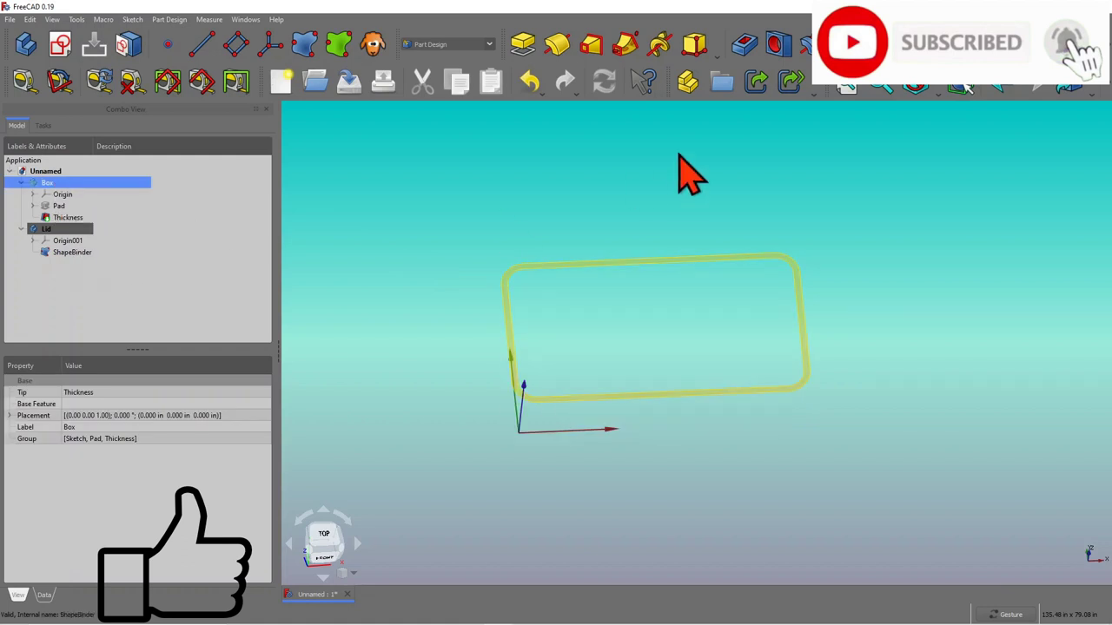
pyautogui.moveTo(686, 183)
pyautogui.mouseDown()
pyautogui.moveTo(674, 193)
pyautogui.moveTo(669, 178)
pyautogui.mouseUp()
pyautogui.moveTo(921, 426); pyautogui.dragTo(881, 438)
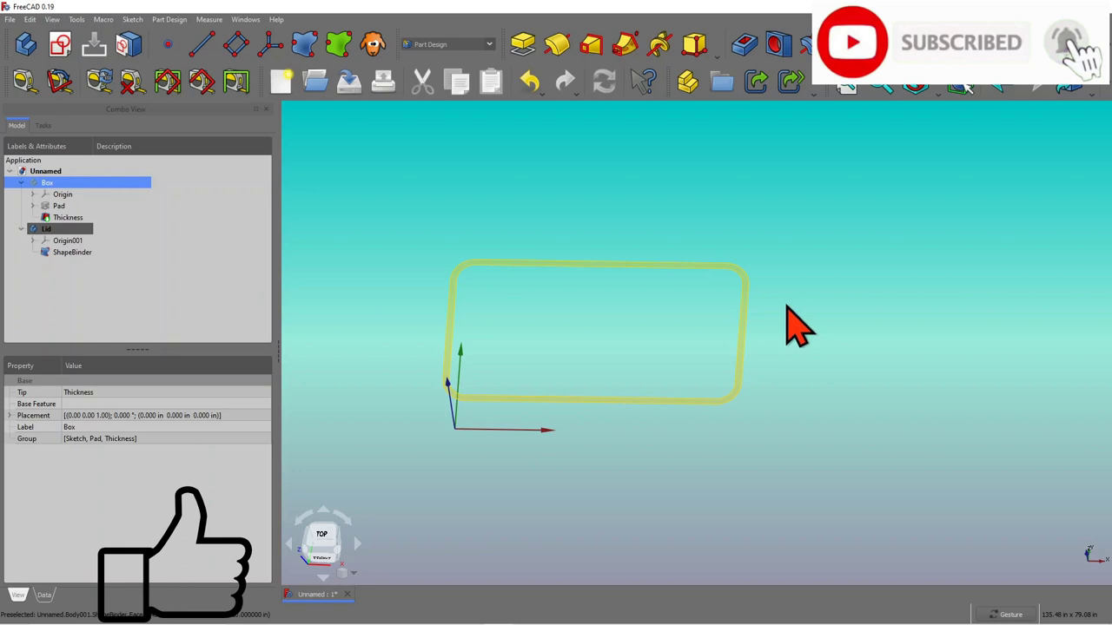
pyautogui.moveTo(821, 321); pyautogui.dragTo(831, 303)
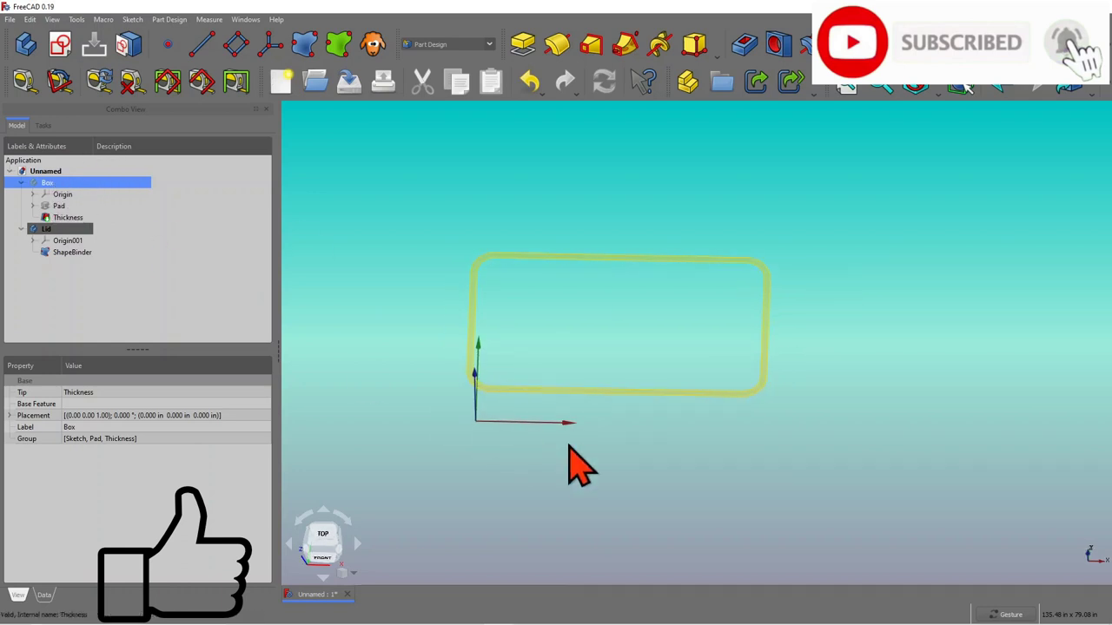
pyautogui.moveTo(582, 461); pyautogui.dragTo(617, 426)
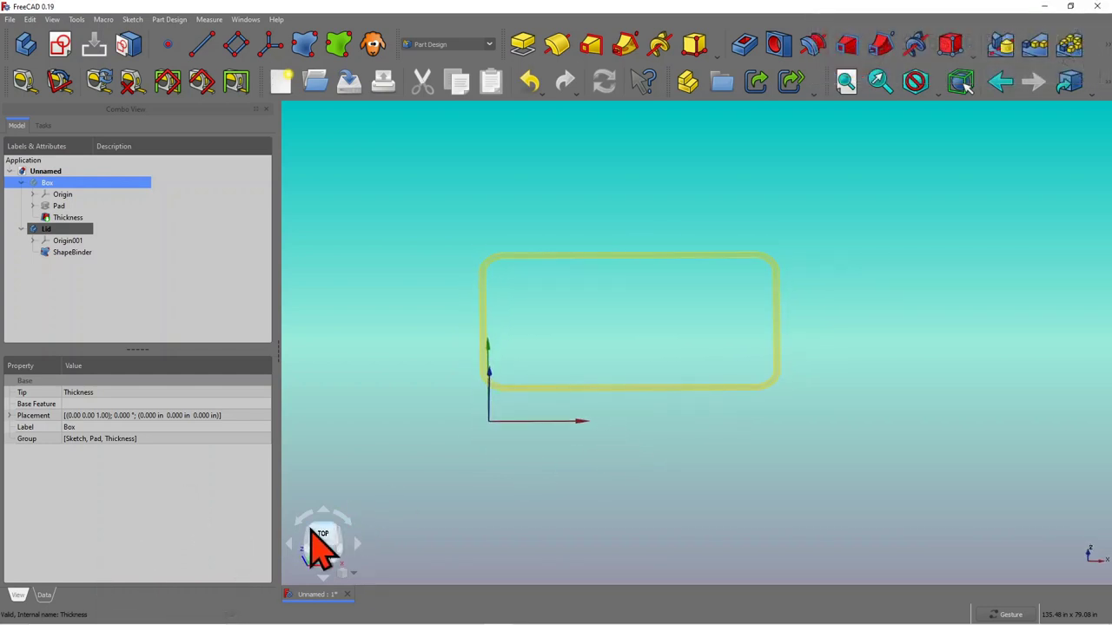
# Step: Switch to Top view, fit the outline, and select the lid's ShapeBinder
pyautogui.click(324, 534)
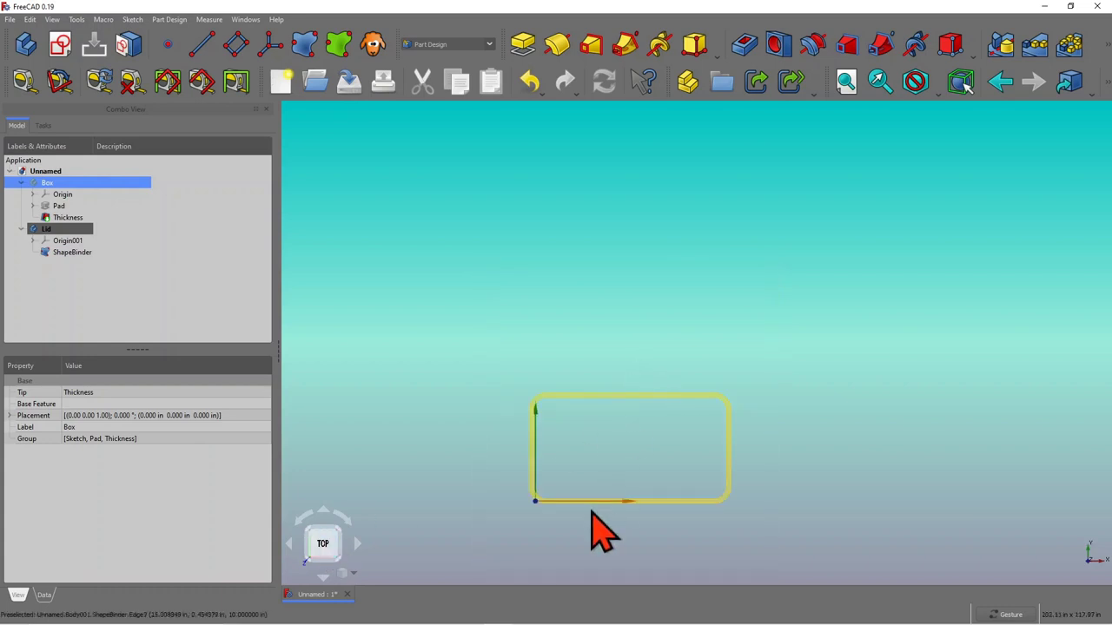
pyautogui.press('v')
pyautogui.press('f')
pyautogui.scroll(2, 663, 275)
pyautogui.scroll(-3, 666, 293)
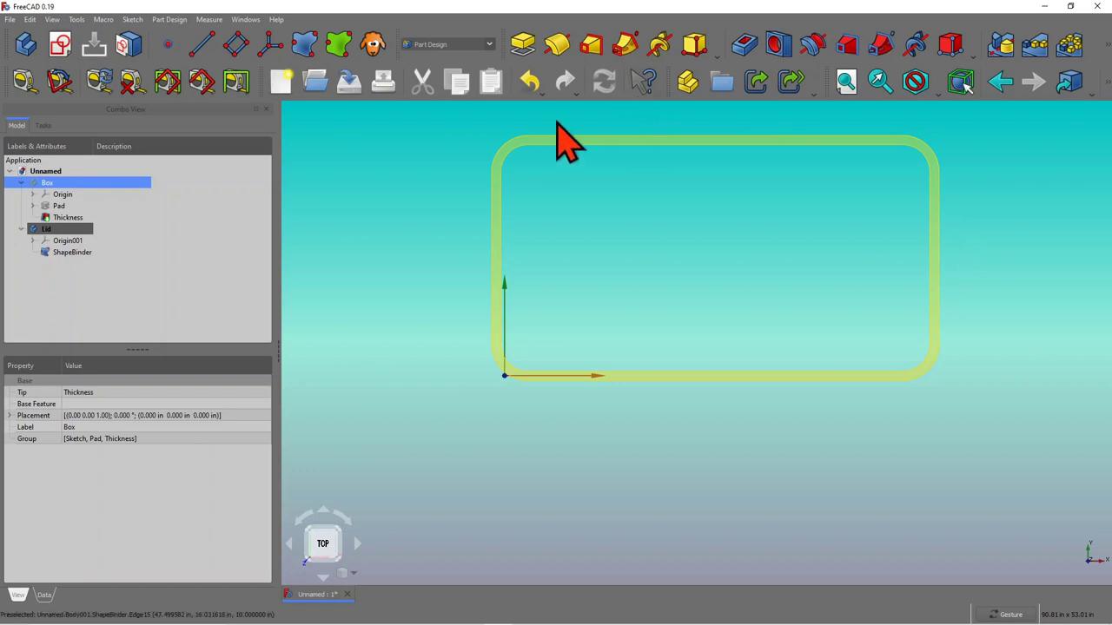
pyautogui.click(502, 157)
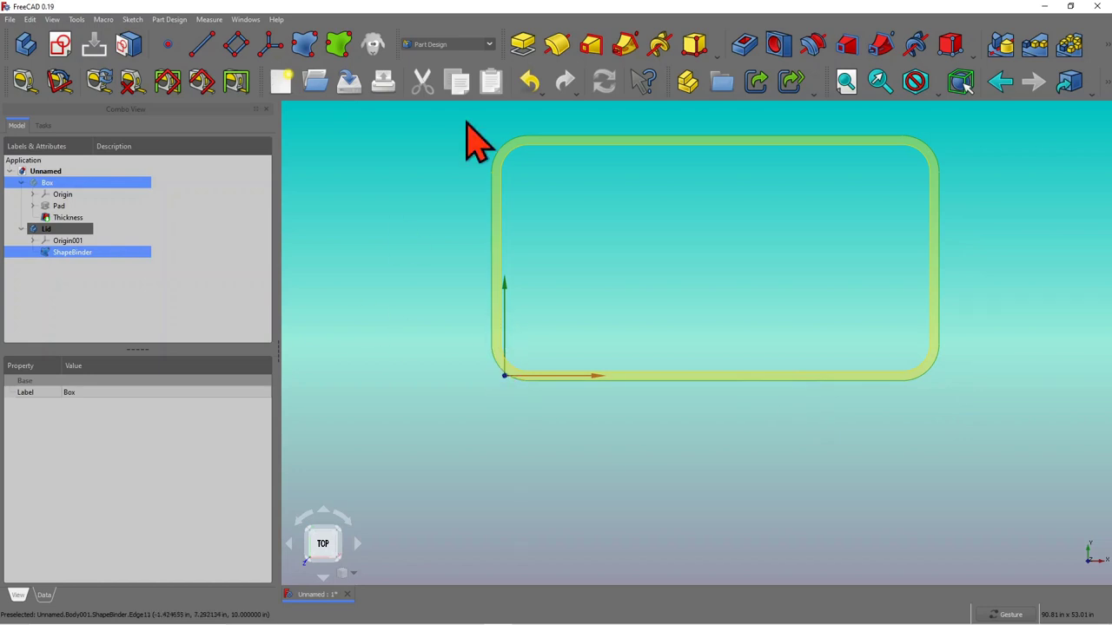
pyautogui.scroll(-2, 426, 195)
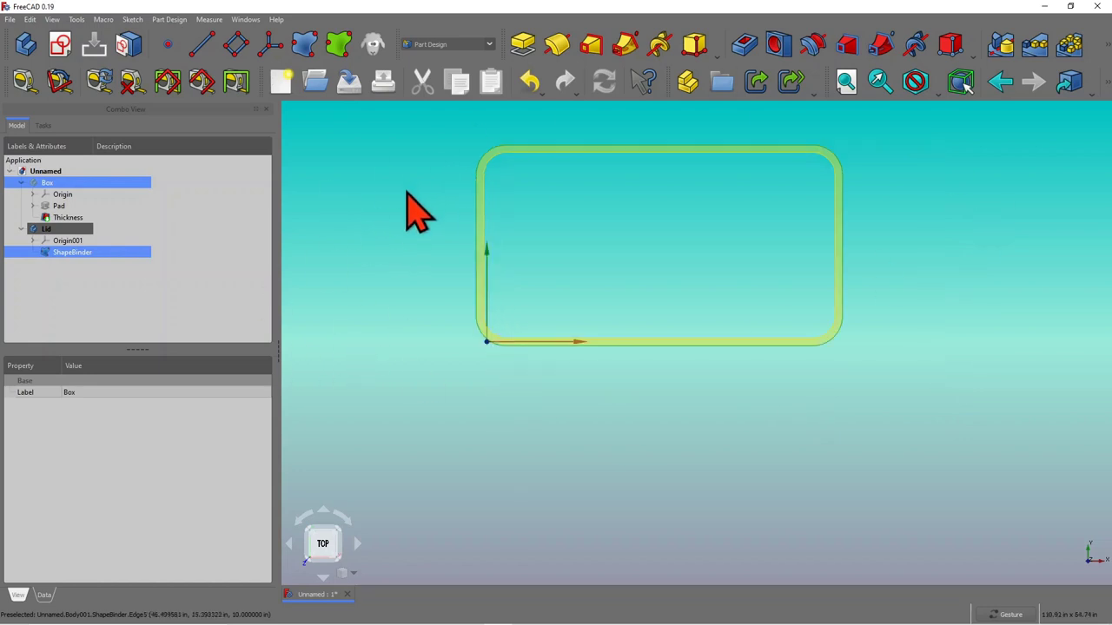
pyautogui.scroll(2, 474, 131)
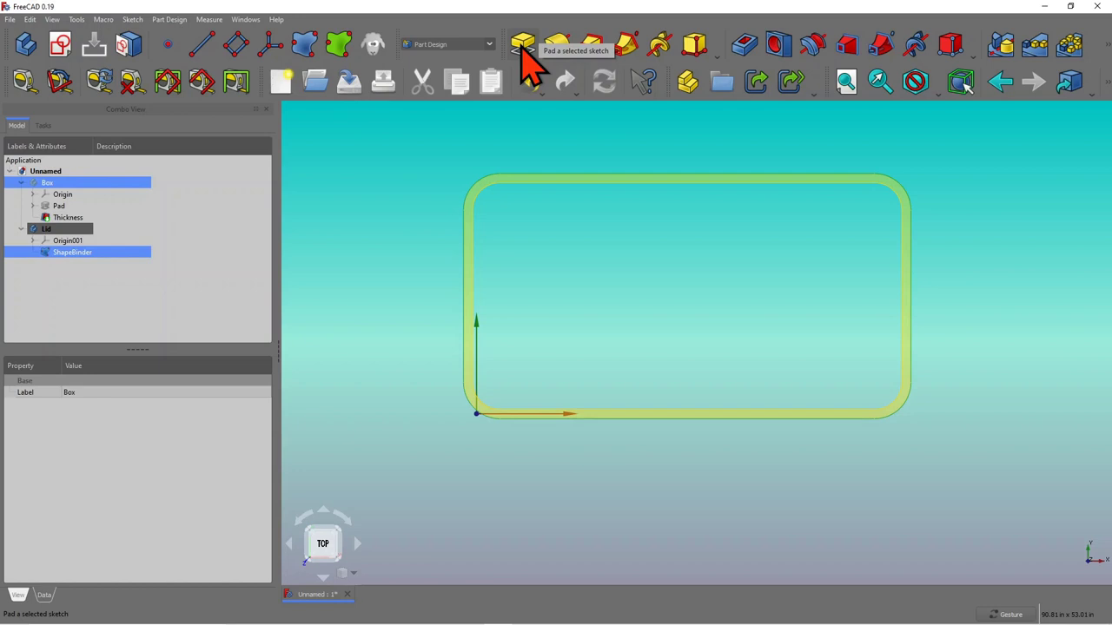
# Step: Dismiss the active-body error, then select the Lid body and its ShapeBinder outline
pyautogui.click(522, 55)
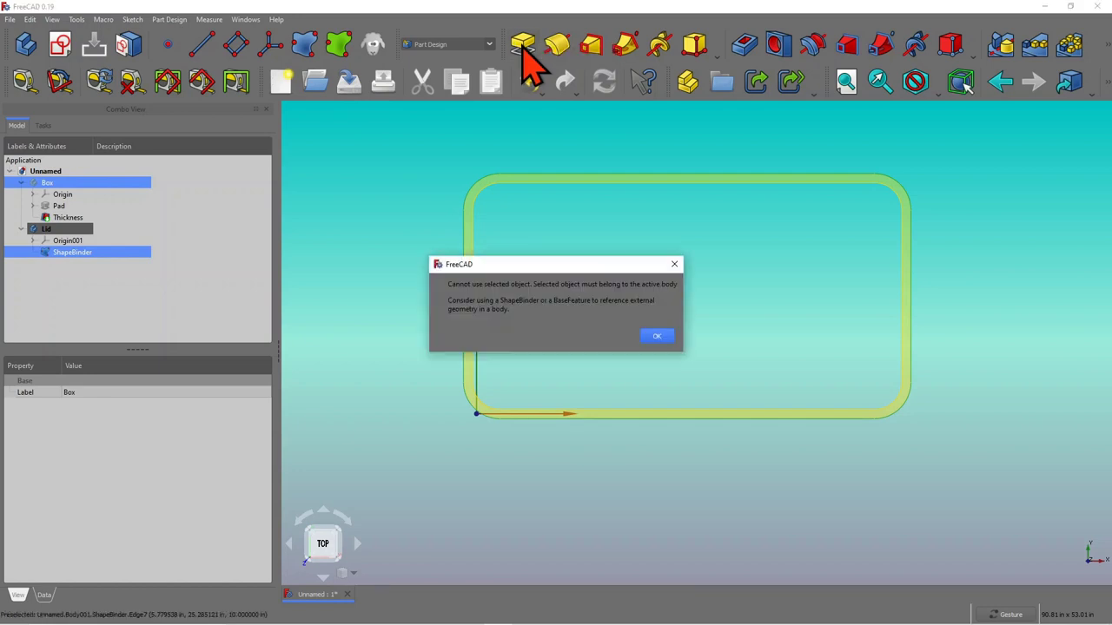
pyautogui.click(657, 337)
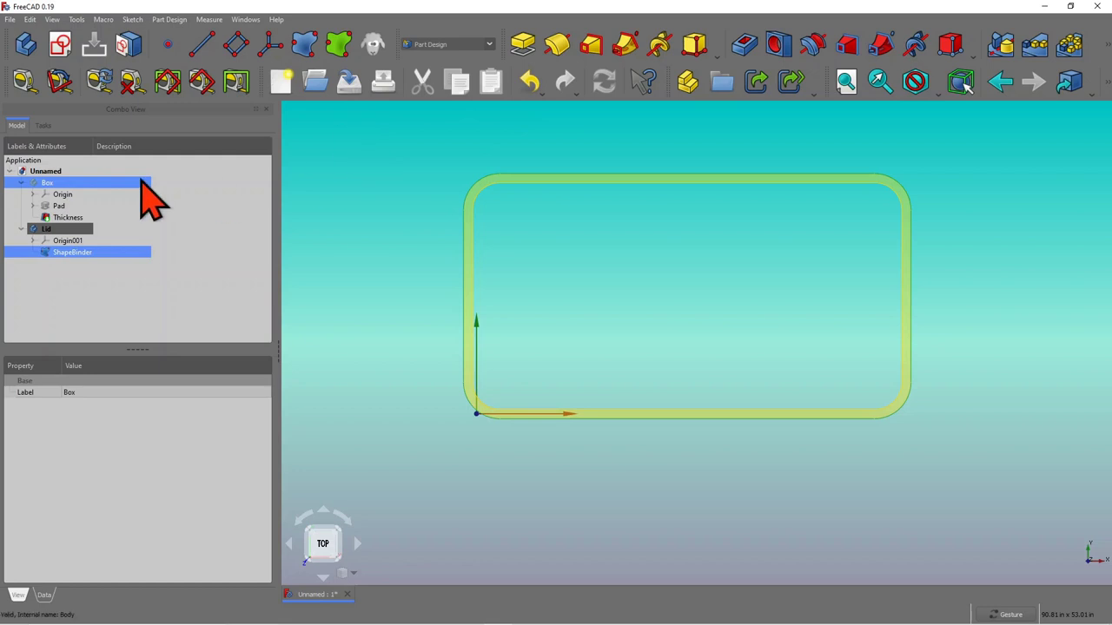
pyautogui.click(206, 194)
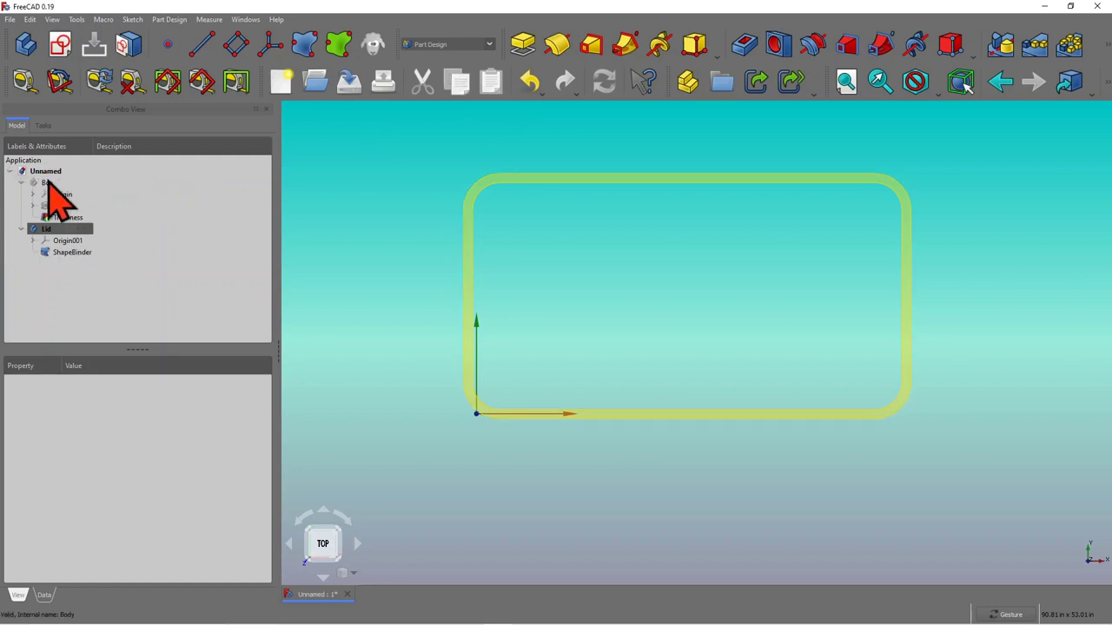
pyautogui.click(80, 229)
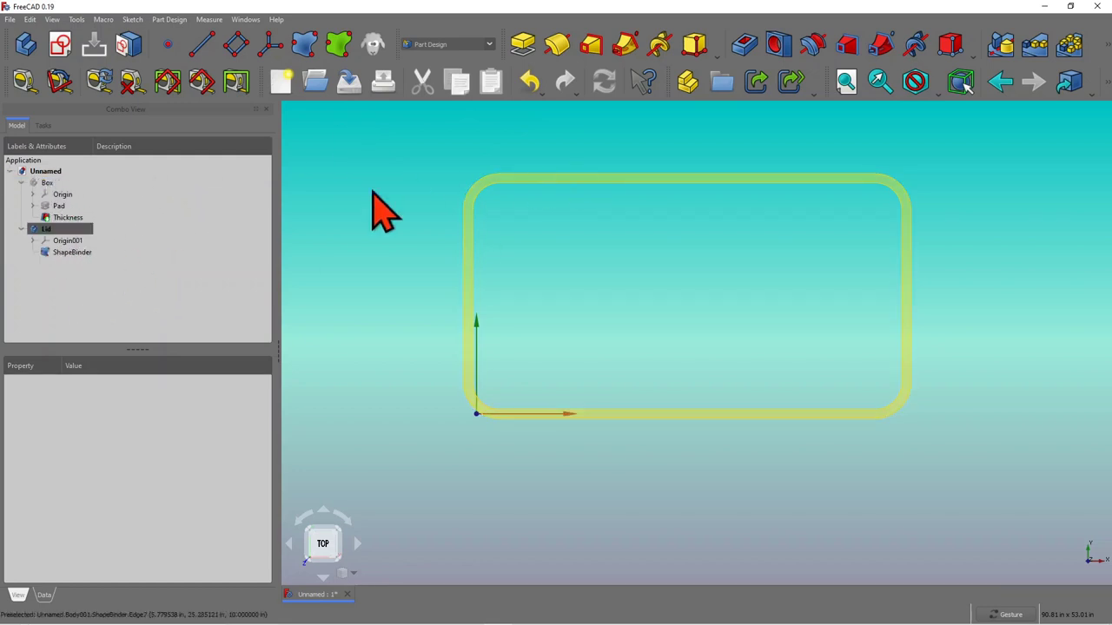
pyautogui.click(472, 204)
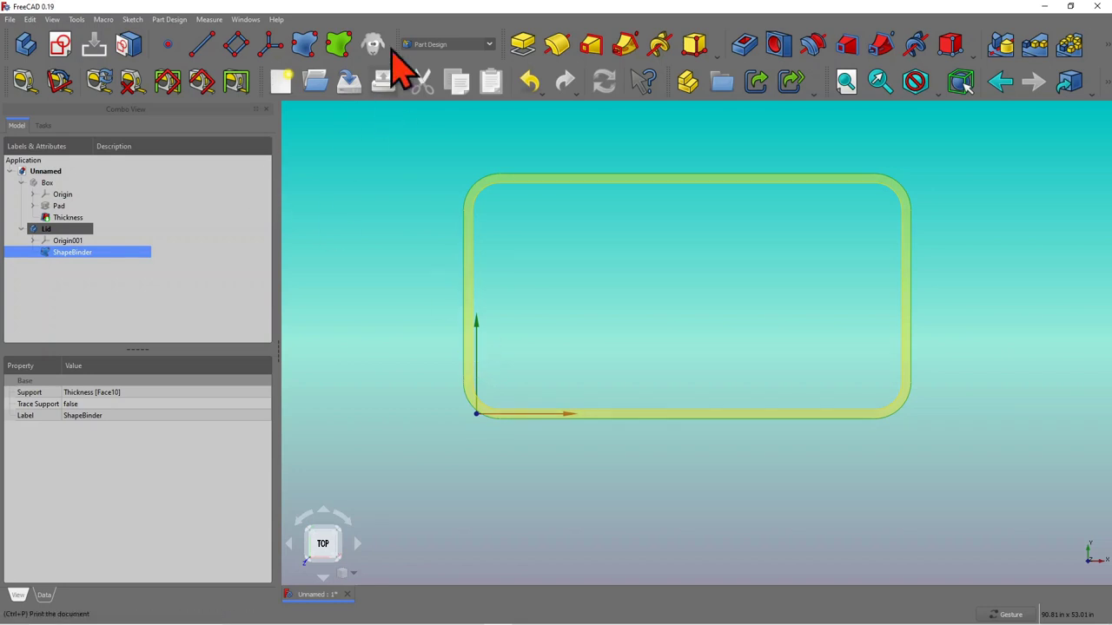
# Step: Pad the ShapeBinder rim outline 1 in thick as Pad001
pyautogui.click(522, 45)
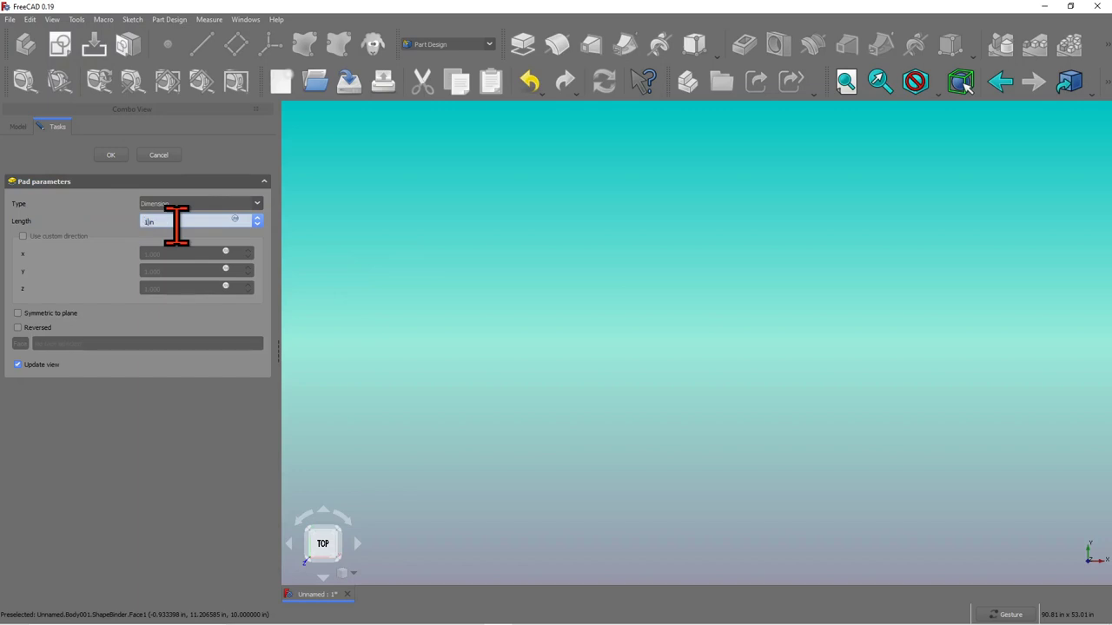
pyautogui.click(111, 156)
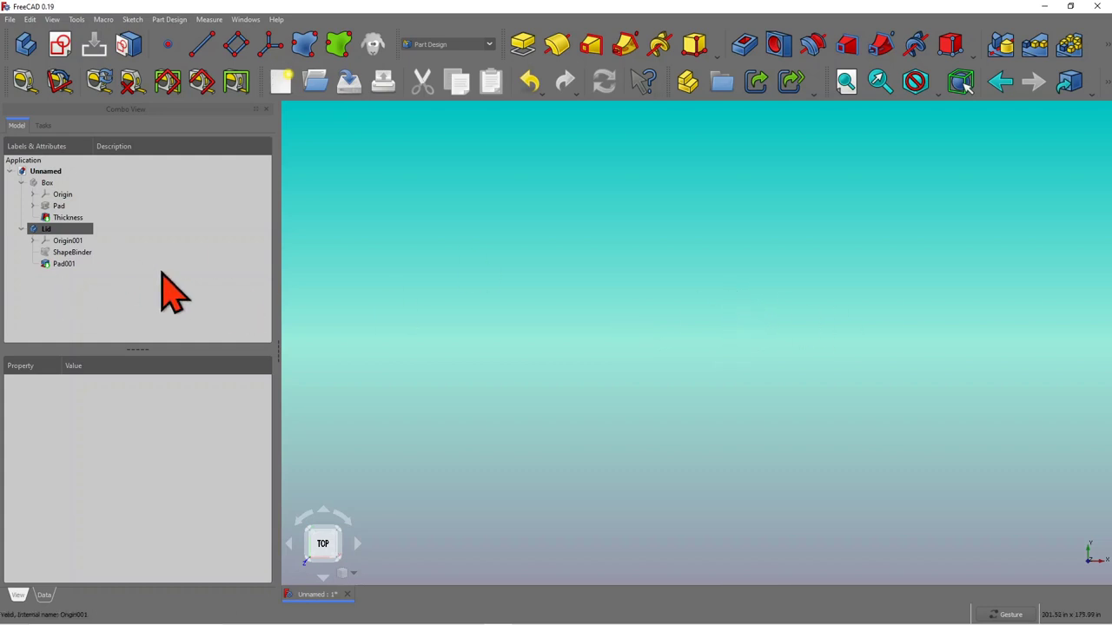
pyautogui.click(846, 87)
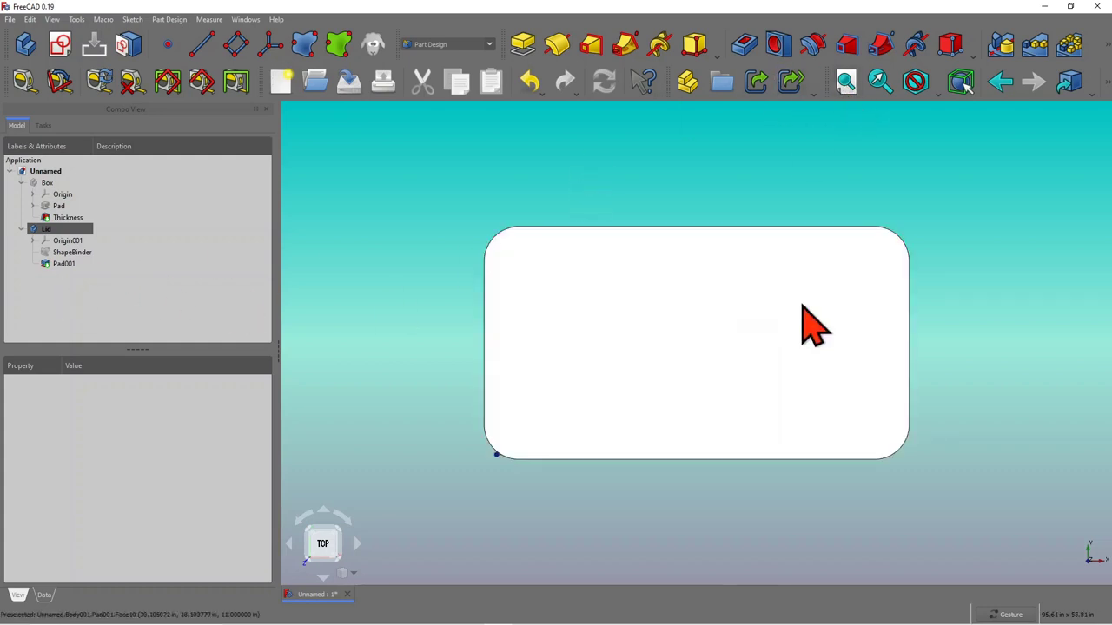
pyautogui.moveTo(807, 330); pyautogui.dragTo(834, 192)
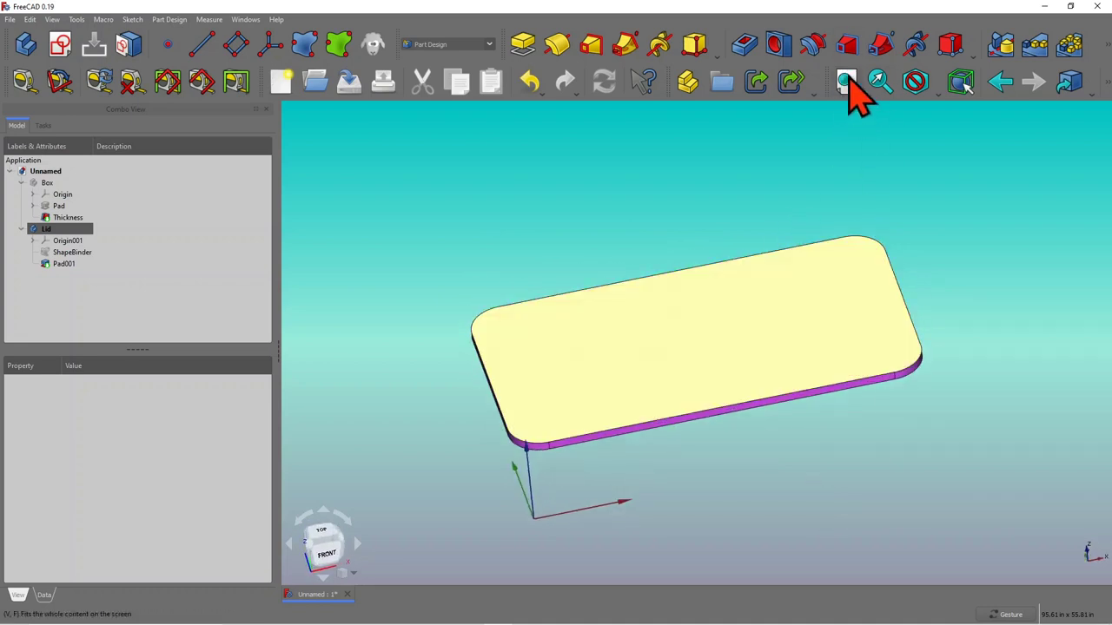
pyautogui.moveTo(875, 496); pyautogui.dragTo(829, 495)
pyautogui.moveTo(747, 464); pyautogui.dragTo(683, 472)
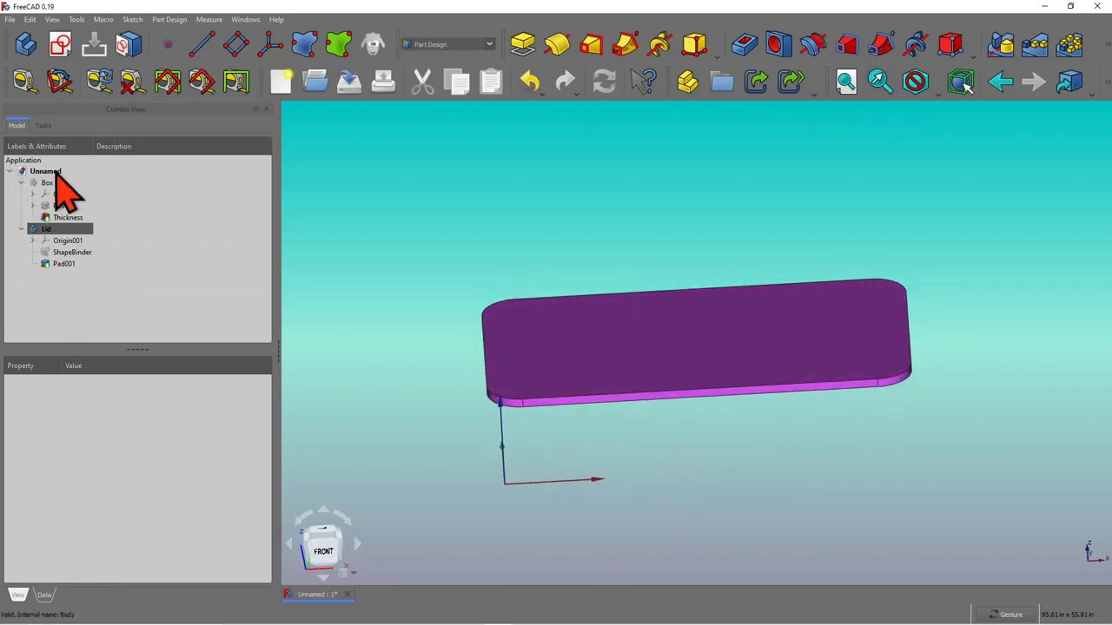
pyautogui.click(54, 182)
pyautogui.press('space')
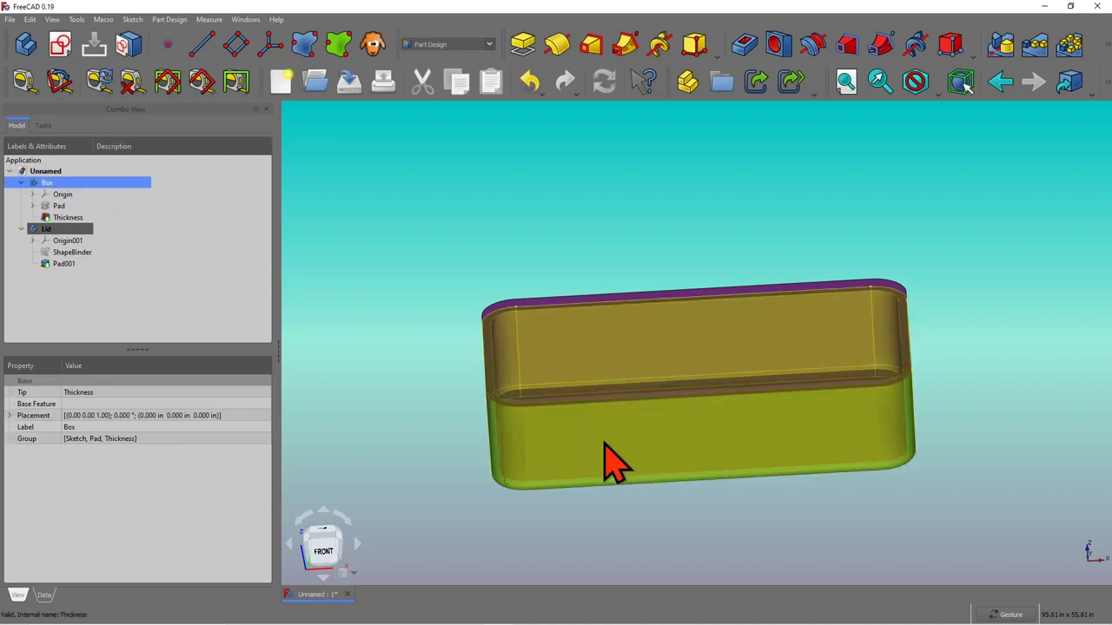
pyautogui.moveTo(608, 472); pyautogui.dragTo(522, 529)
pyautogui.click(707, 513)
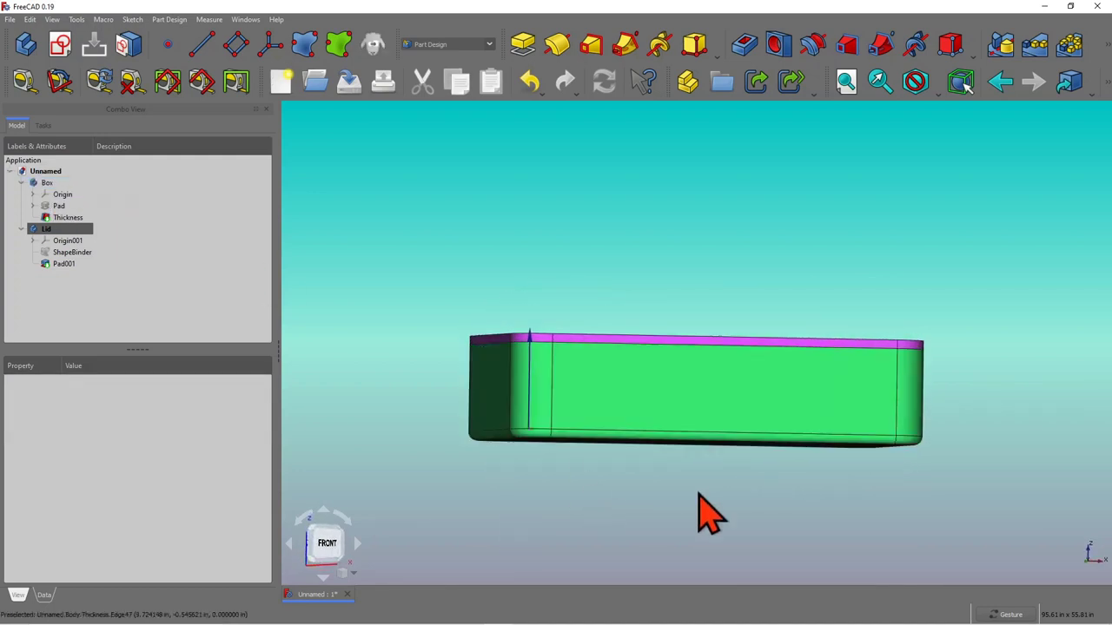
pyautogui.moveTo(707, 513)
pyautogui.mouseDown()
pyautogui.moveTo(675, 518)
pyautogui.moveTo(739, 521)
pyautogui.moveTo(692, 541)
pyautogui.moveTo(709, 521)
pyautogui.moveTo(685, 518)
pyautogui.moveTo(708, 514)
pyautogui.moveTo(719, 426)
pyautogui.moveTo(712, 495)
pyautogui.mouseUp()
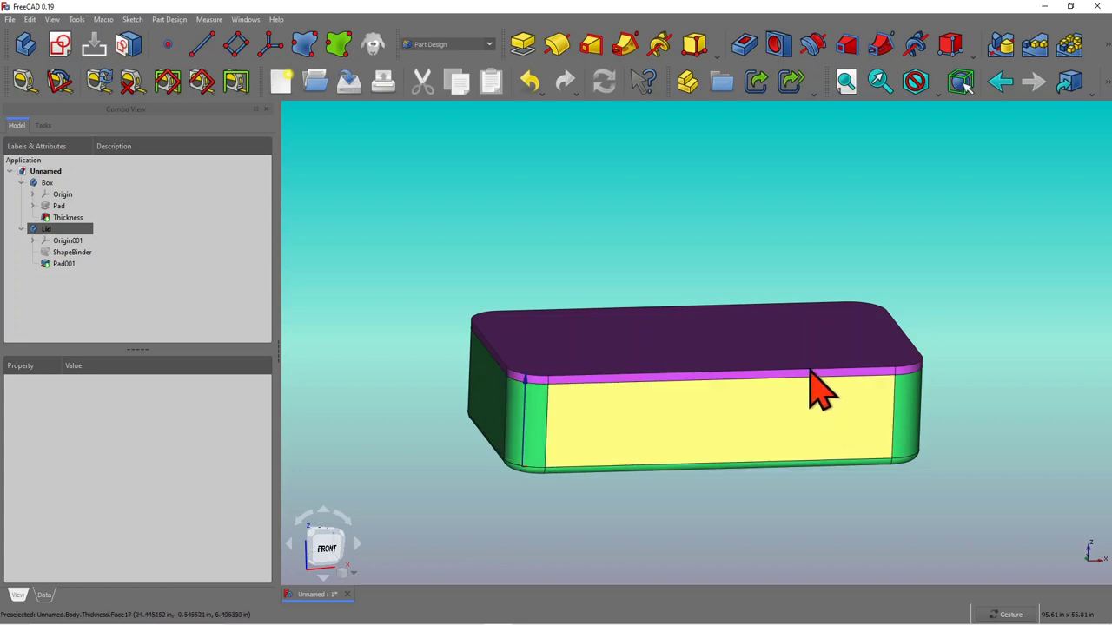
pyautogui.moveTo(807, 373); pyautogui.dragTo(586, 423)
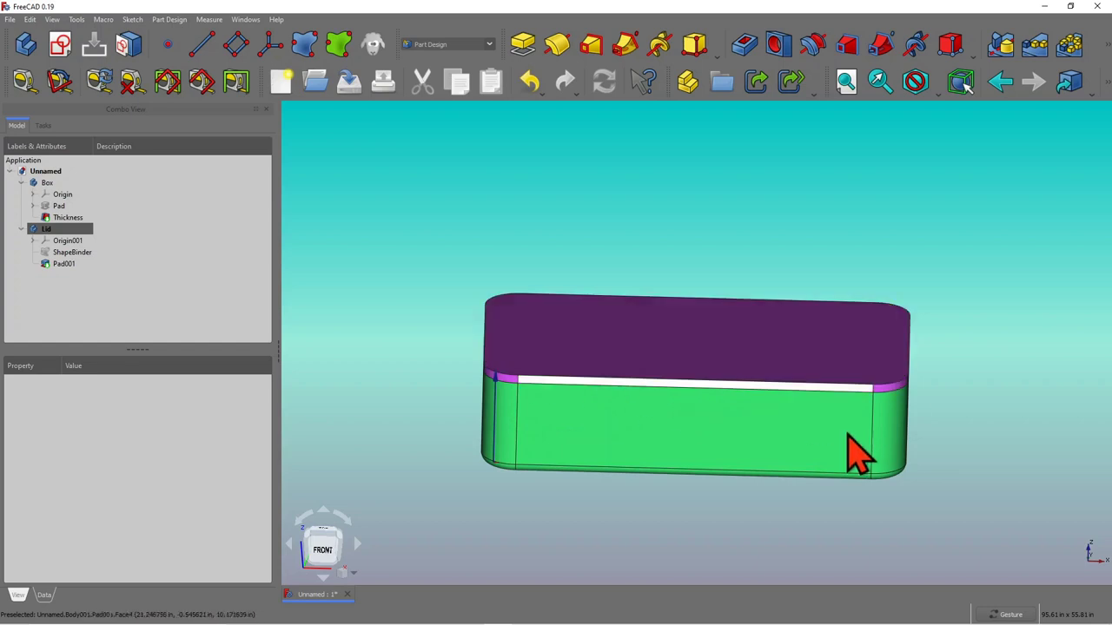
pyautogui.moveTo(994, 383); pyautogui.dragTo(1010, 351)
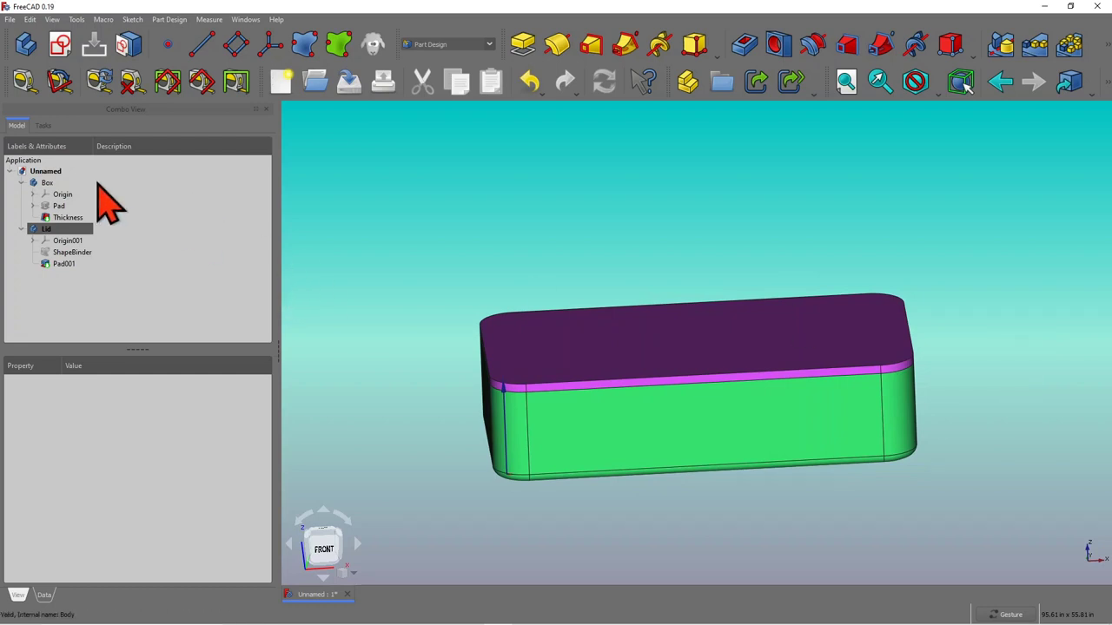
# Step: Hide the lid's Pad001 and the Box body, leaving only the ShapeBinder visible
pyautogui.click(63, 230)
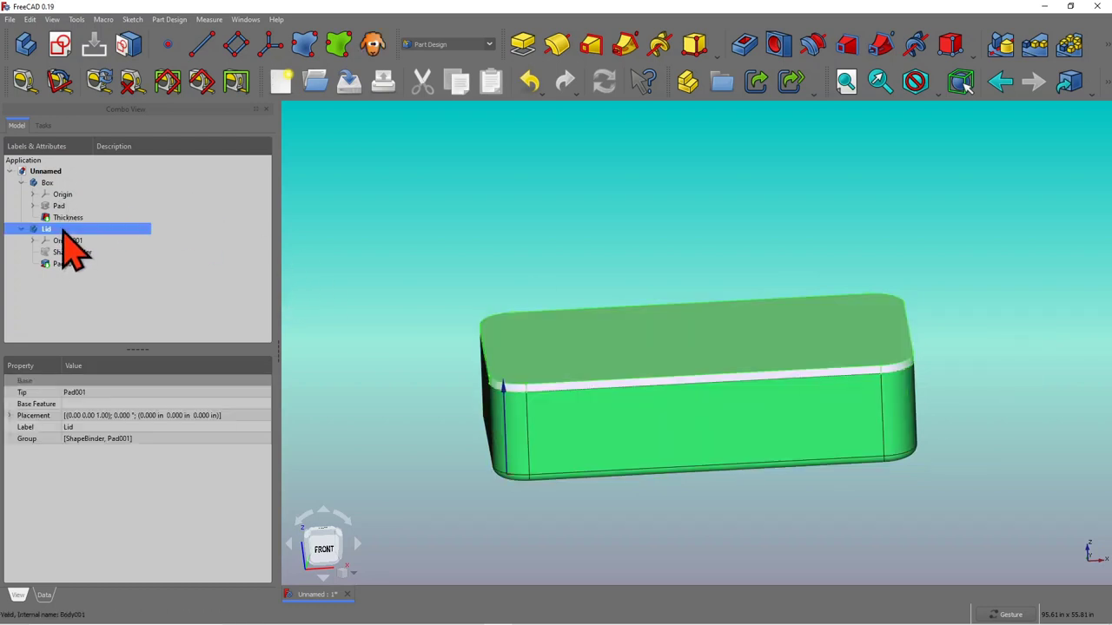
pyautogui.click(64, 264)
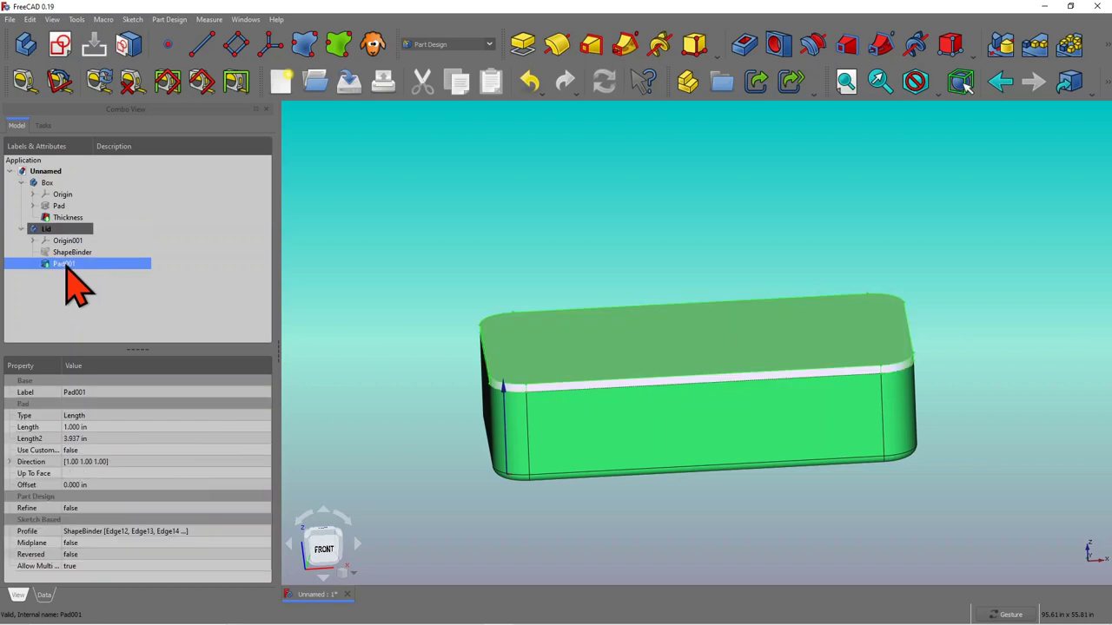
pyautogui.press('space')
pyautogui.click(50, 184)
pyautogui.press('space')
pyautogui.click(707, 236)
pyautogui.click(78, 254)
pyautogui.press('space')
# Step: View the ShapeBinder outline square from the top and check its support
pyautogui.moveTo(651, 273); pyautogui.dragTo(784, 322)
pyautogui.click(623, 339)
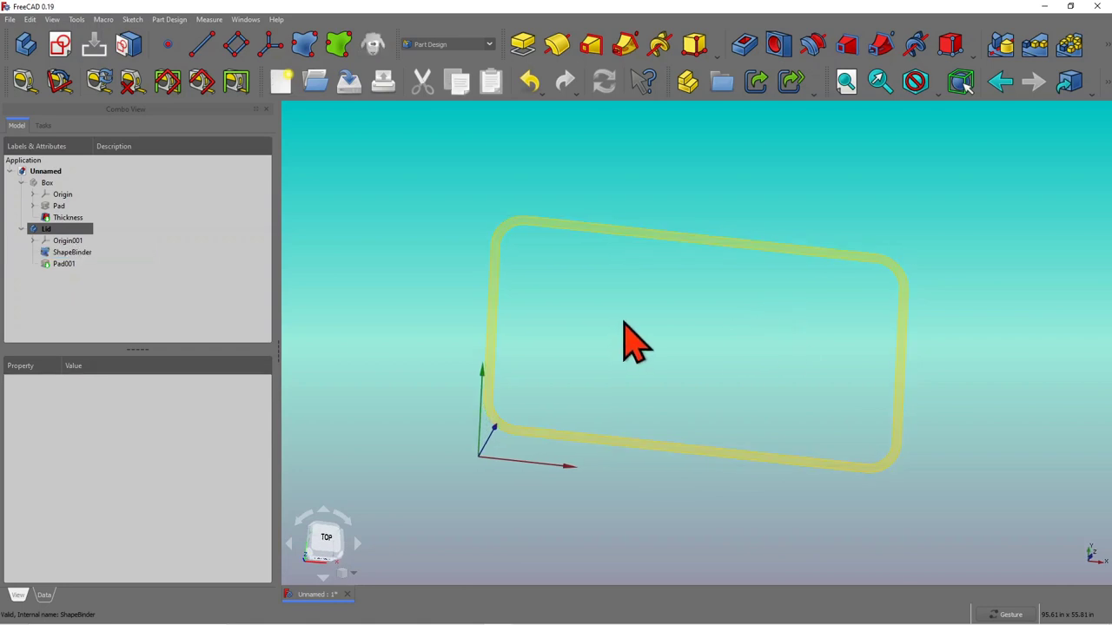
pyautogui.moveTo(622, 339); pyautogui.dragTo(551, 355)
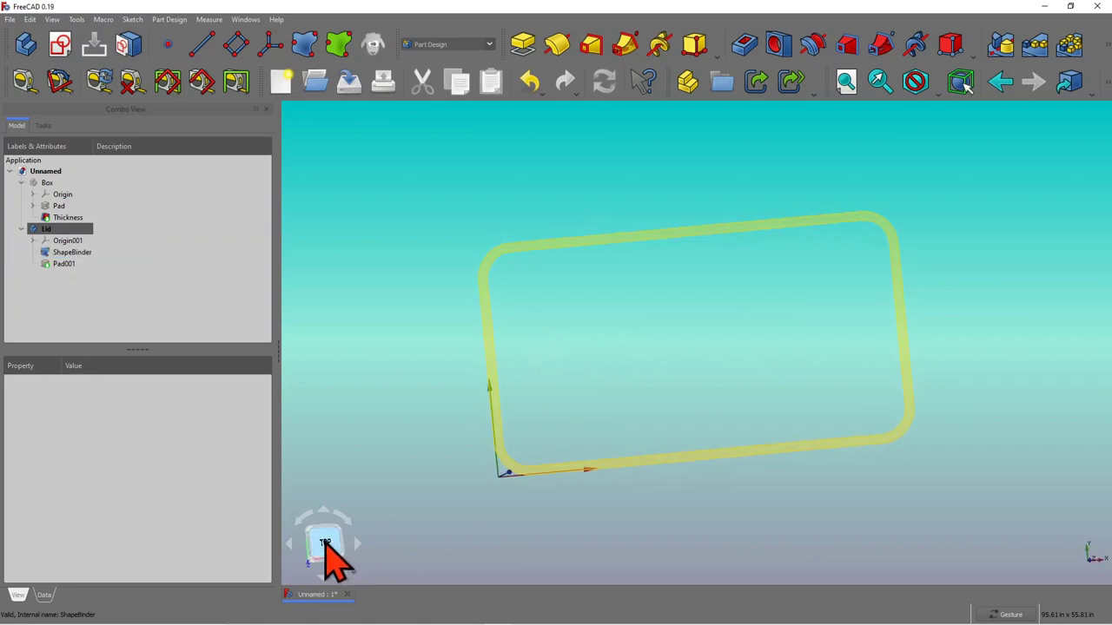
pyautogui.click(325, 543)
pyautogui.scroll(1, 640, 295)
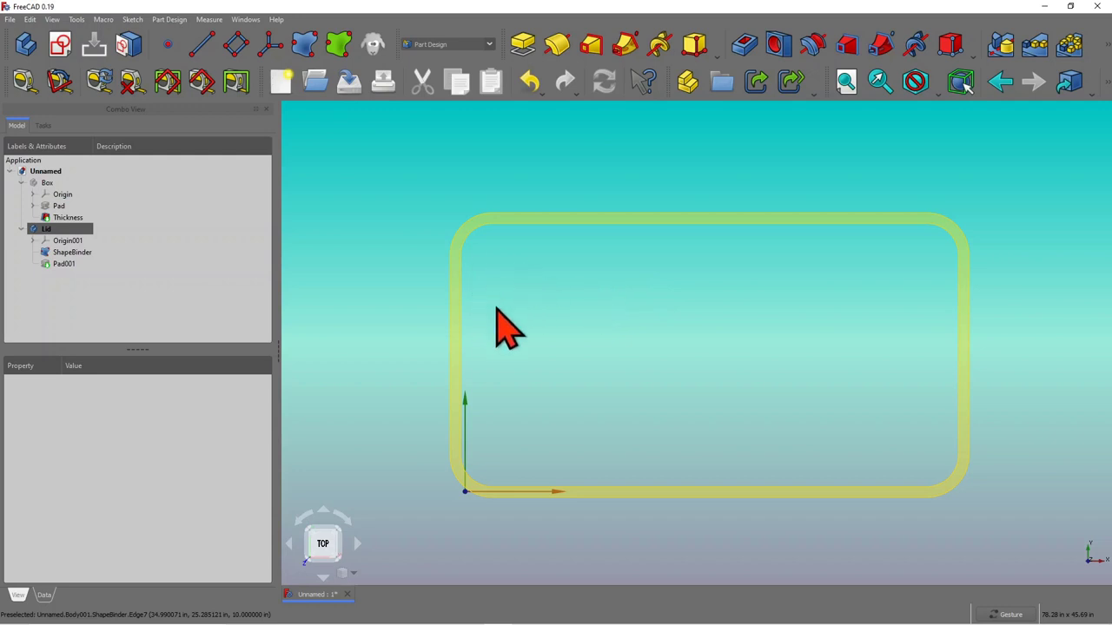
pyautogui.click(92, 254)
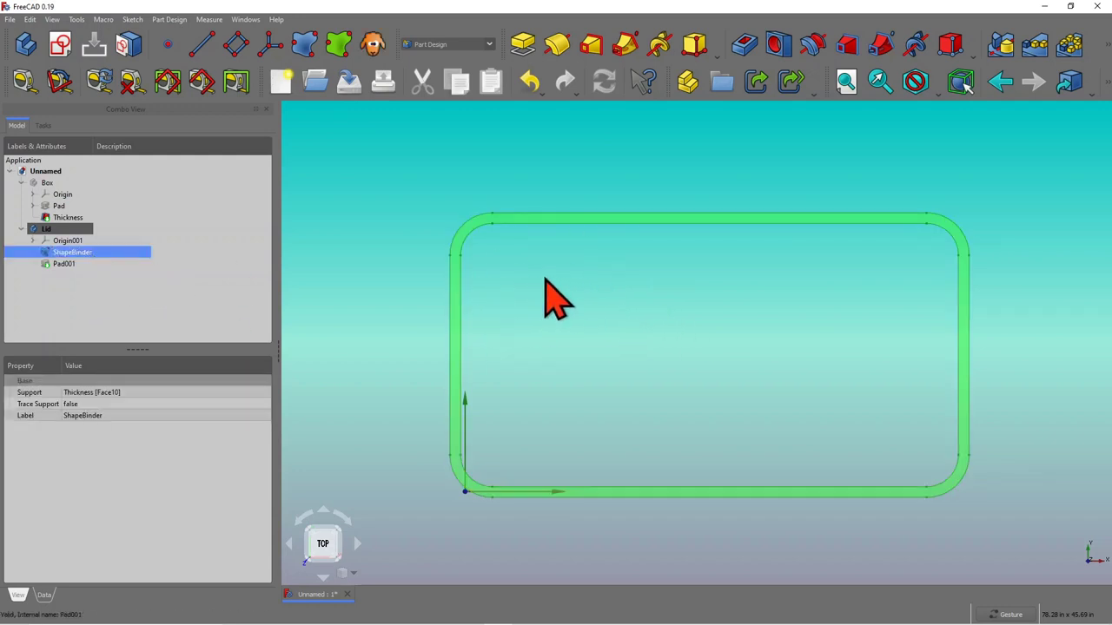
pyautogui.click(372, 273)
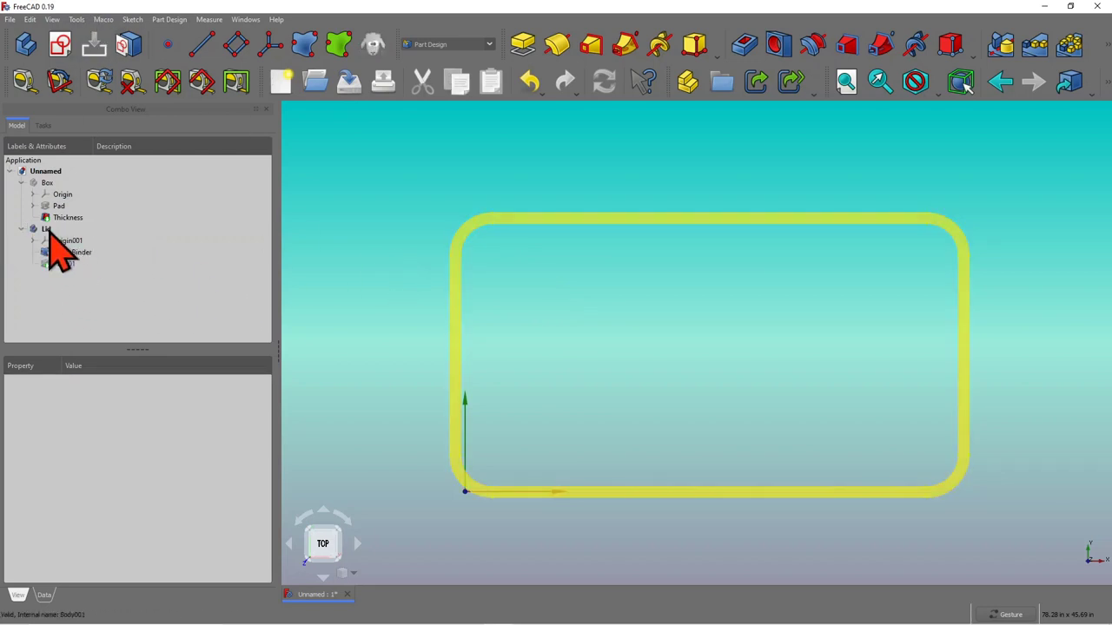
# Step: Create a new lid sketch supported on the ShapeBinder
pyautogui.click(61, 49)
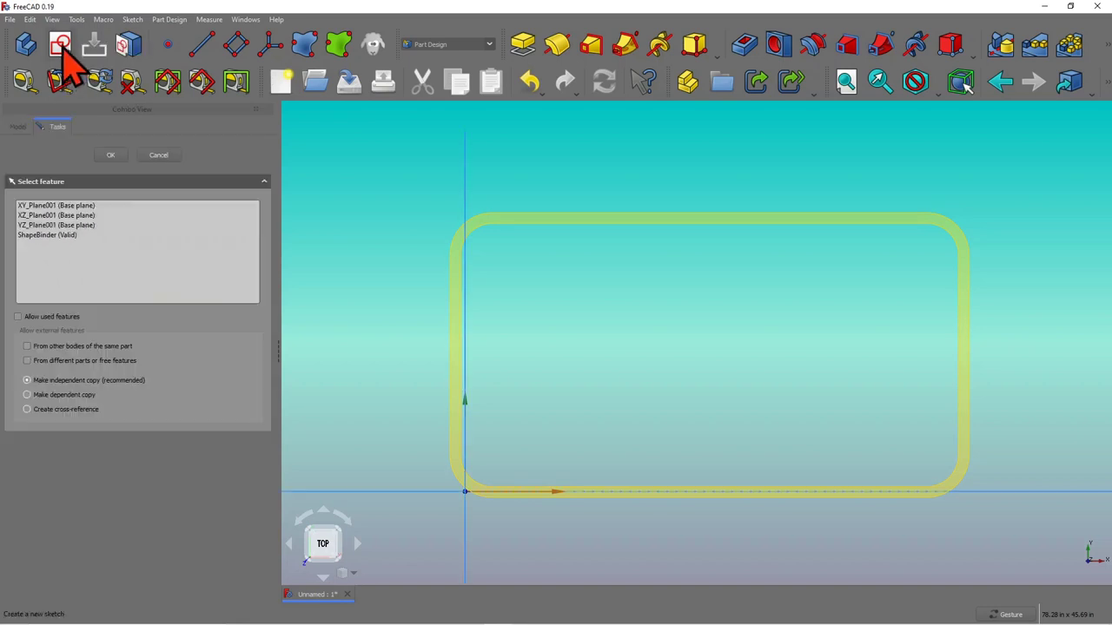
pyautogui.click(48, 235)
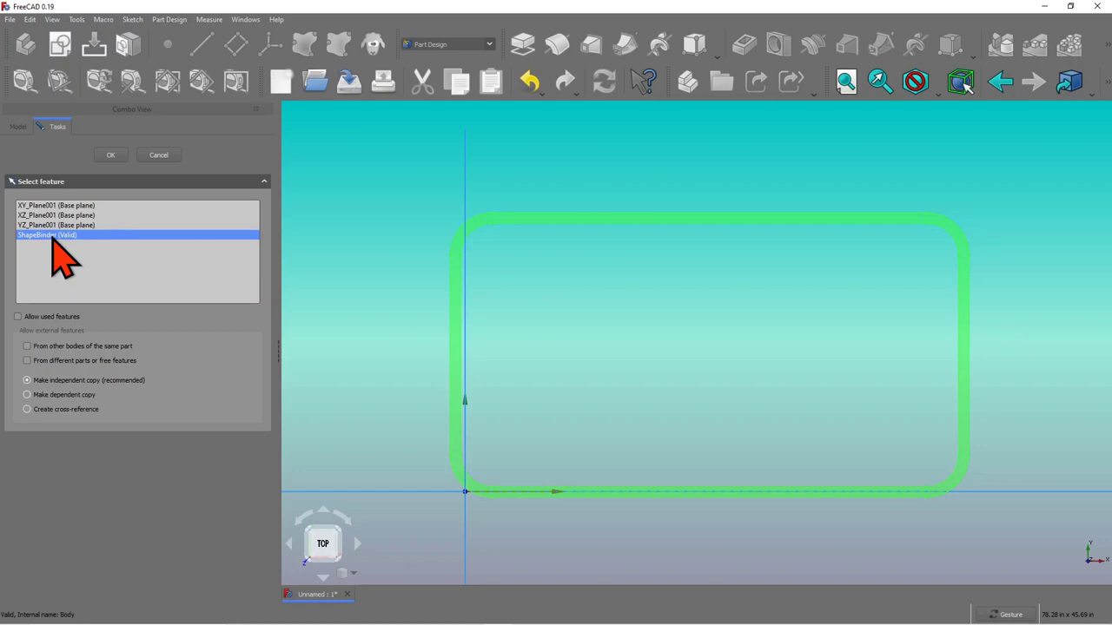
pyautogui.click(111, 156)
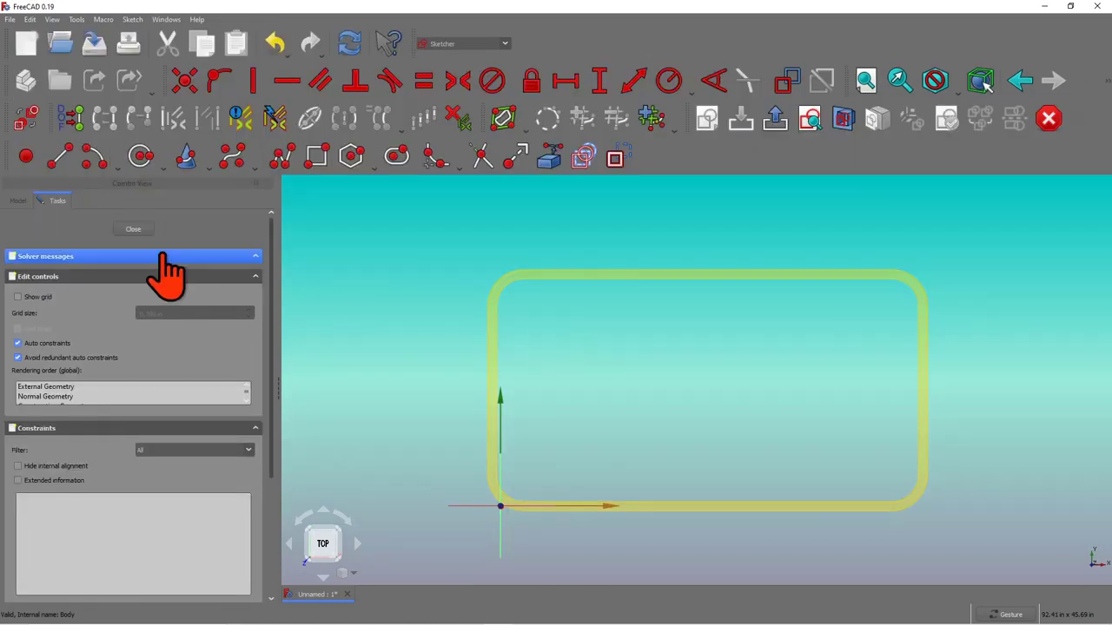
pyautogui.scroll(2, 596, 351)
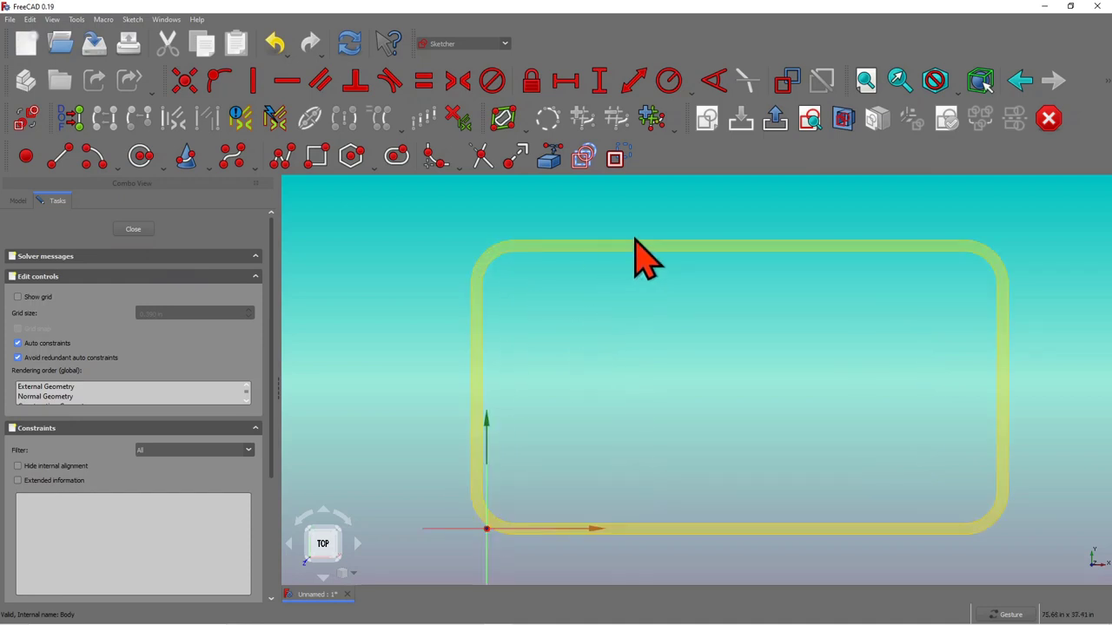
# Step: Link the outline's four corner arcs and four straight edges as external geometry
pyautogui.click(552, 166)
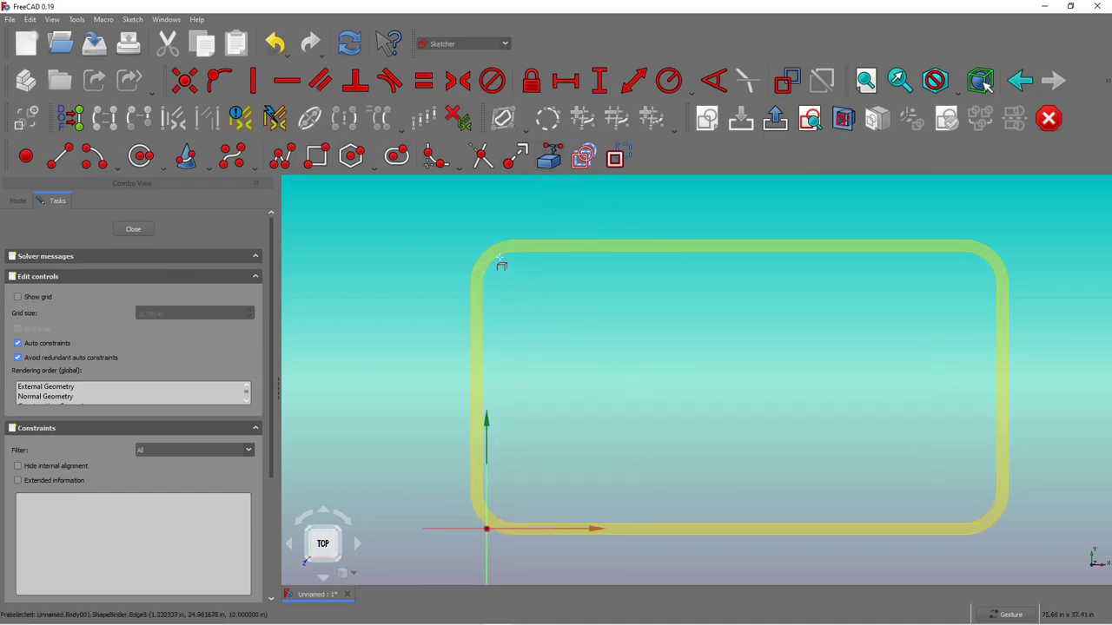
pyautogui.click(494, 259)
pyautogui.click(609, 251)
pyautogui.click(990, 262)
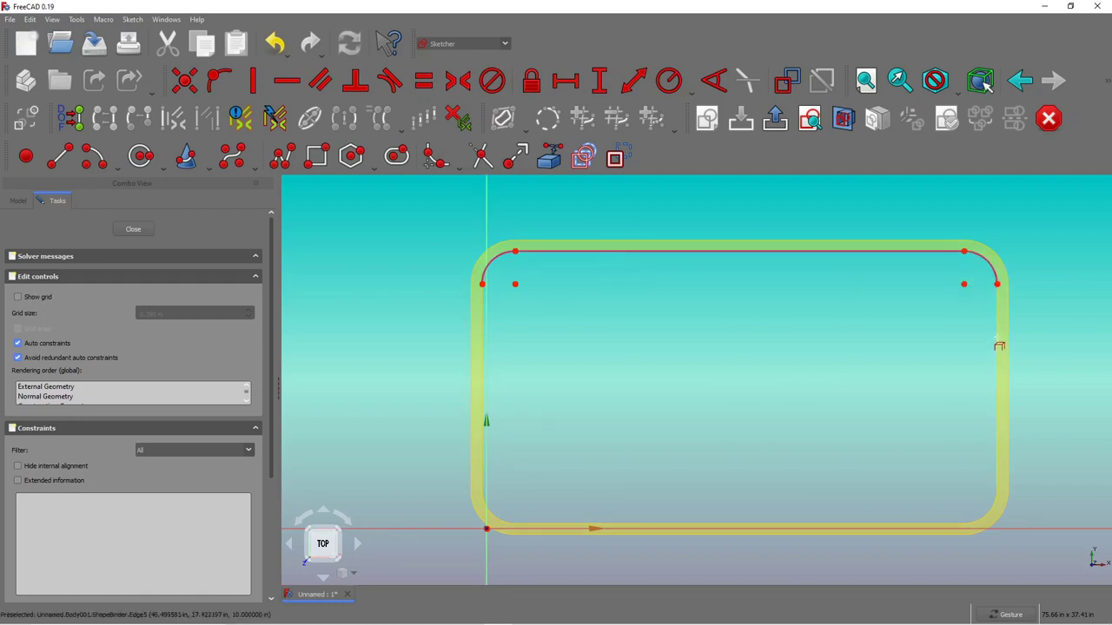
pyautogui.click(996, 340)
pyautogui.click(988, 513)
pyautogui.click(938, 524)
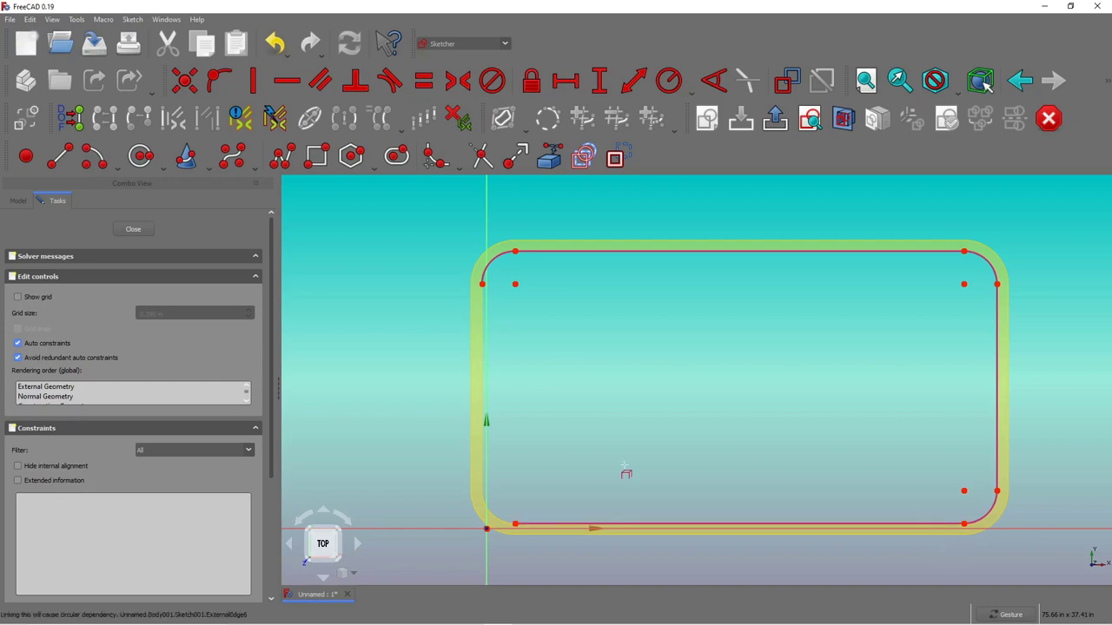
pyautogui.click(491, 514)
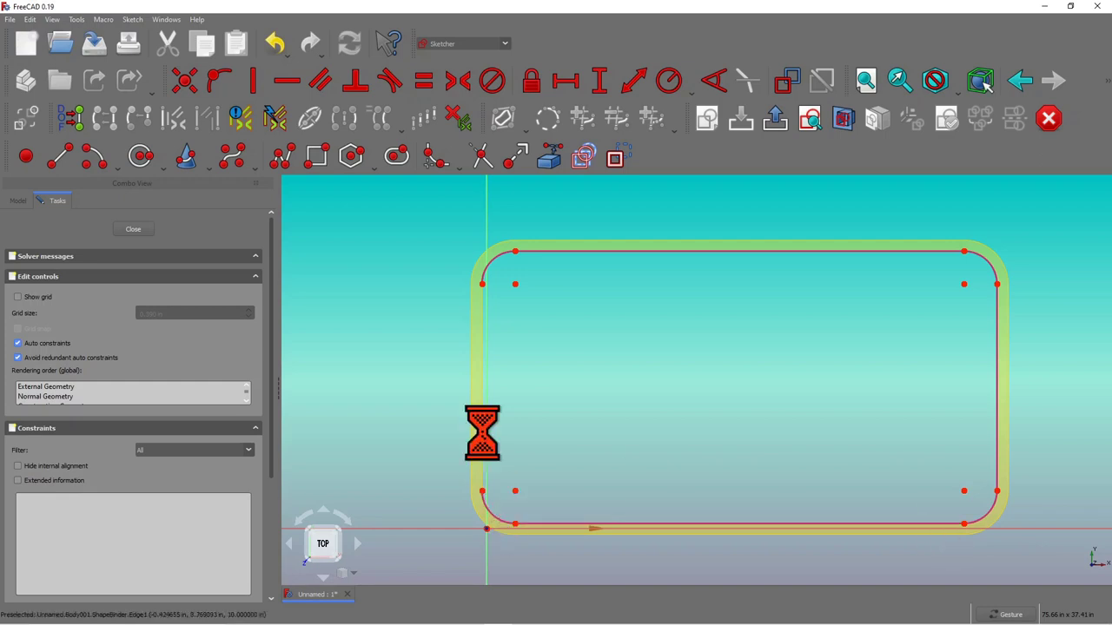
pyautogui.click(483, 436)
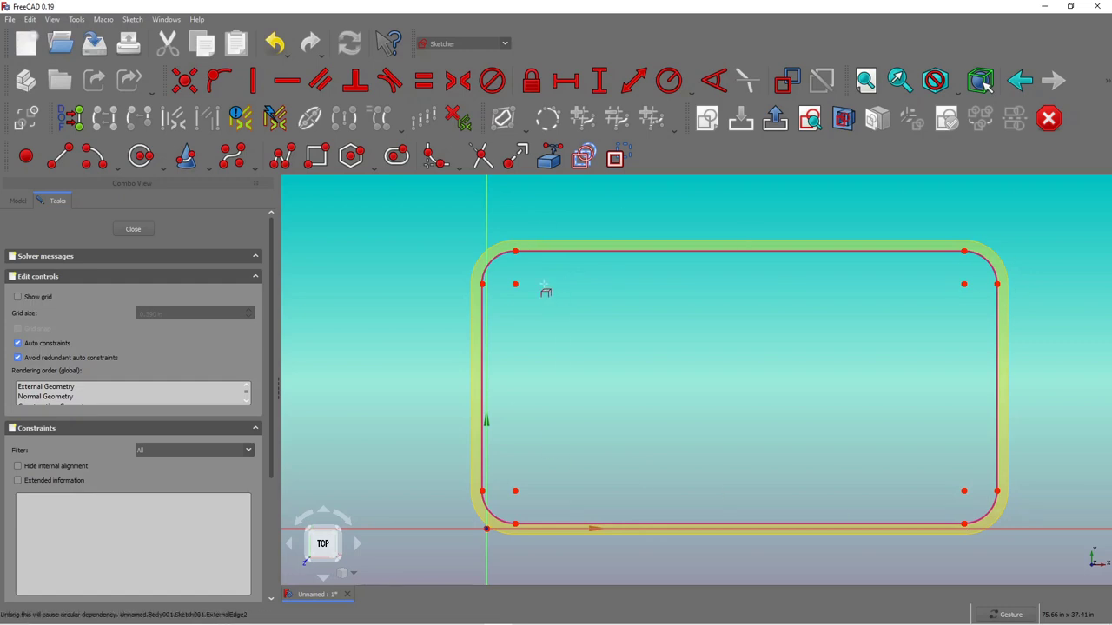
# Step: Place a middle point and make it symmetric between two opposite corner-arc centres
pyautogui.rightClick(659, 187)
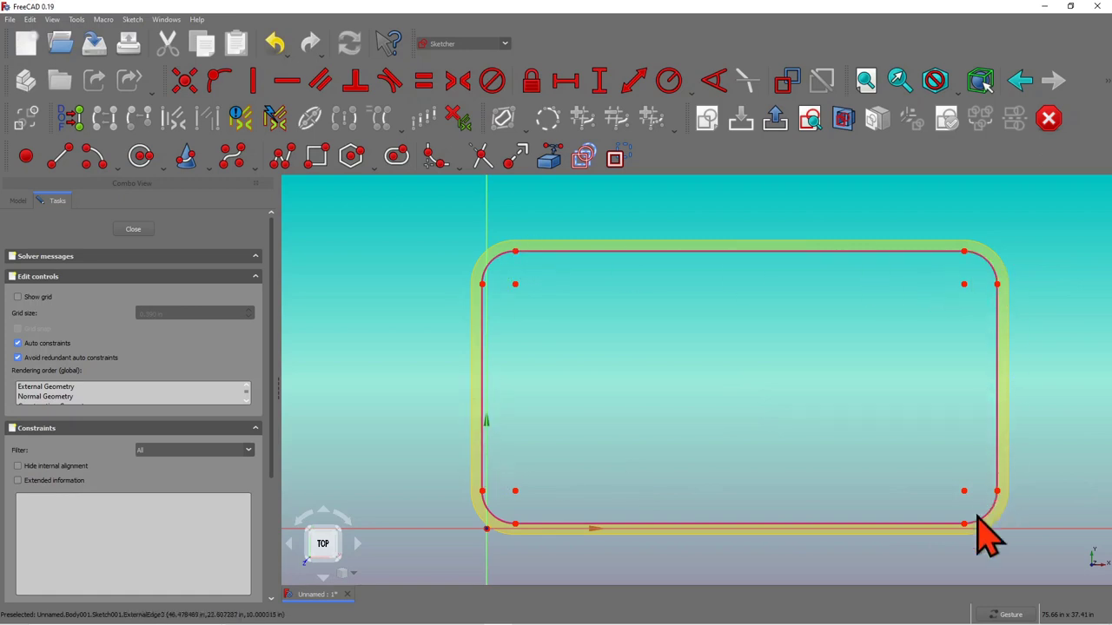
pyautogui.click(26, 158)
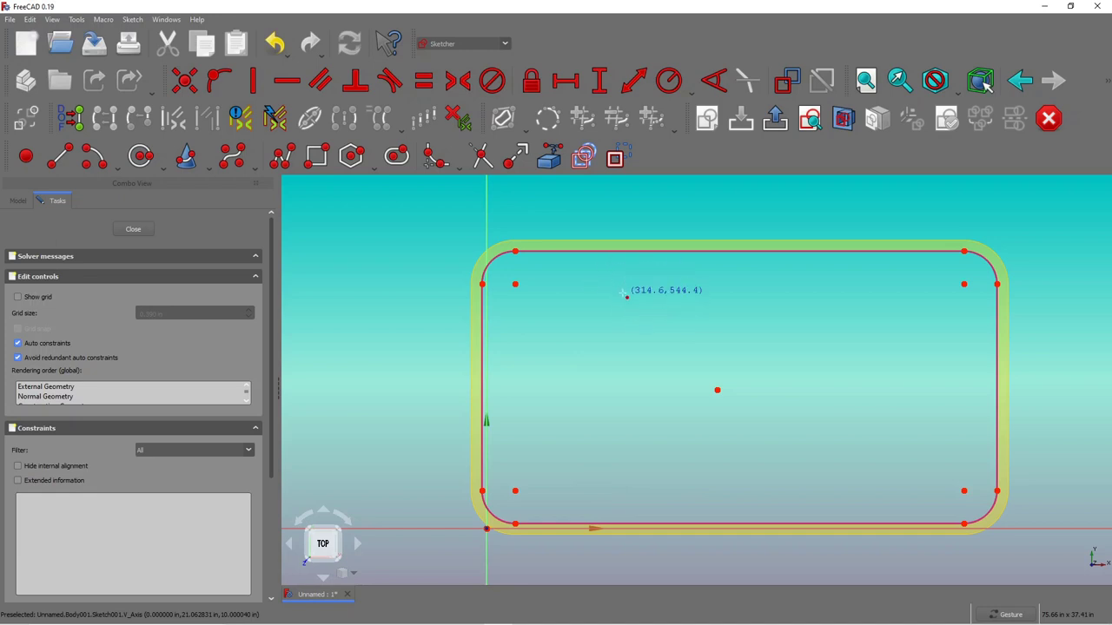
pyautogui.click(458, 83)
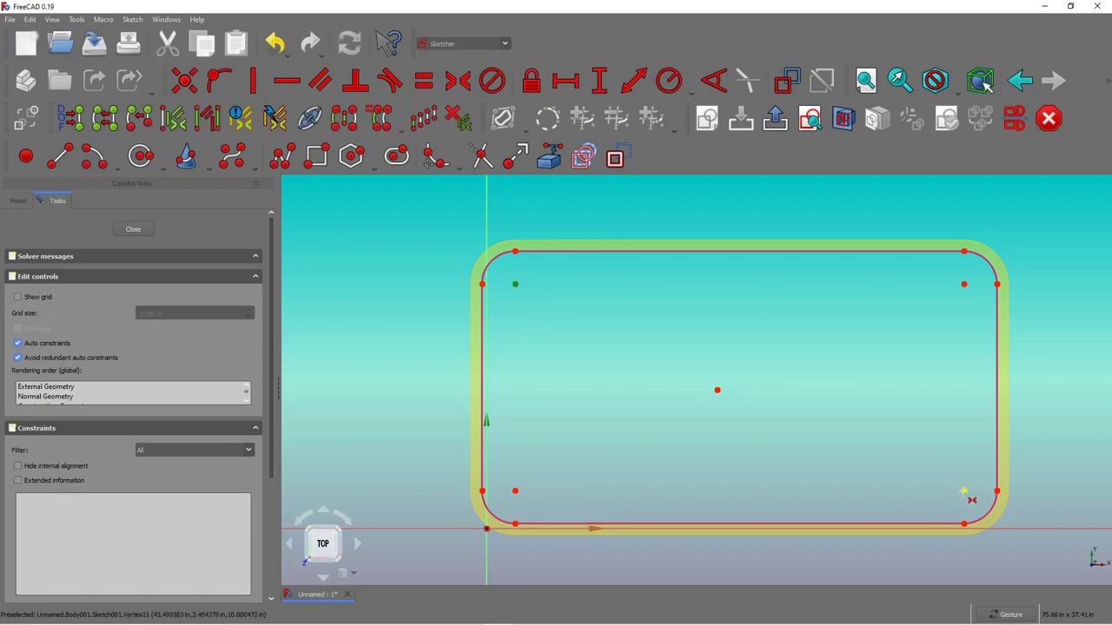
pyautogui.click(717, 391)
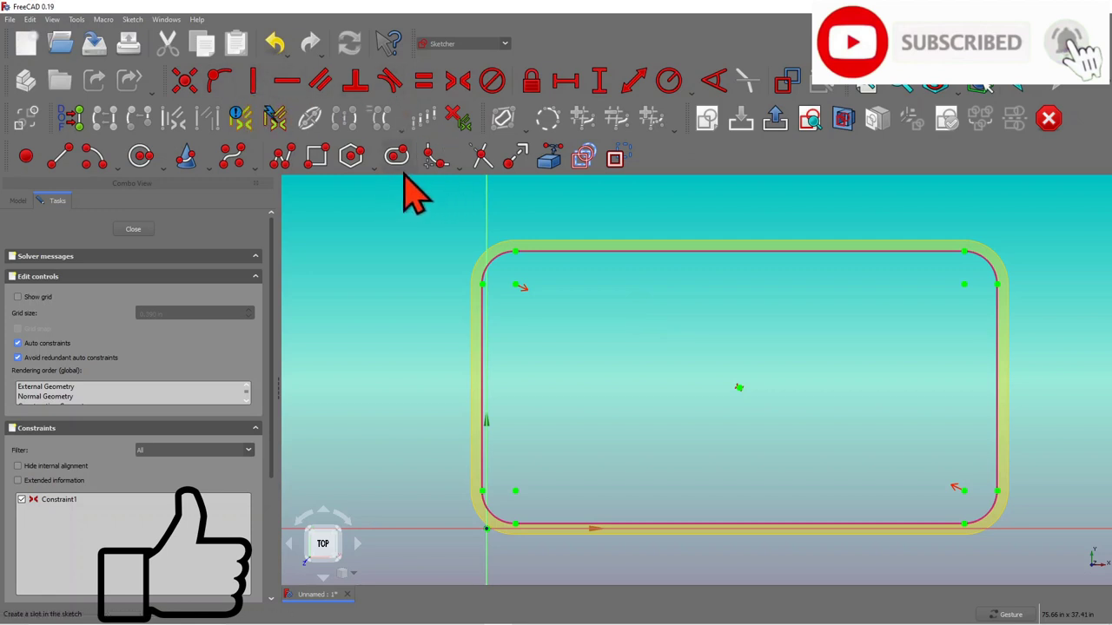
# Step: Draw an inner rectangle just inside the external rim outline
pyautogui.click(317, 155)
pyautogui.click(504, 275)
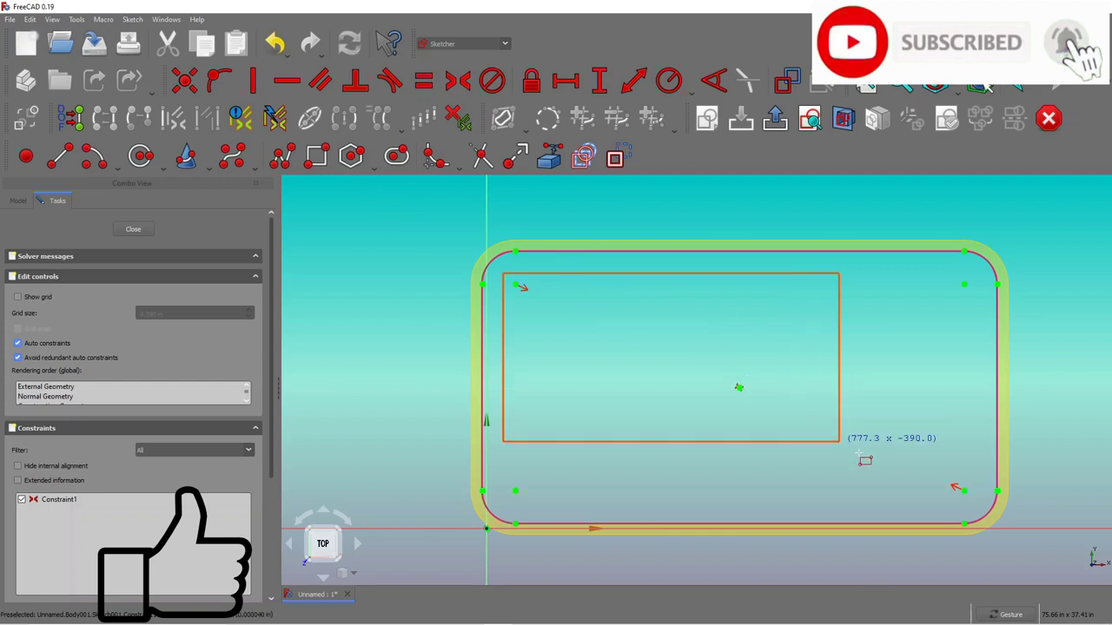
pyautogui.click(980, 509)
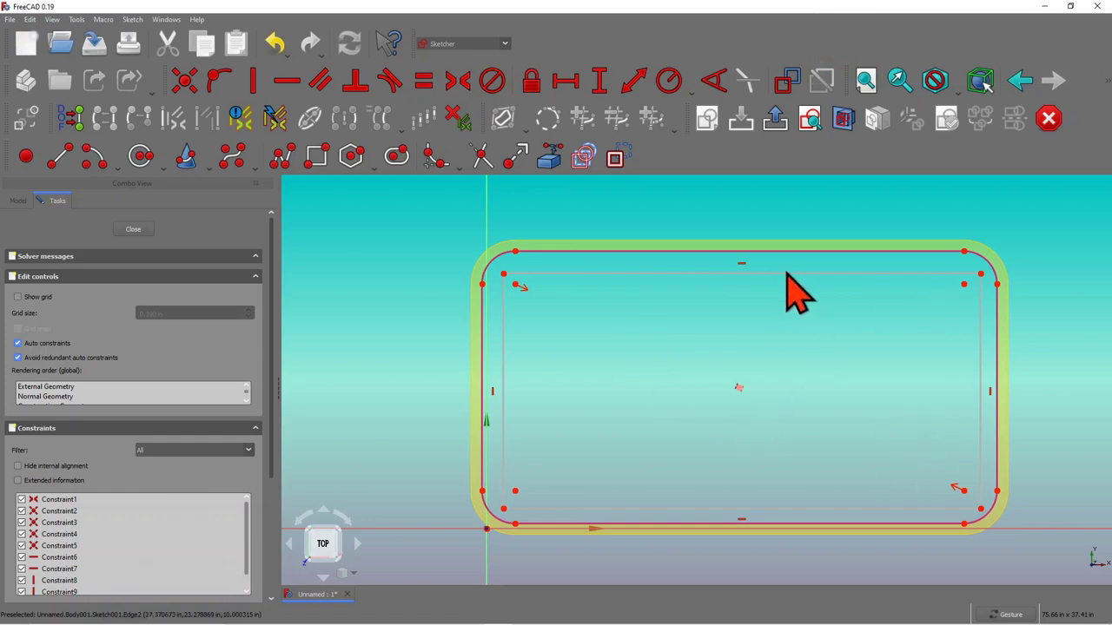
pyautogui.moveTo(786, 276); pyautogui.dragTo(783, 269)
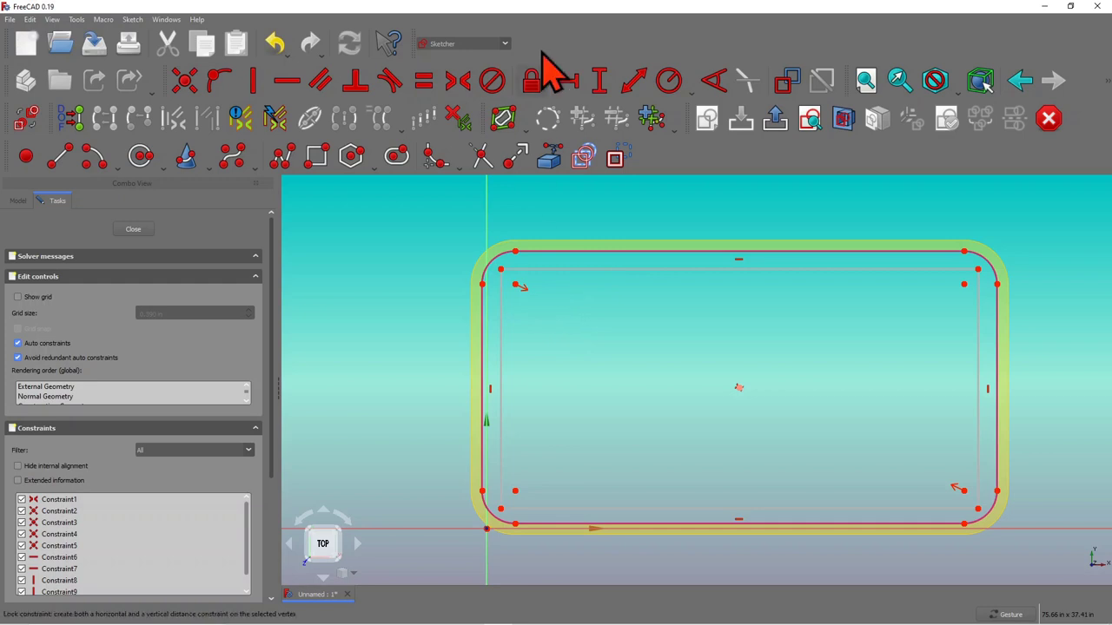
# Step: Fillet all four corners of the inner rectangle
pyautogui.click(429, 165)
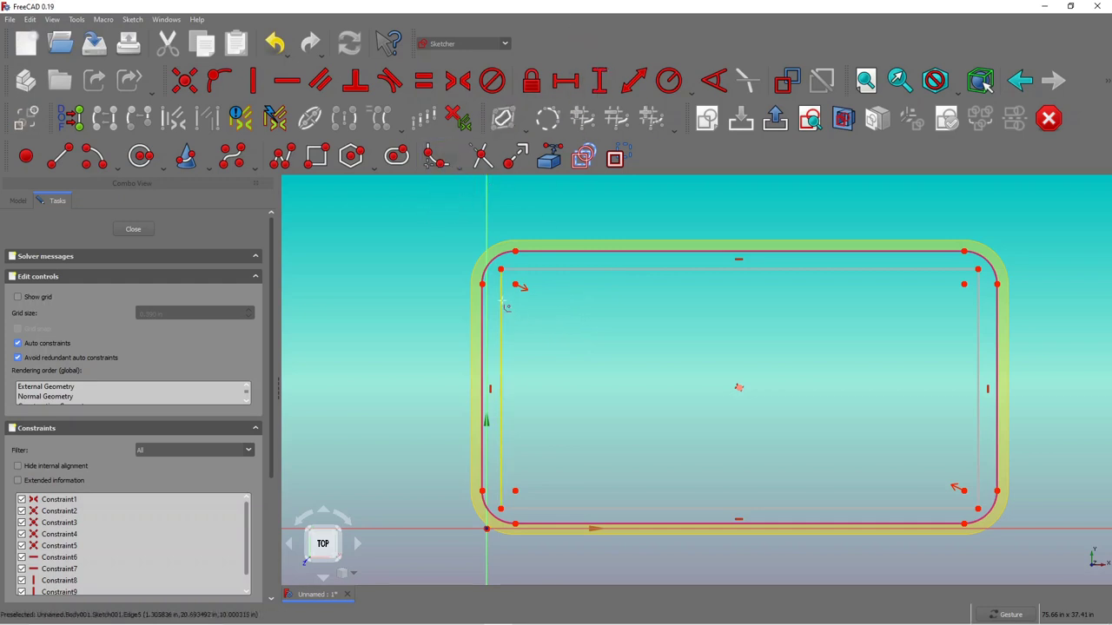
pyautogui.click(502, 302)
pyautogui.click(537, 270)
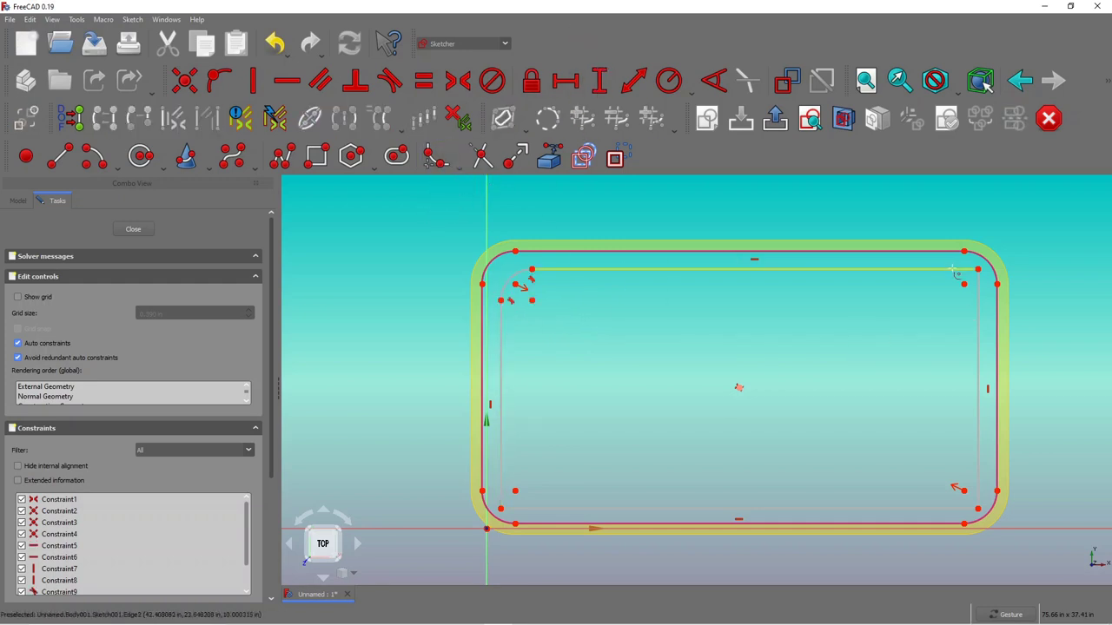
pyautogui.click(956, 270)
pyautogui.click(979, 310)
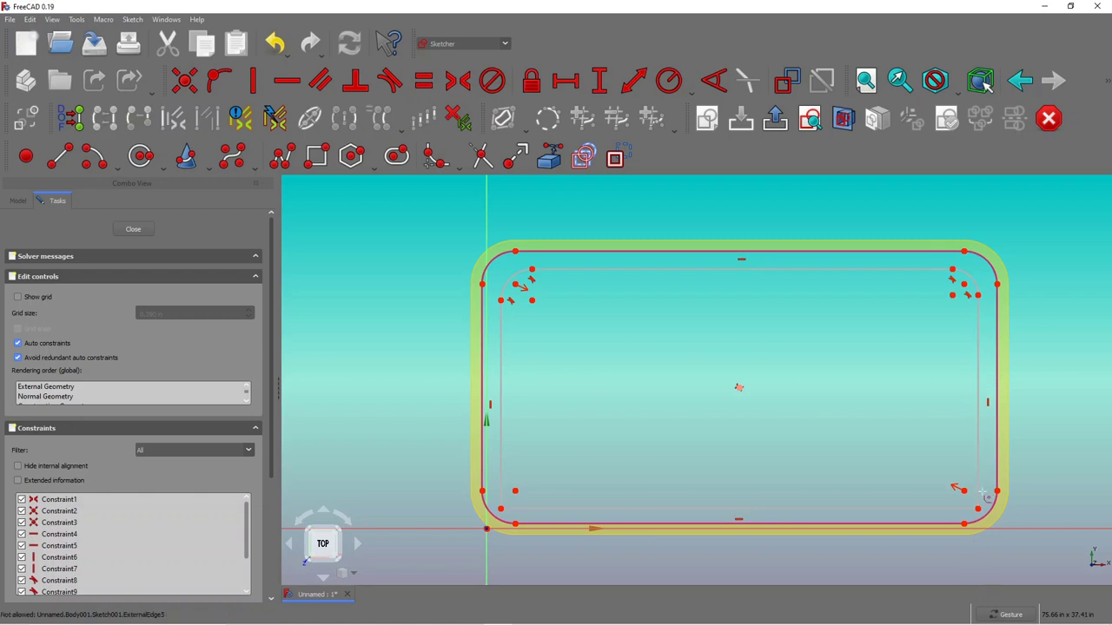
pyautogui.click(955, 510)
pyautogui.click(955, 511)
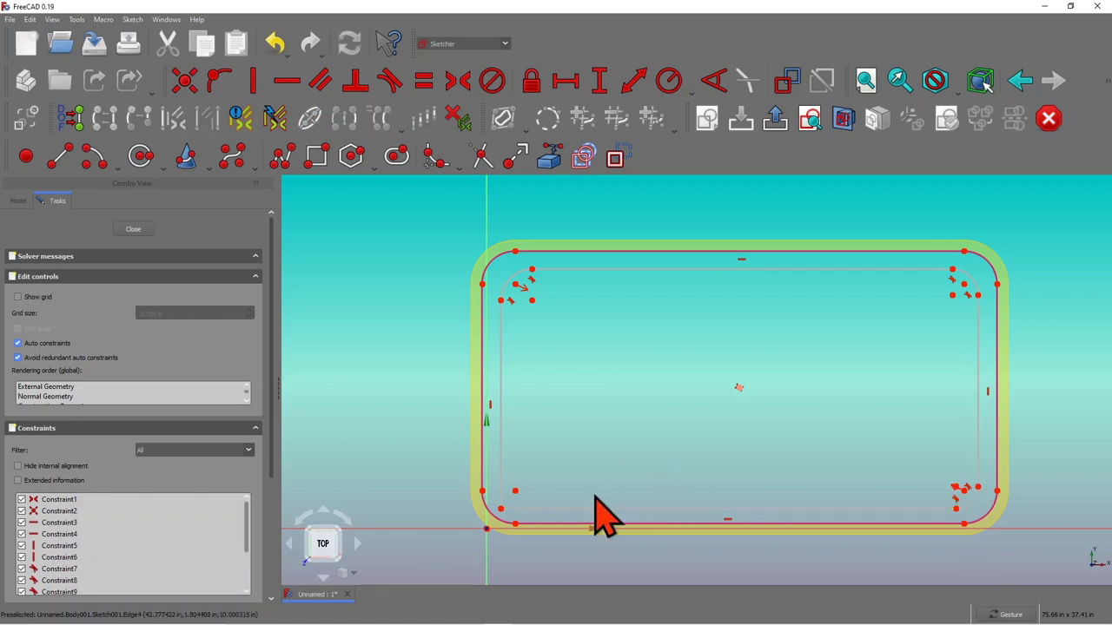
pyautogui.click(542, 508)
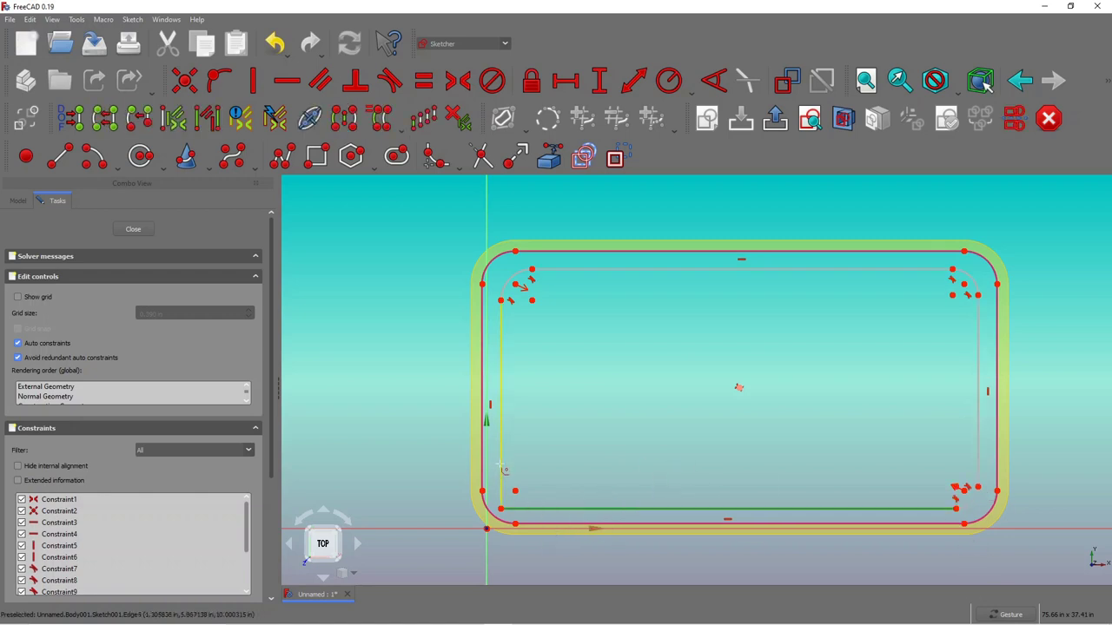
pyautogui.click(500, 467)
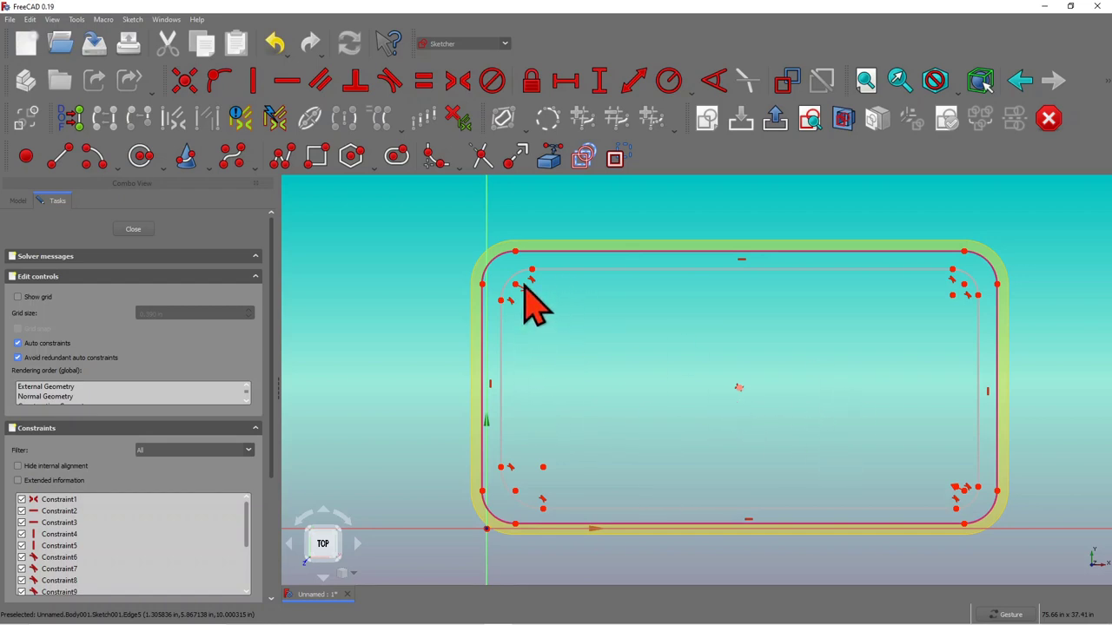
pyautogui.click(528, 308)
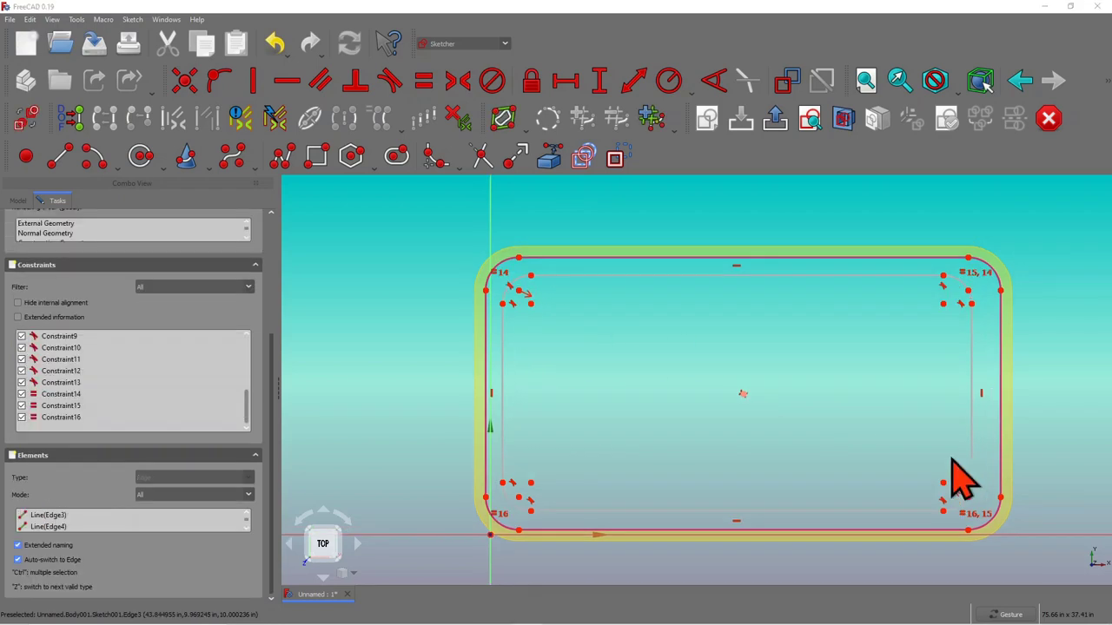
pyautogui.click(903, 511)
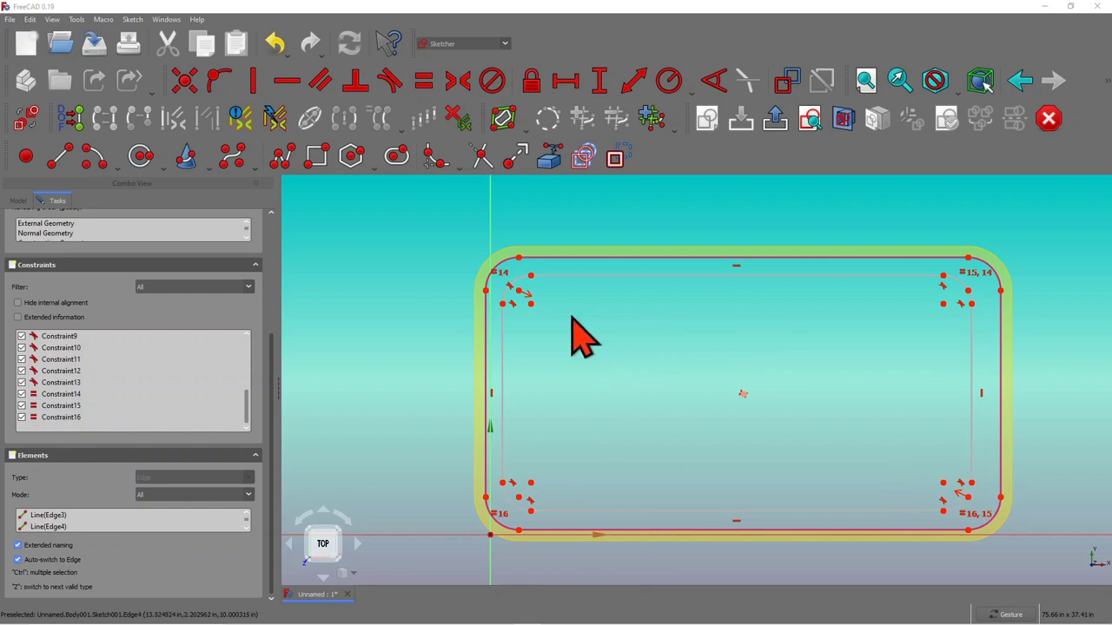
pyautogui.click(526, 298)
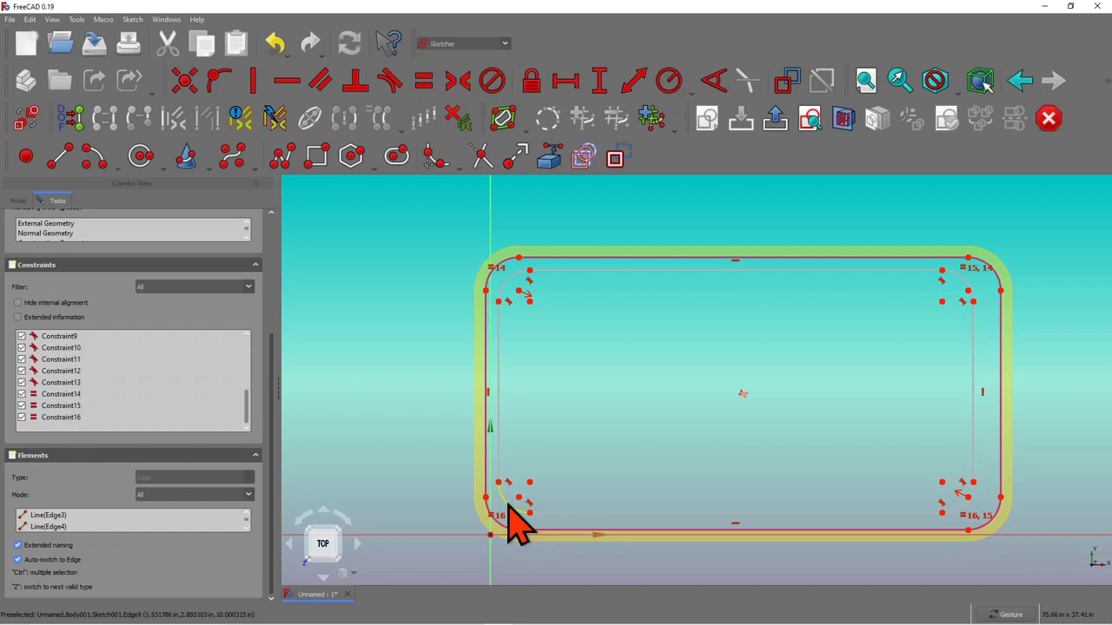
pyautogui.scroll(-2, 911, 442)
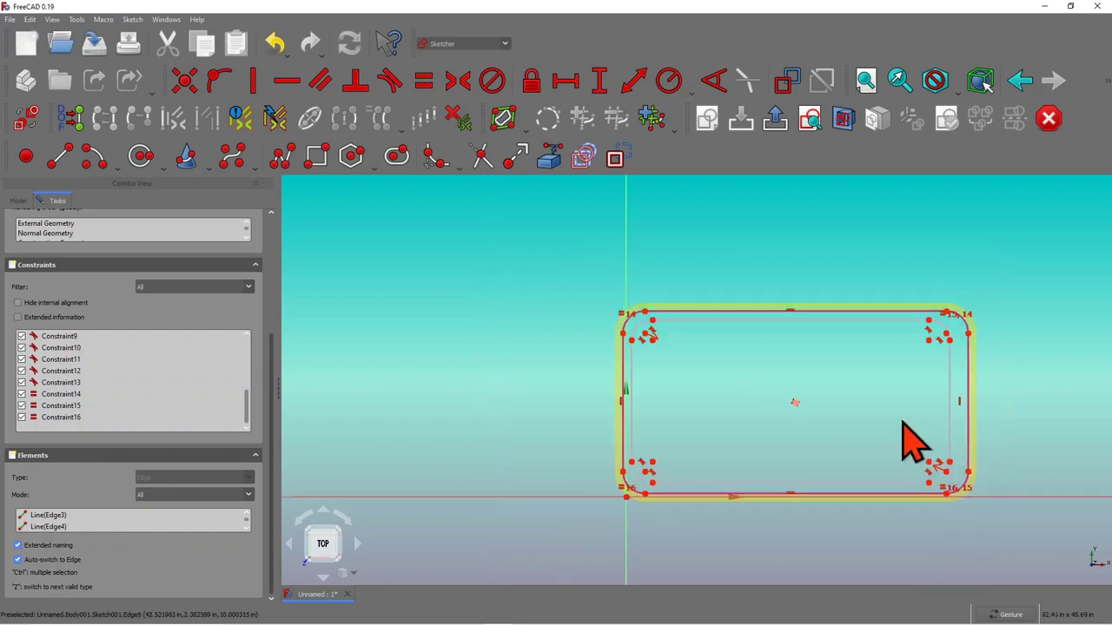
pyautogui.scroll(3, 912, 460)
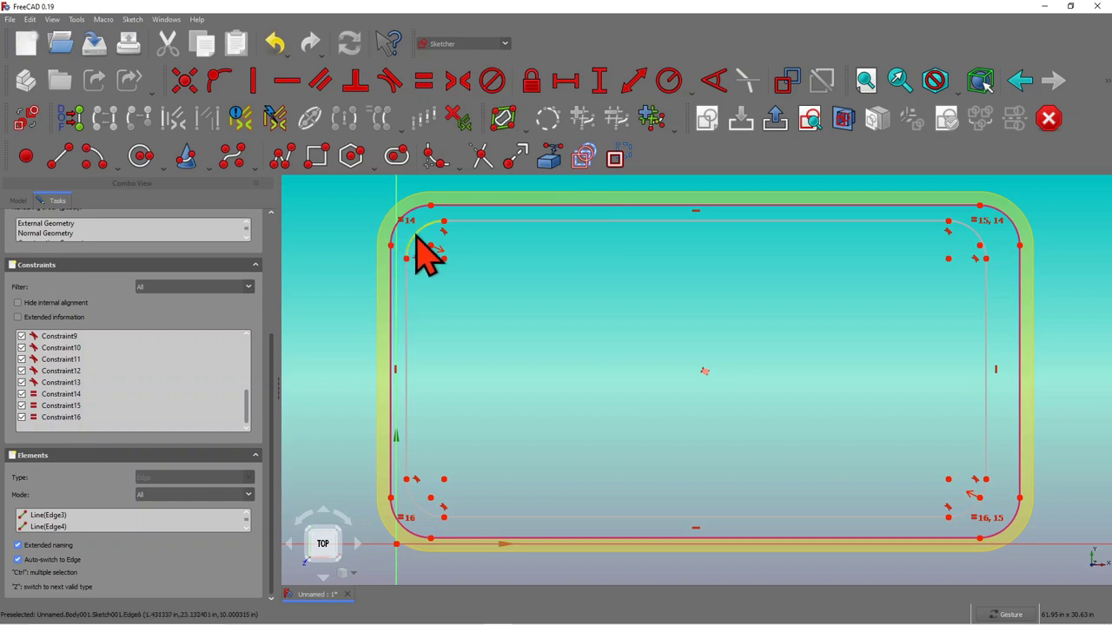
# Step: Make the four corner arcs equal and set their radius to 3 in
pyautogui.click(418, 236)
pyautogui.click(977, 241)
pyautogui.click(974, 511)
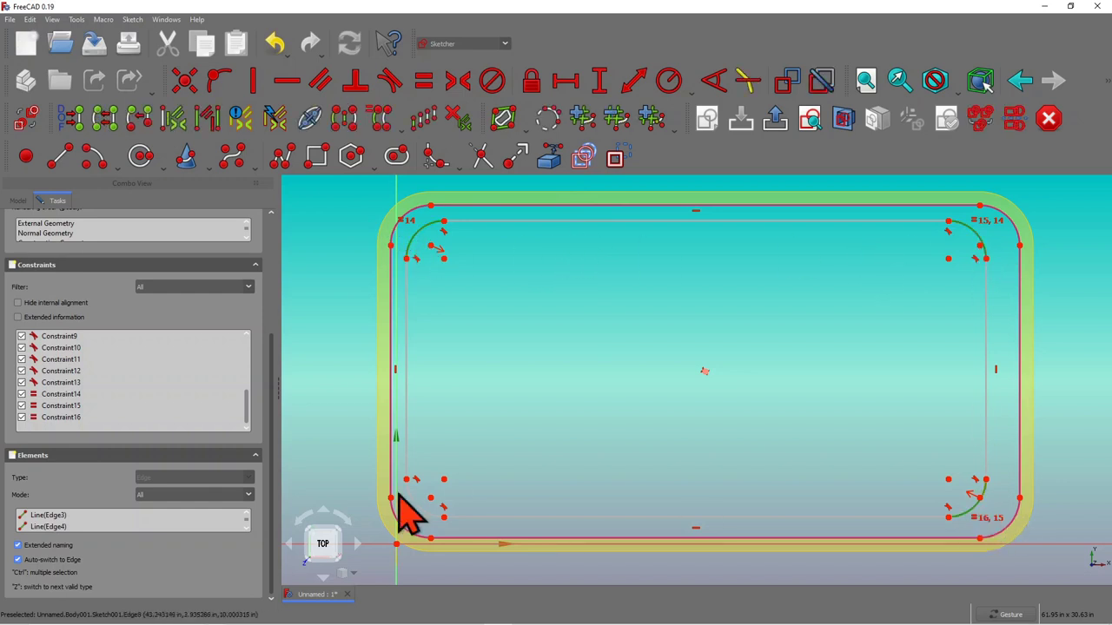
pyautogui.click(422, 498)
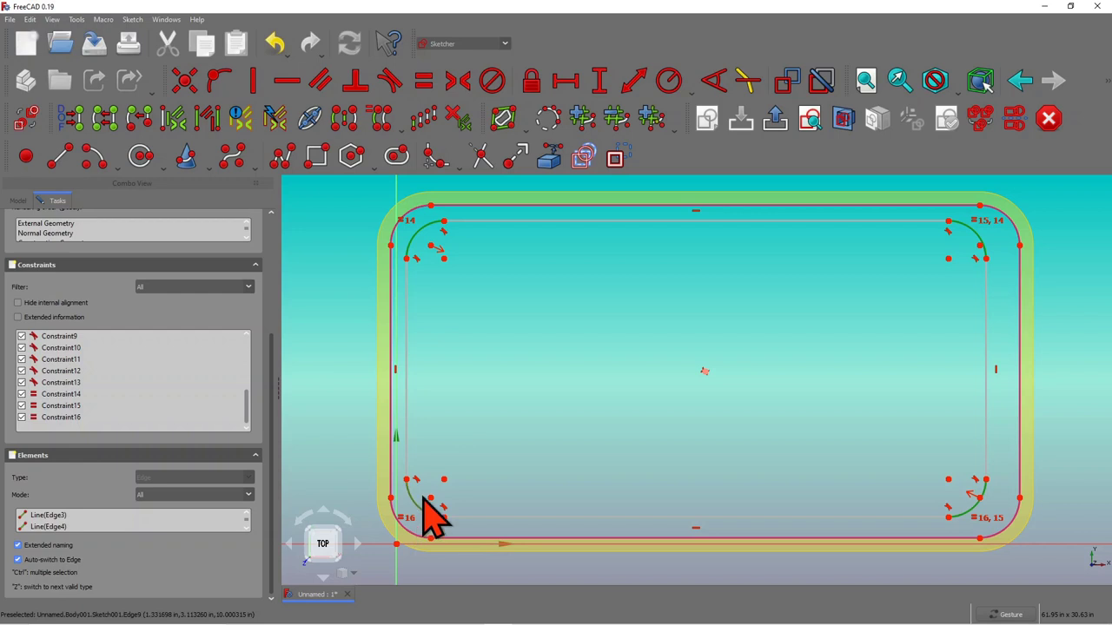
pyautogui.click(423, 81)
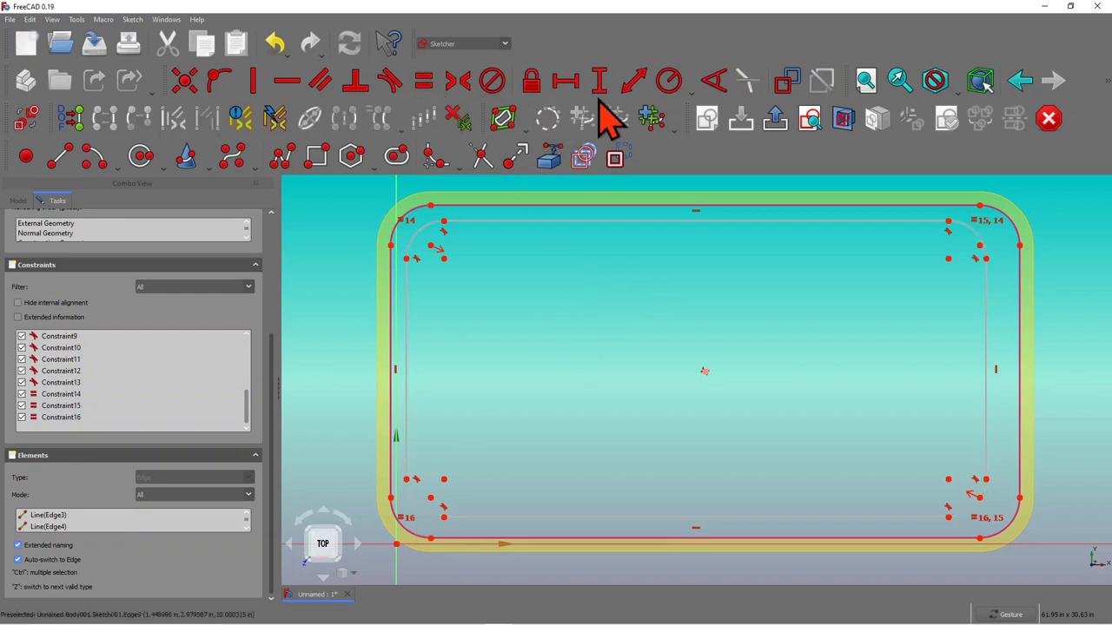
pyautogui.click(674, 83)
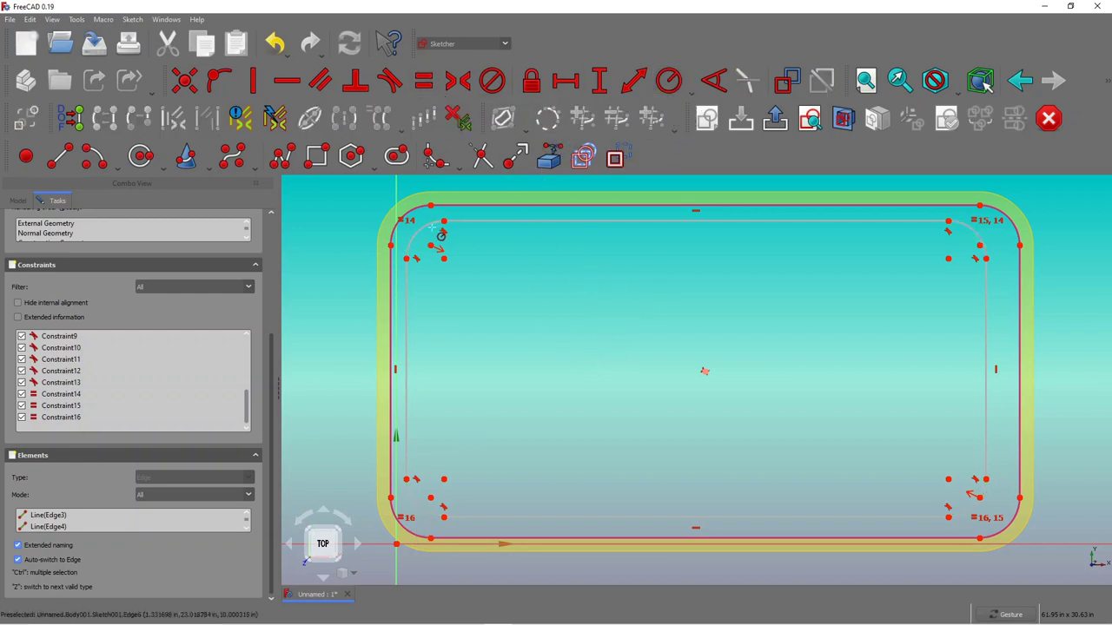
pyautogui.click(438, 234)
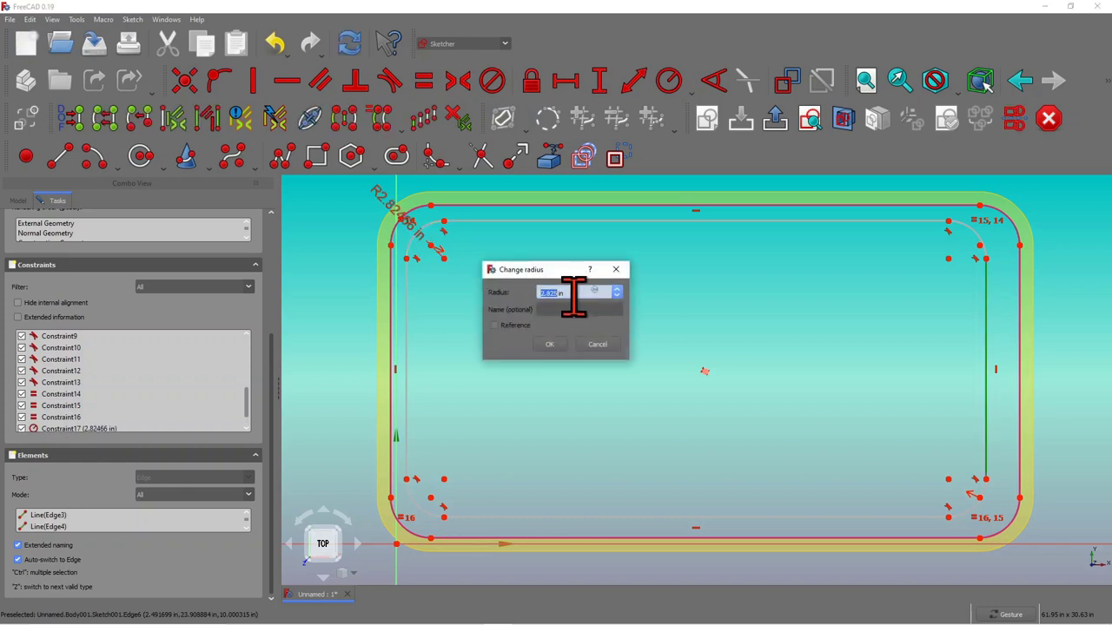
pyautogui.write('3')
pyautogui.press('Return')
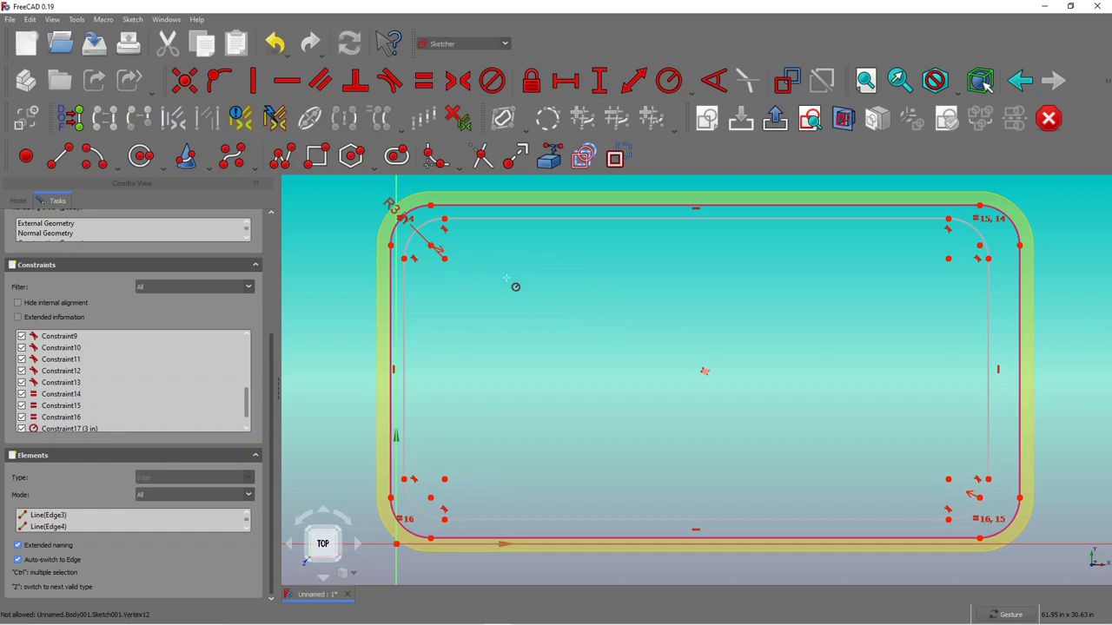
# Step: Add a centre point and make opposite corner-arc endpoints symmetric about it
pyautogui.click(26, 155)
pyautogui.click(654, 339)
pyautogui.rightClick(539, 271)
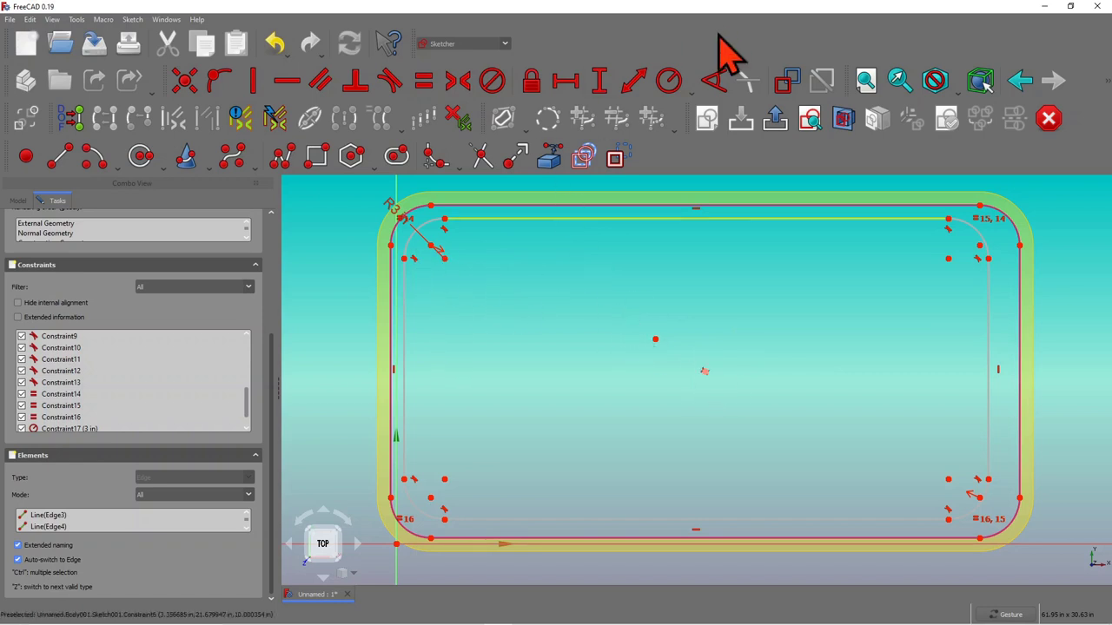
pyautogui.click(460, 80)
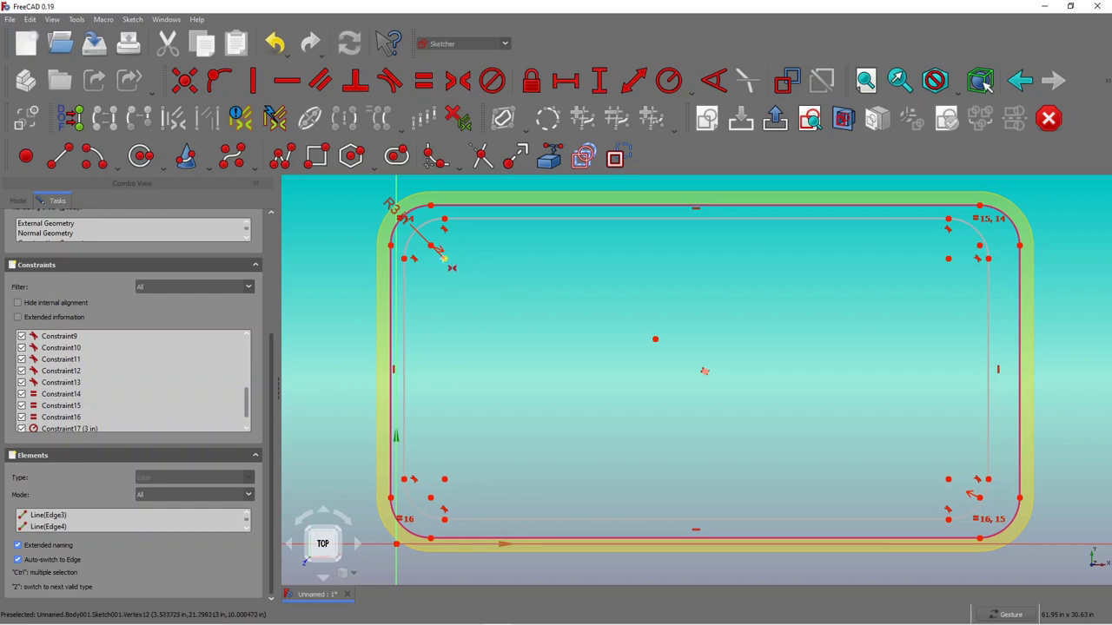
pyautogui.click(443, 257)
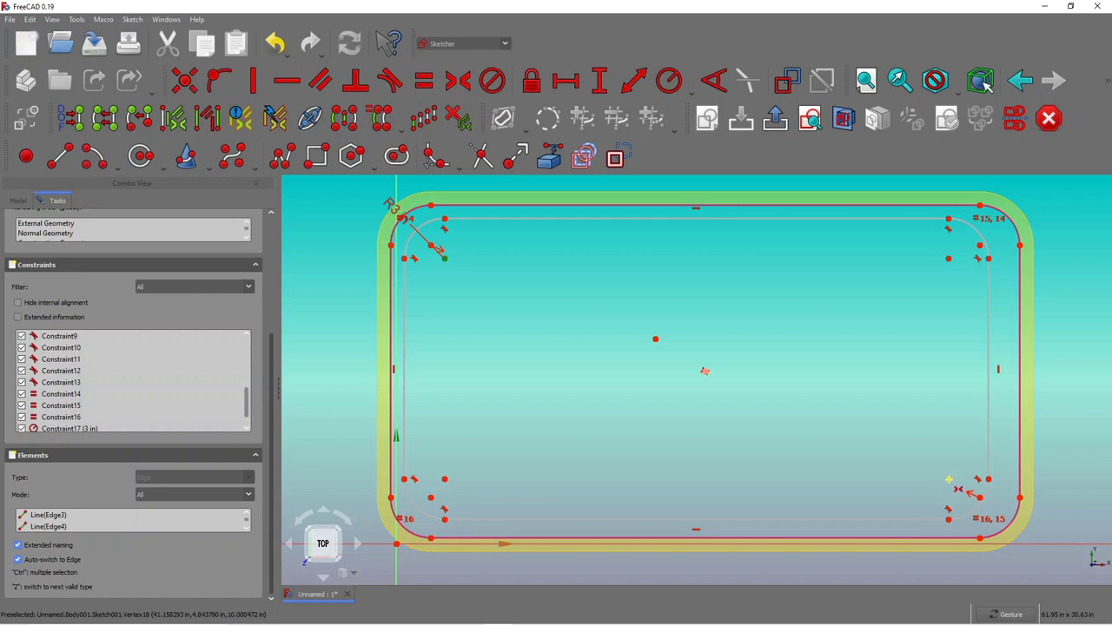
pyautogui.click(949, 479)
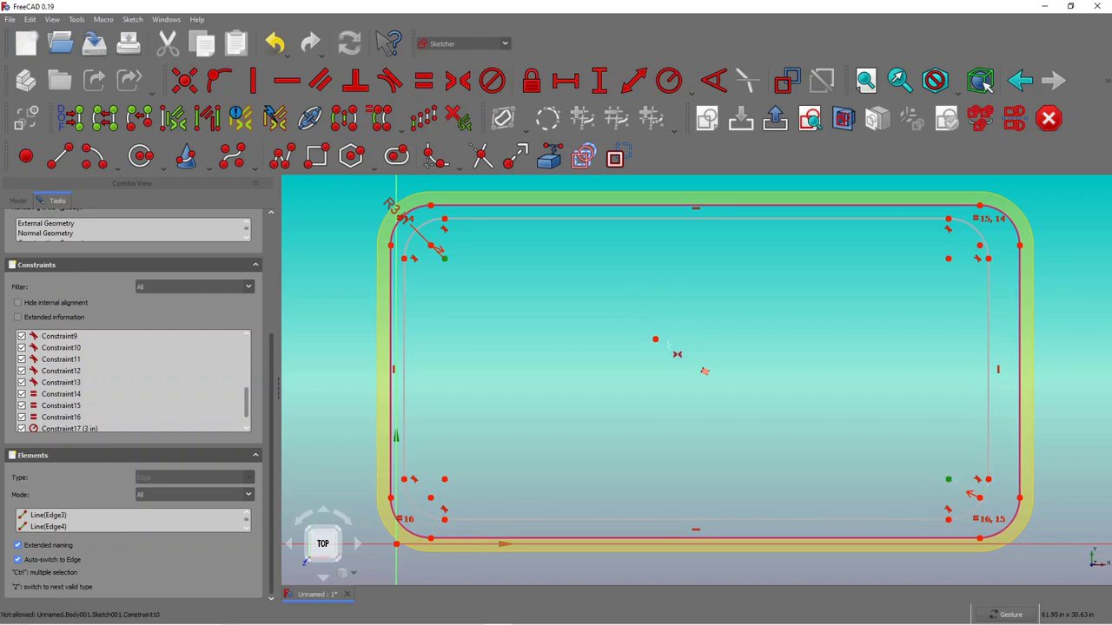
pyautogui.click(772, 371)
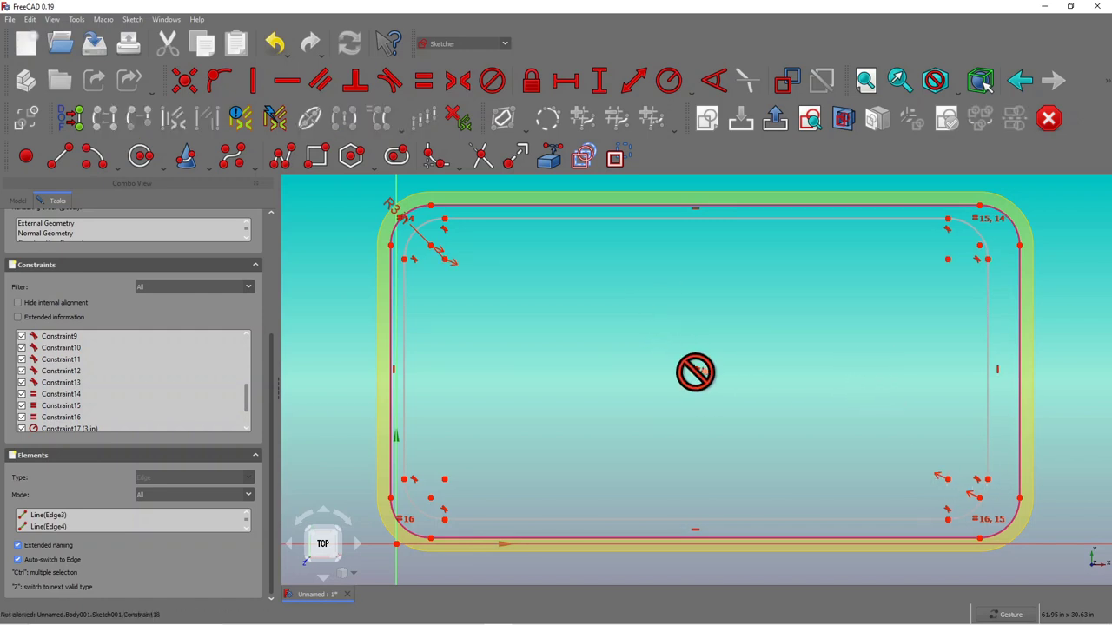
pyautogui.scroll(-2, 746, 352)
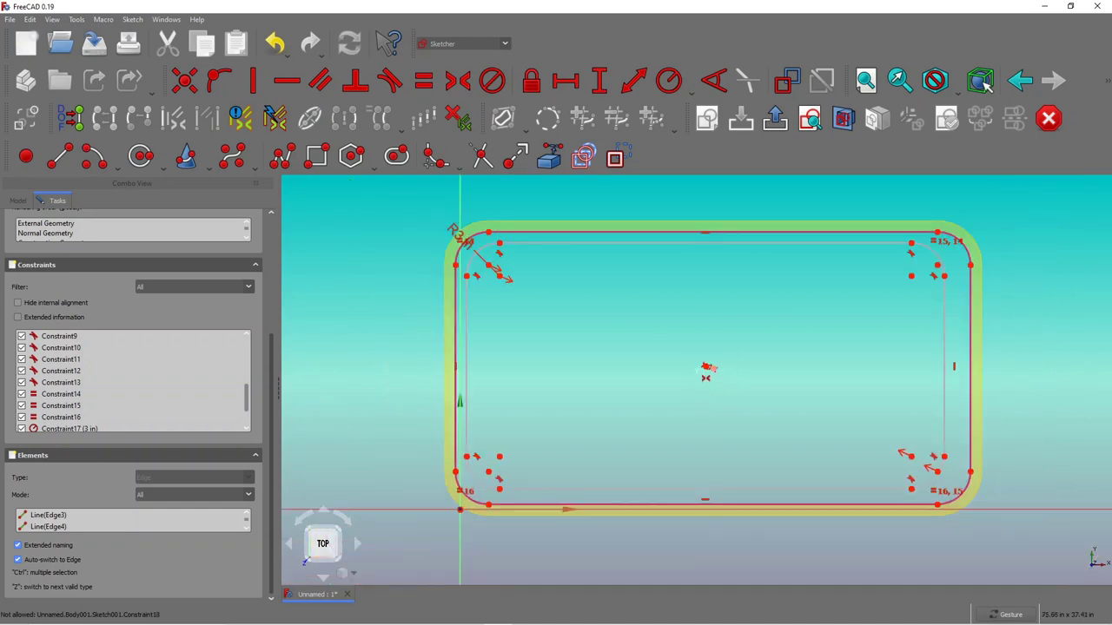
pyautogui.scroll(1, 700, 366)
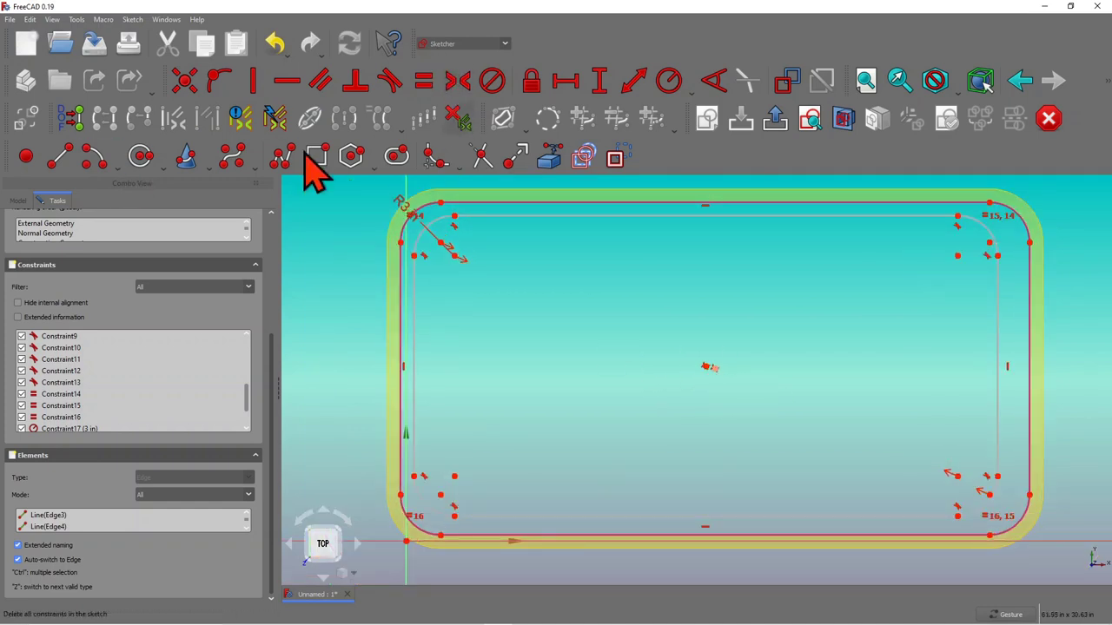
# Step: Make the new point coincident with the sketch's centre mark
pyautogui.click(186, 83)
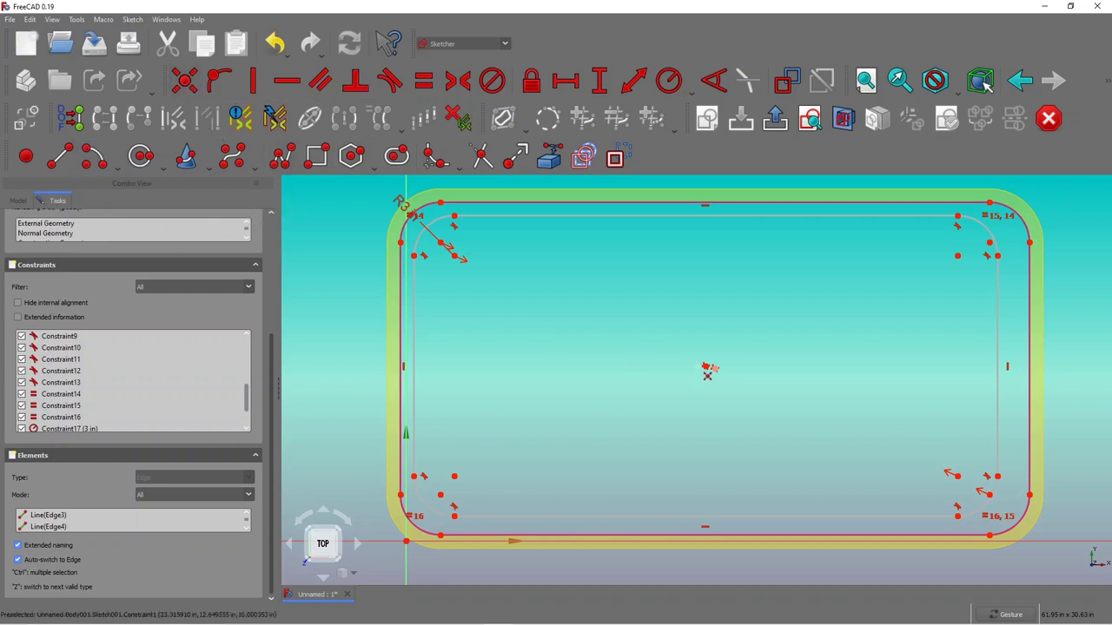
pyautogui.click(707, 368)
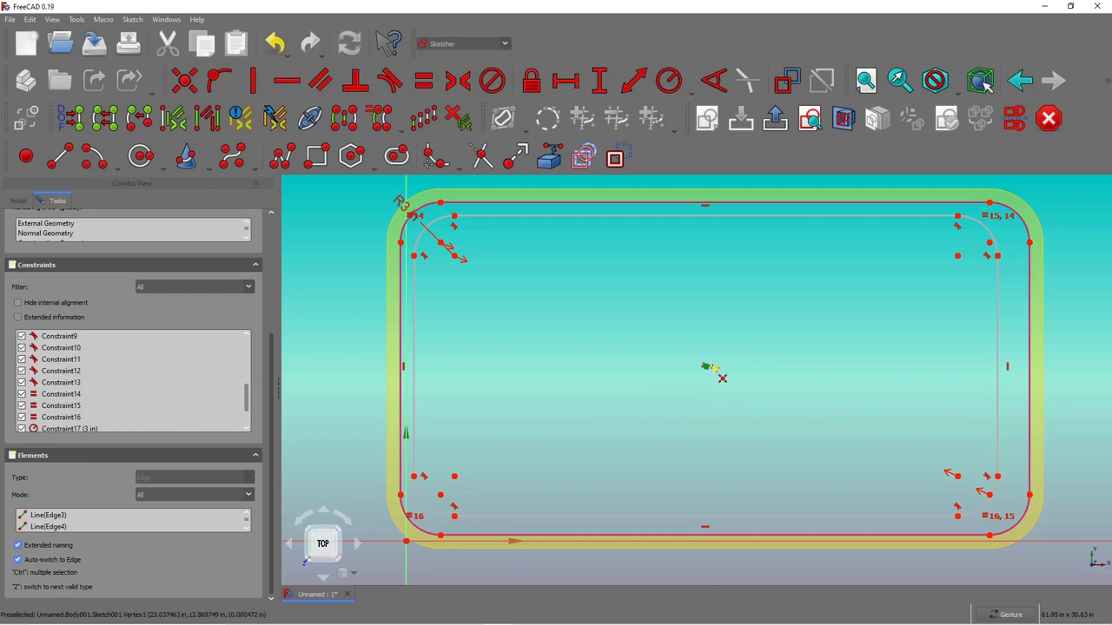
pyautogui.click(722, 378)
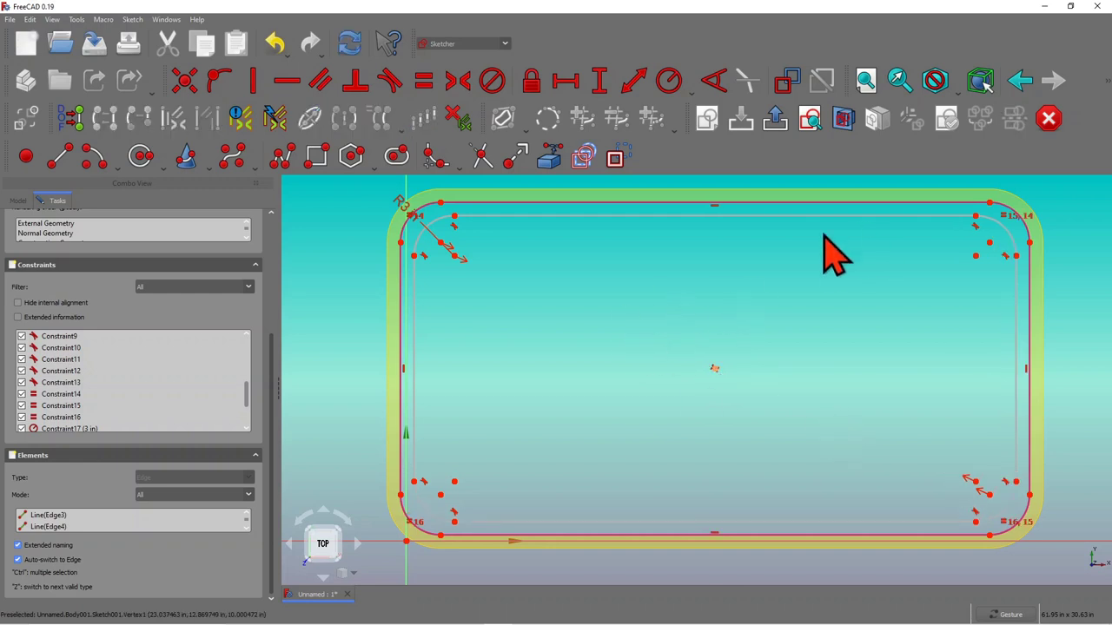
pyautogui.scroll(-1, 638, 276)
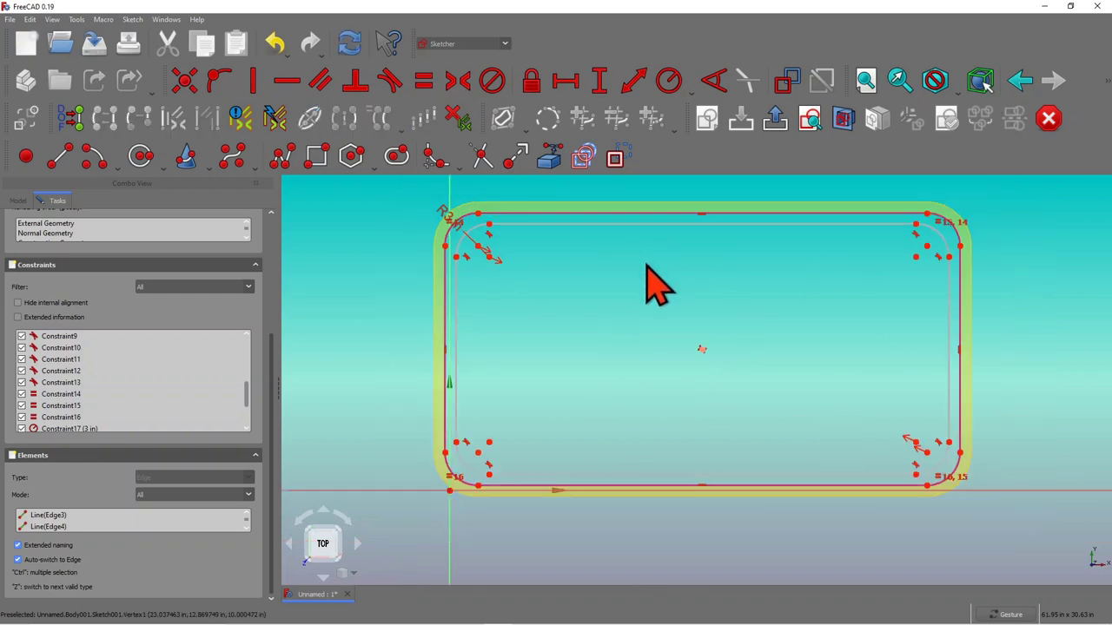
pyautogui.scroll(-1, 647, 287)
pyautogui.scroll(2, 491, 217)
pyautogui.scroll(-1, 573, 283)
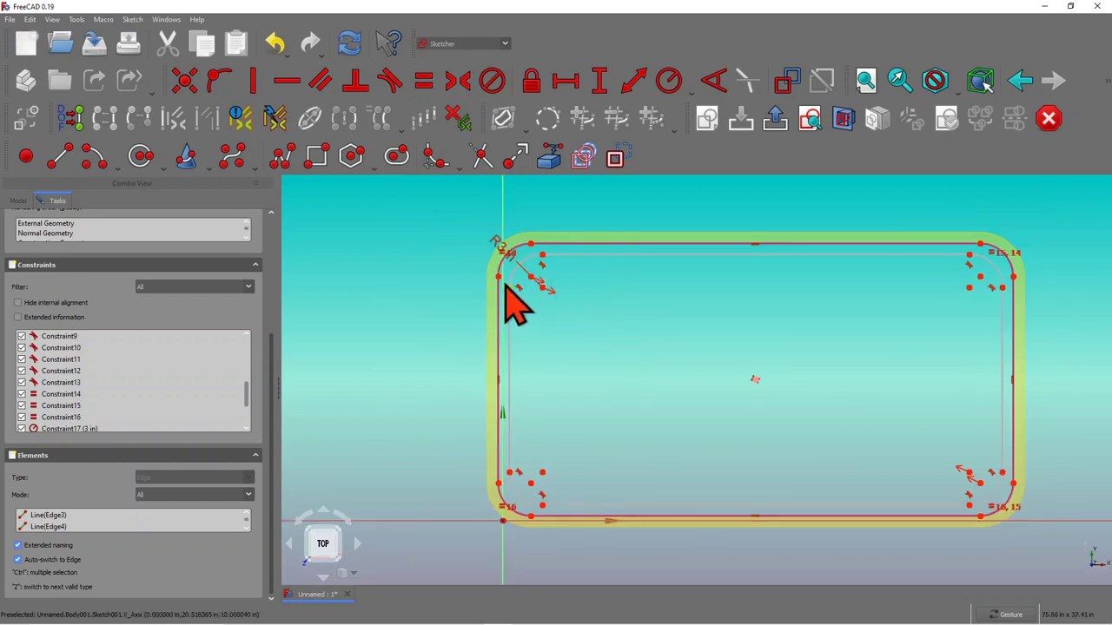
# Step: Constrain the inner top-left corner 0.5 in horizontally and vertically from the rim
pyautogui.click(565, 82)
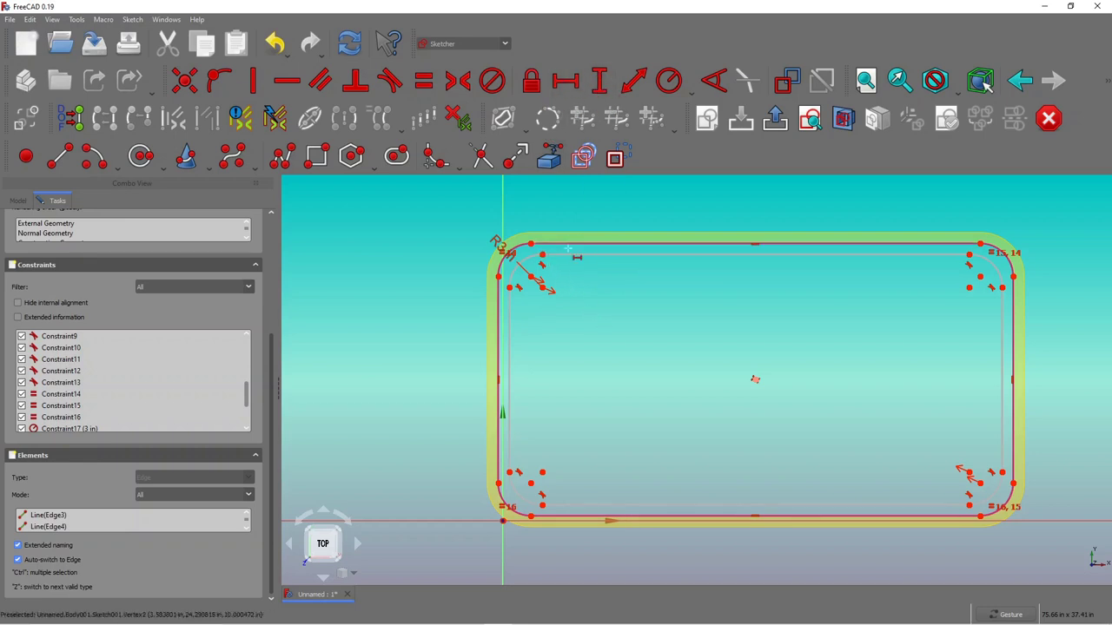
pyautogui.click(510, 287)
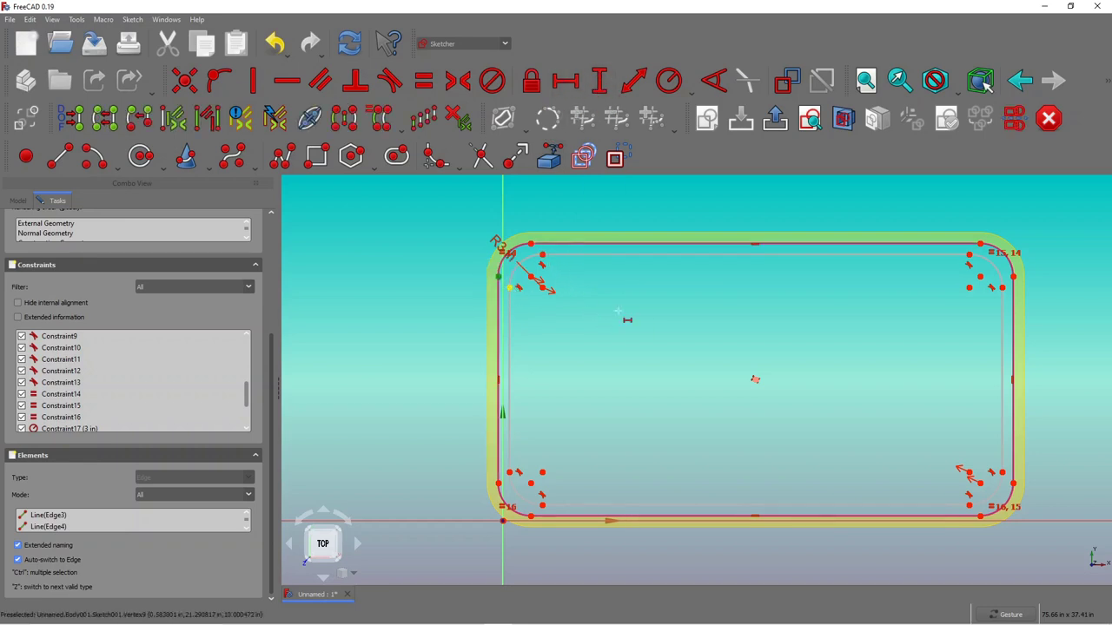
pyautogui.press('l')
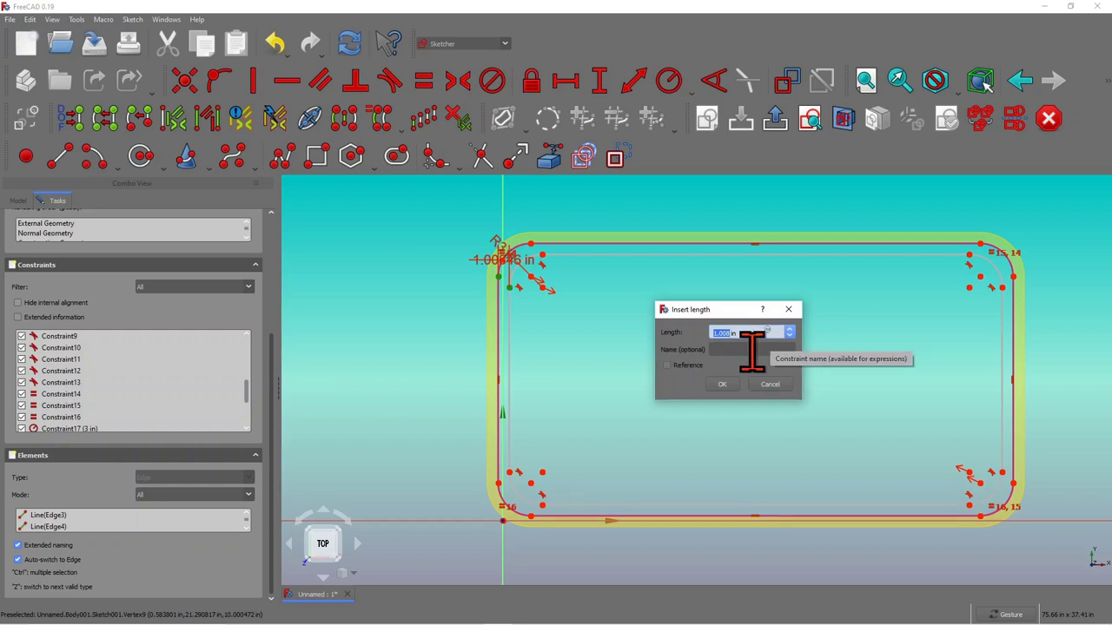
pyautogui.click(721, 385)
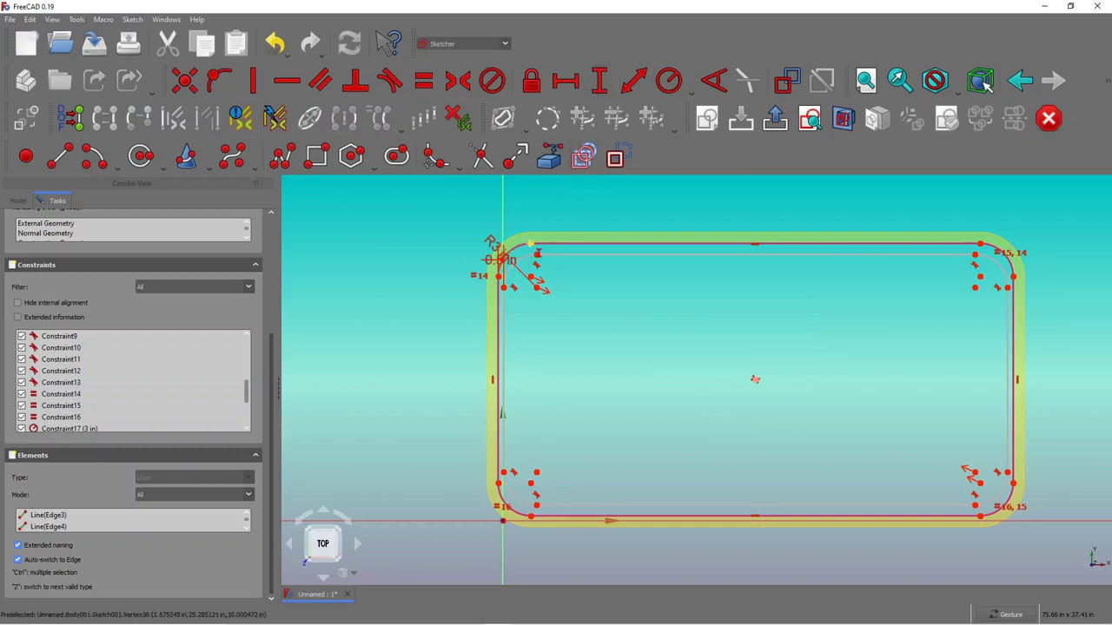
pyautogui.click(530, 245)
pyautogui.press('i')
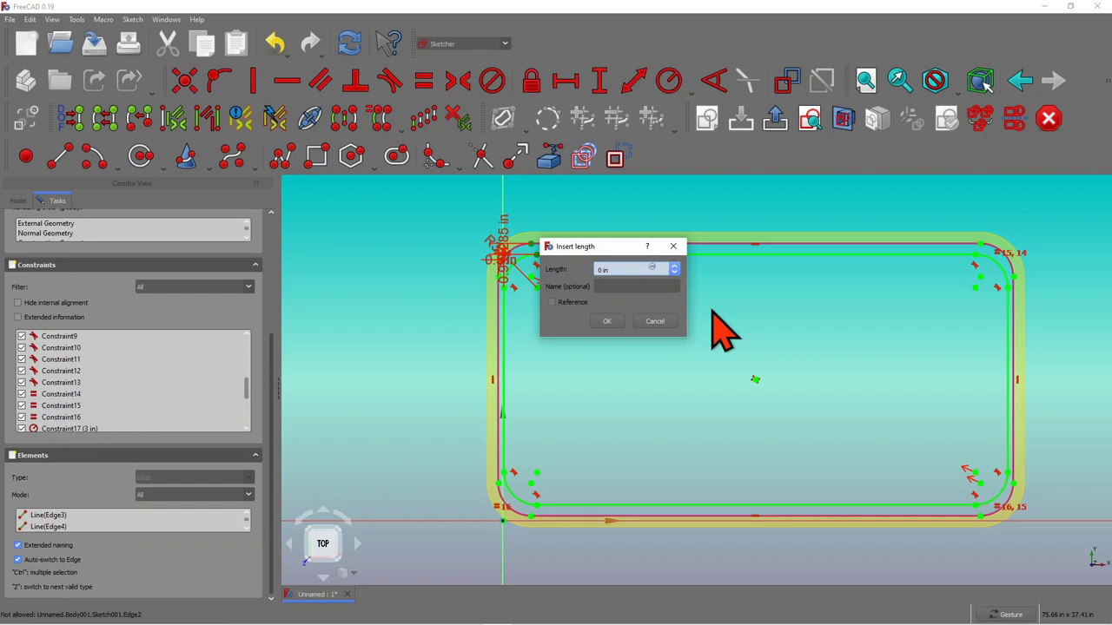
pyautogui.click(607, 323)
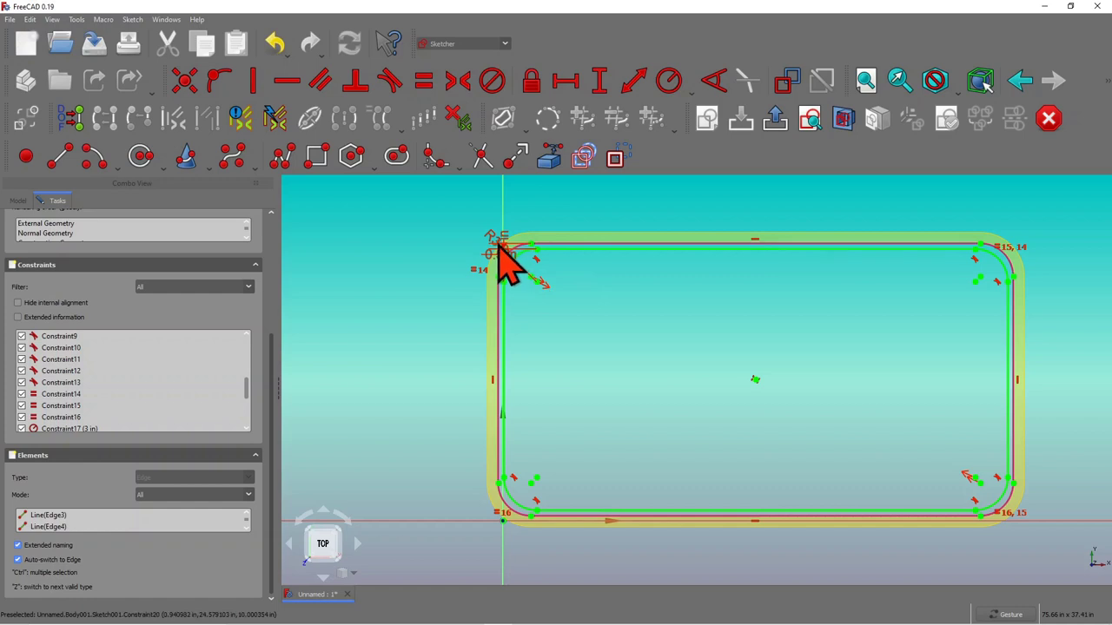
# Step: Drag the crowded R3 in and 0.5 in labels apart for readability
pyautogui.moveTo(486, 244); pyautogui.dragTo(606, 211)
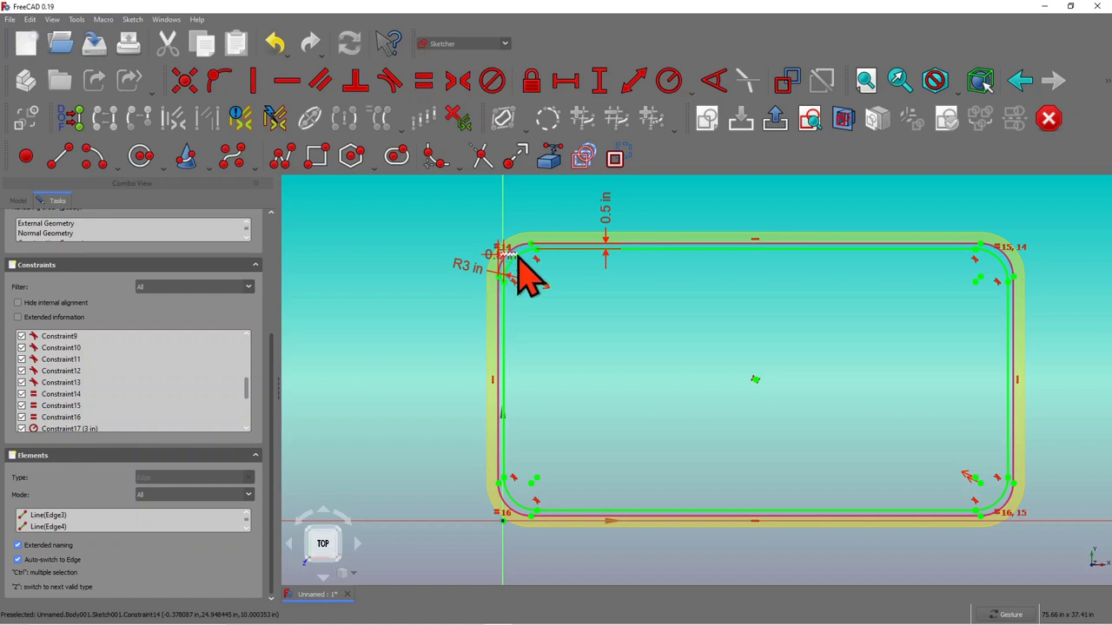
pyautogui.moveTo(504, 252); pyautogui.dragTo(567, 357)
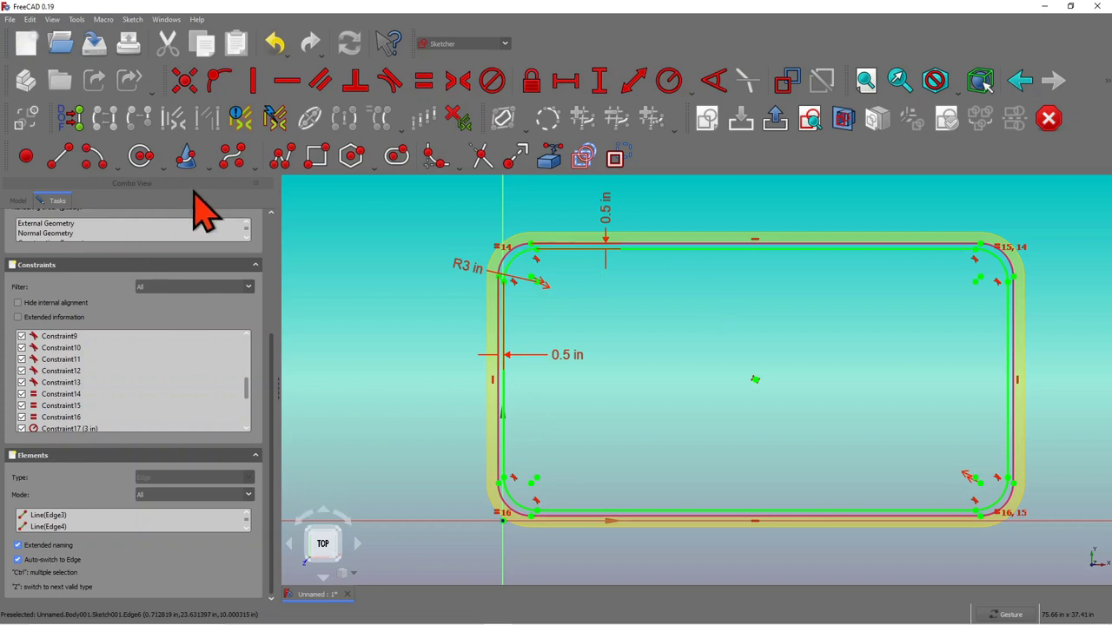
pyautogui.scroll(5, 201, 237)
# Step: Close the lid sketch and pad it reversed, downward, as Pad002
pyautogui.click(133, 230)
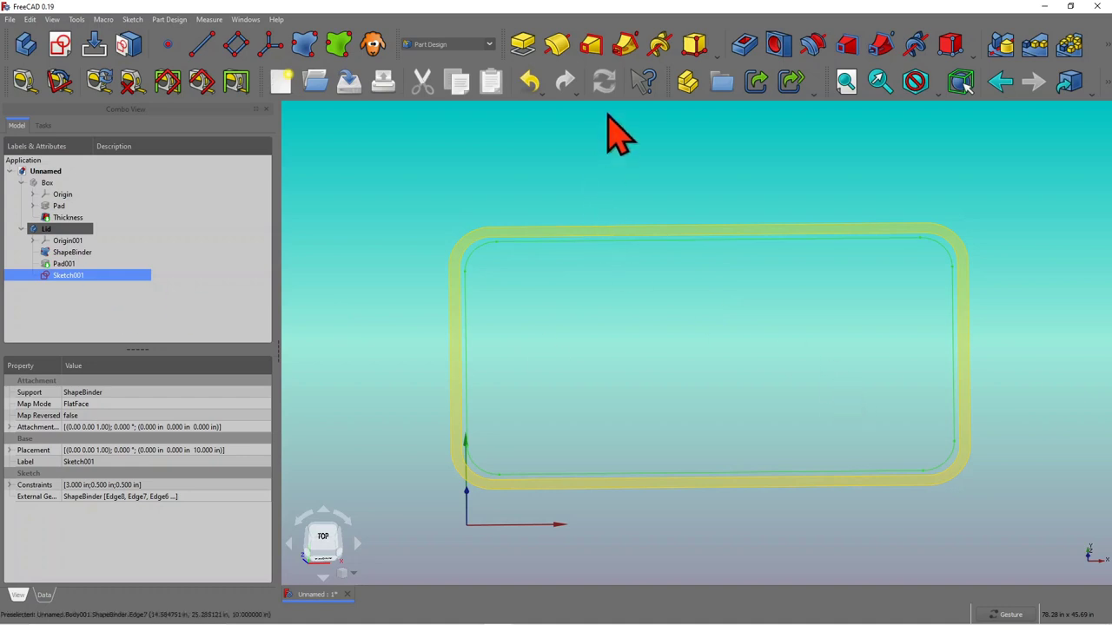
pyautogui.click(525, 50)
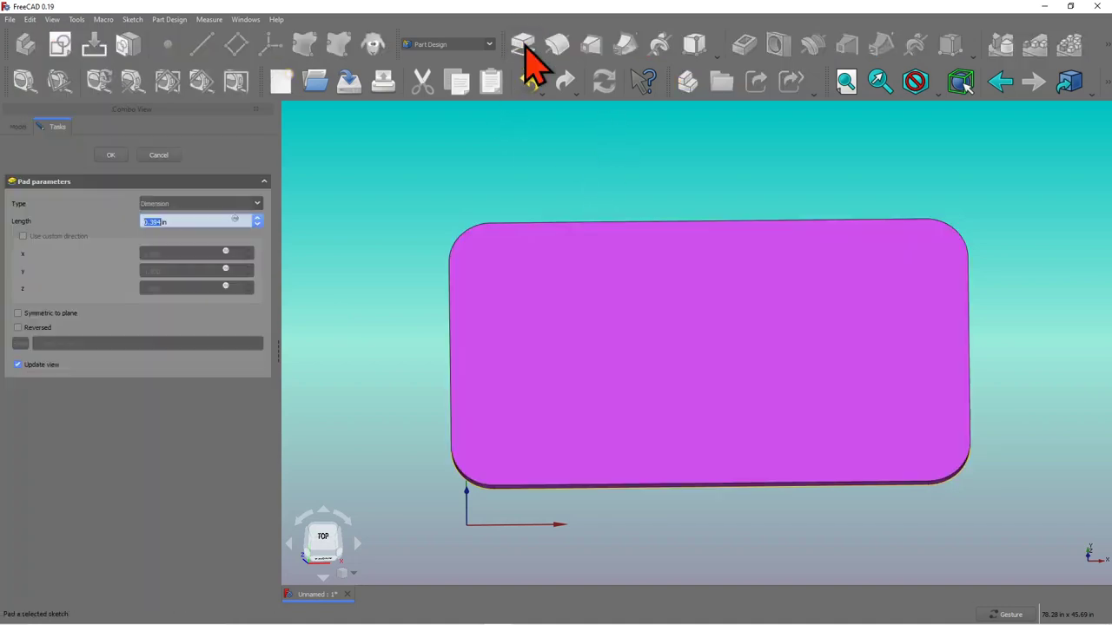
pyautogui.moveTo(707, 384); pyautogui.dragTo(618, 425)
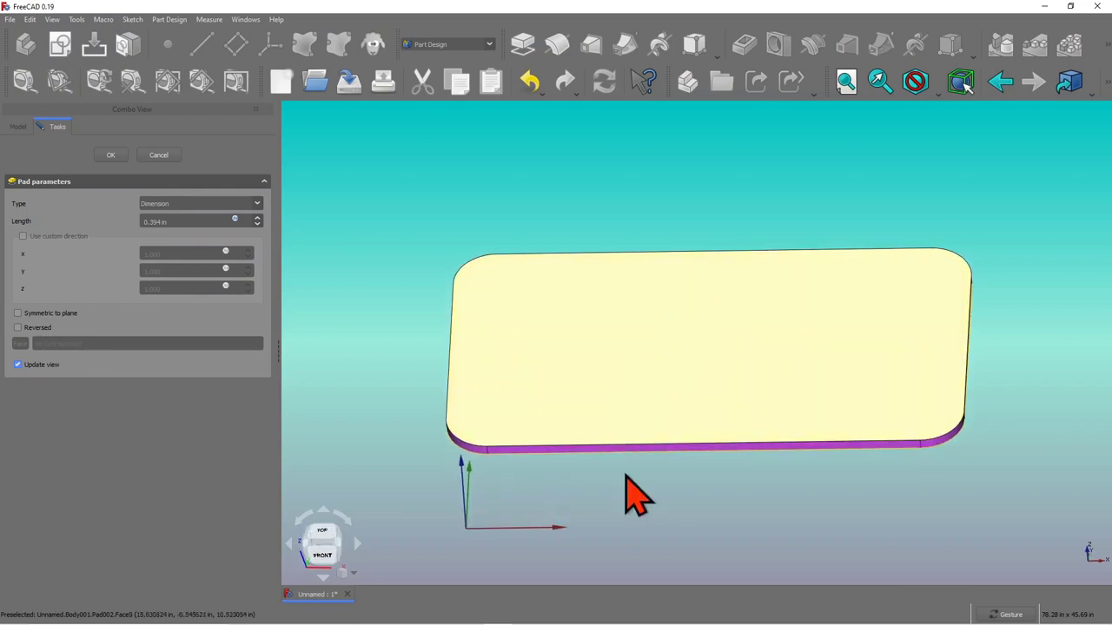
pyautogui.moveTo(626, 477); pyautogui.dragTo(628, 479)
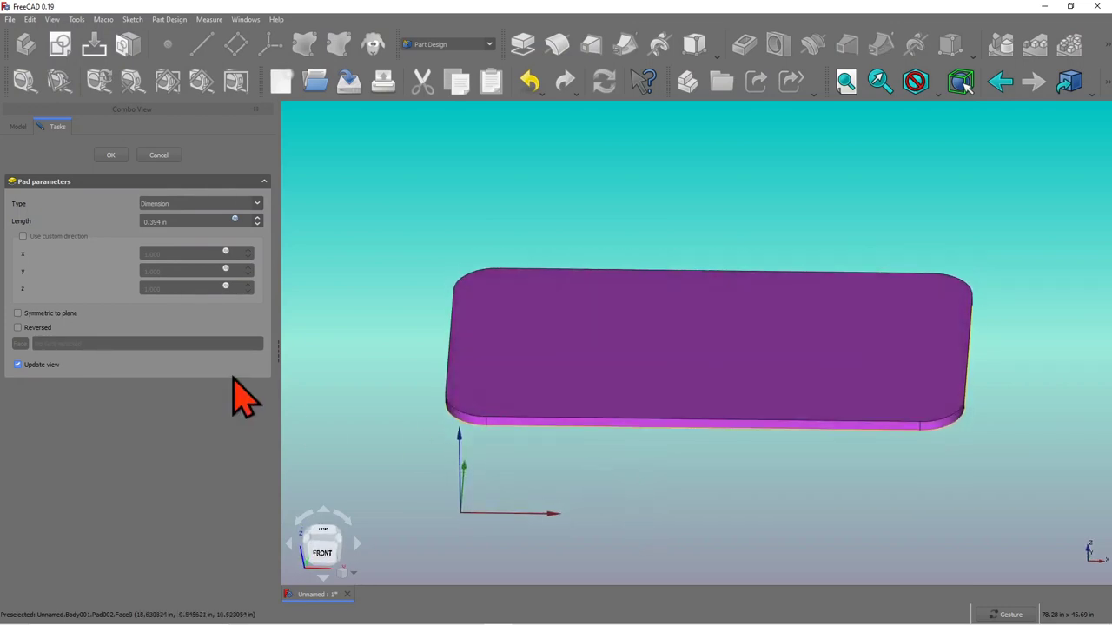
pyautogui.click(19, 327)
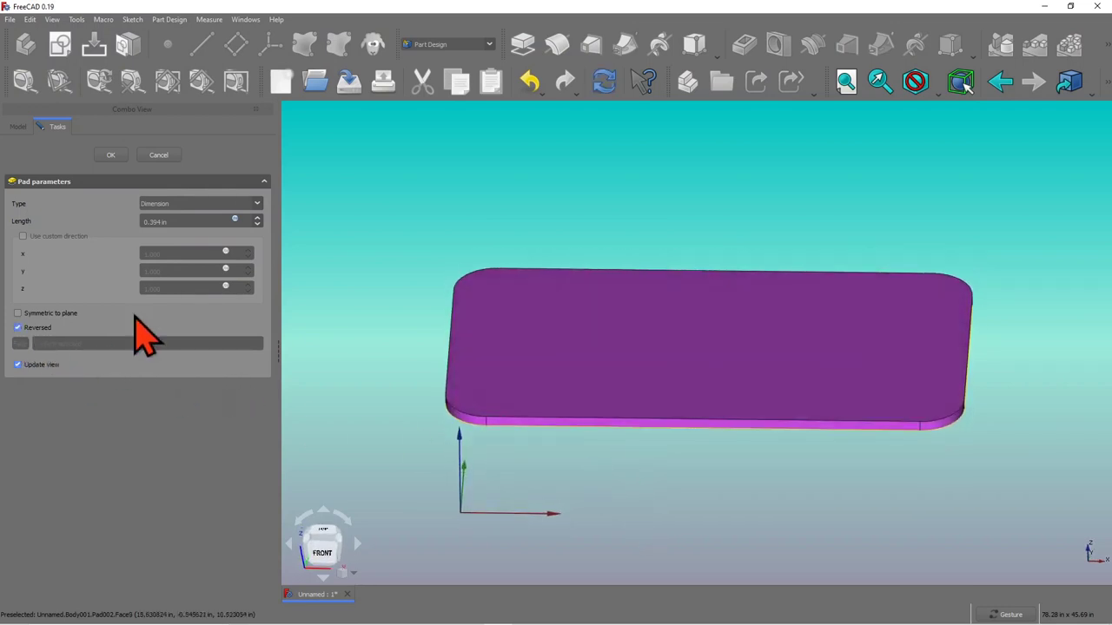
pyautogui.click(160, 222)
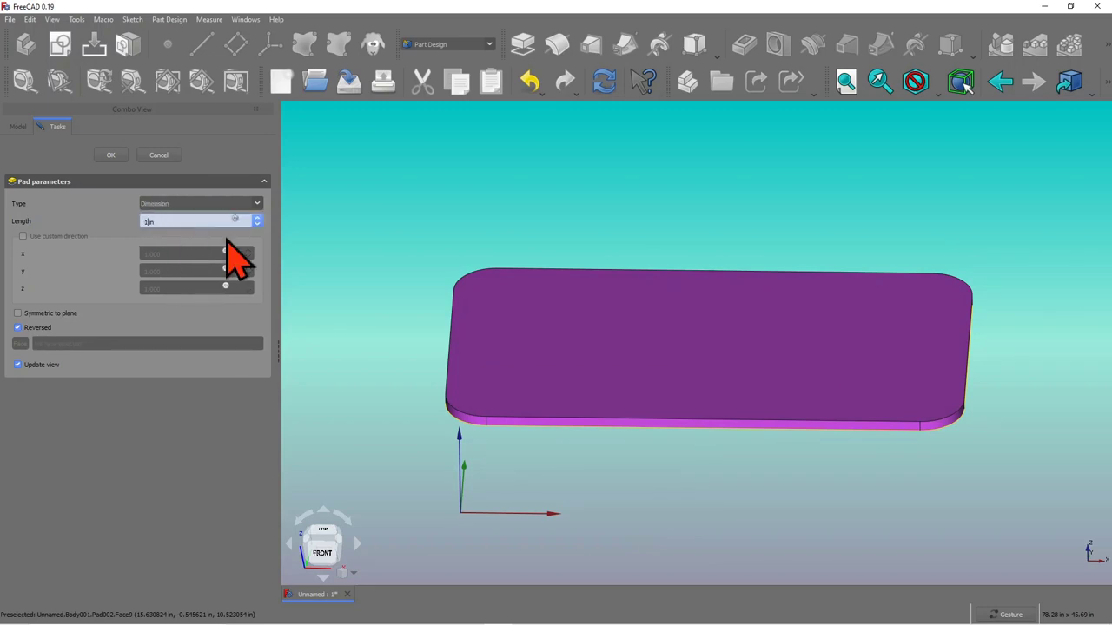
pyautogui.click(106, 155)
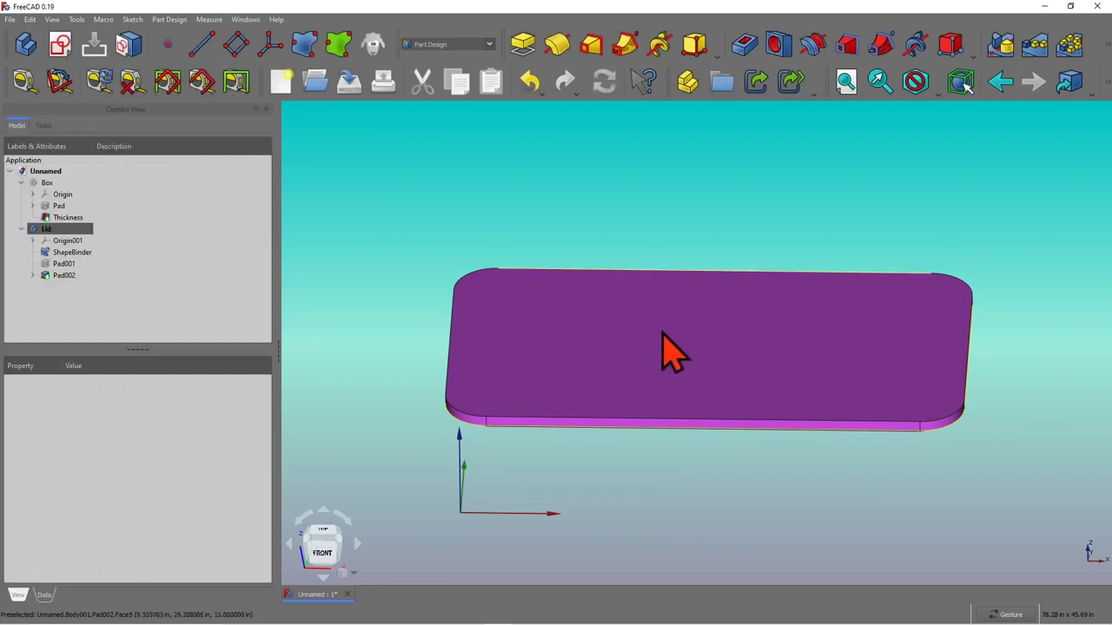
# Step: Show the Box body again and view the lid resting on it
pyautogui.moveTo(658, 377); pyautogui.dragTo(730, 461)
pyautogui.click(52, 182)
pyautogui.press('space')
pyautogui.moveTo(643, 474)
pyautogui.mouseDown()
pyautogui.moveTo(658, 469)
pyautogui.moveTo(634, 483)
pyautogui.moveTo(640, 466)
pyautogui.mouseUp()
pyautogui.click(522, 187)
pyautogui.moveTo(591, 248); pyautogui.dragTo(521, 322)
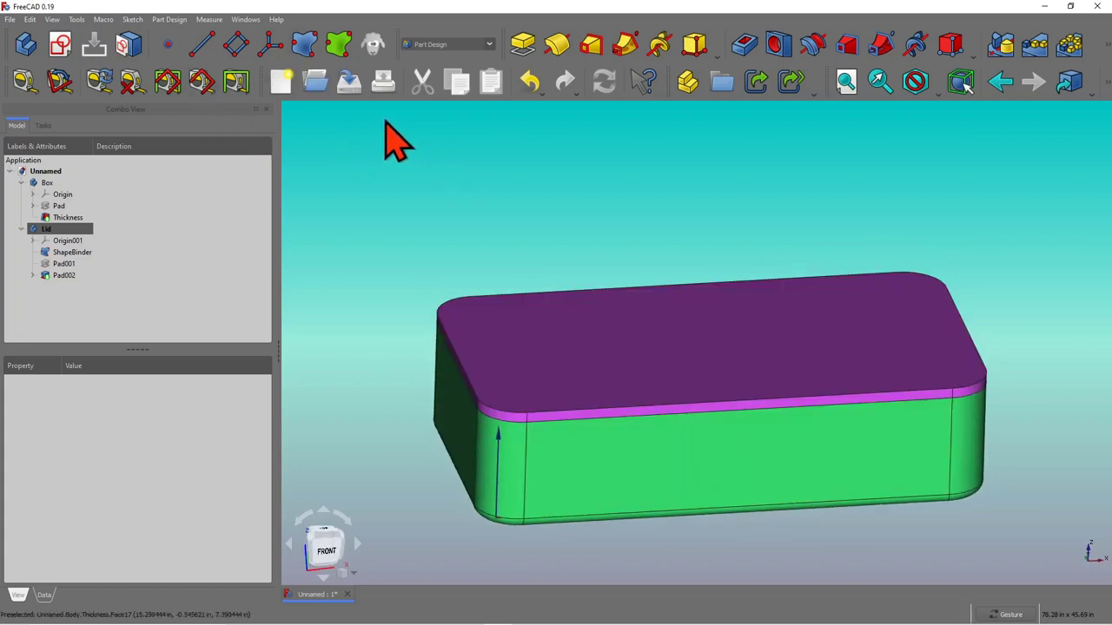
pyautogui.click(54, 19)
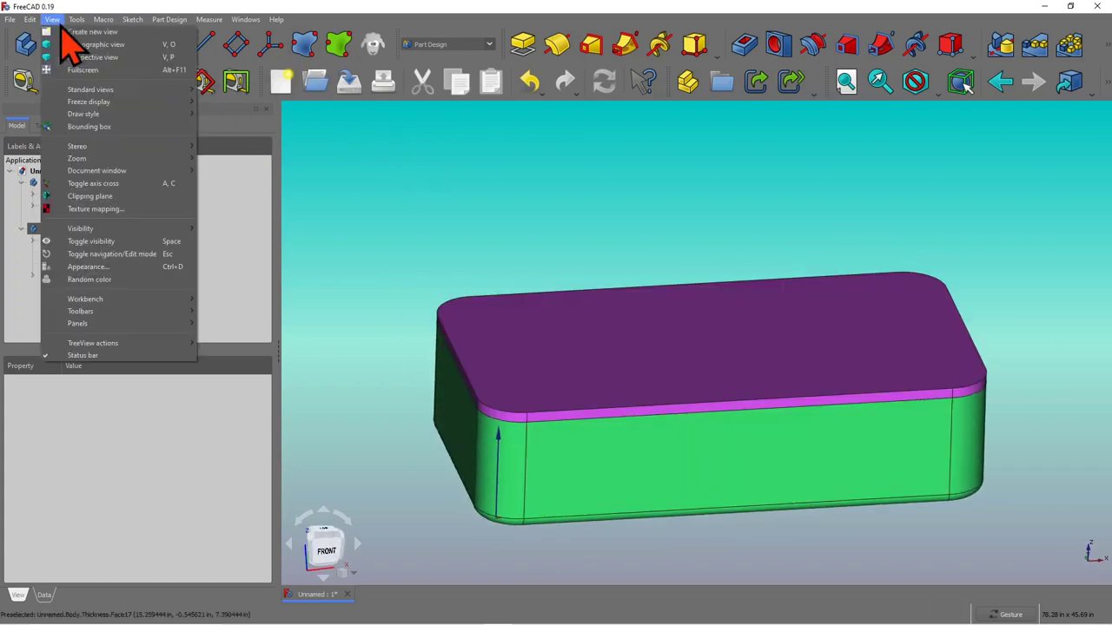
pyautogui.click(121, 195)
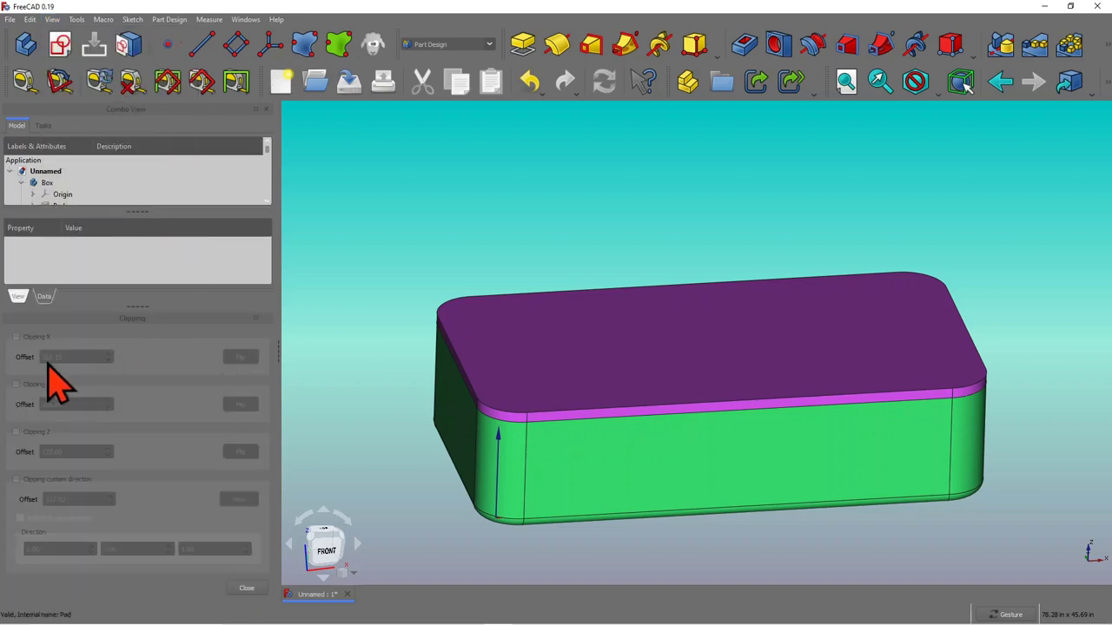
pyautogui.click(16, 338)
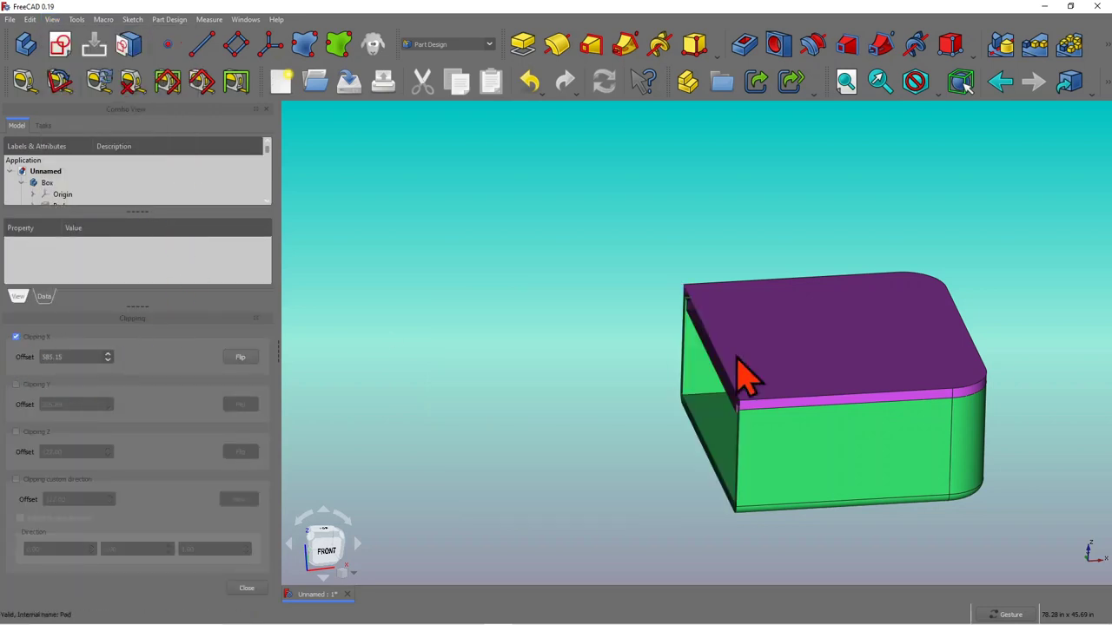
pyautogui.moveTo(729, 408); pyautogui.dragTo(712, 362)
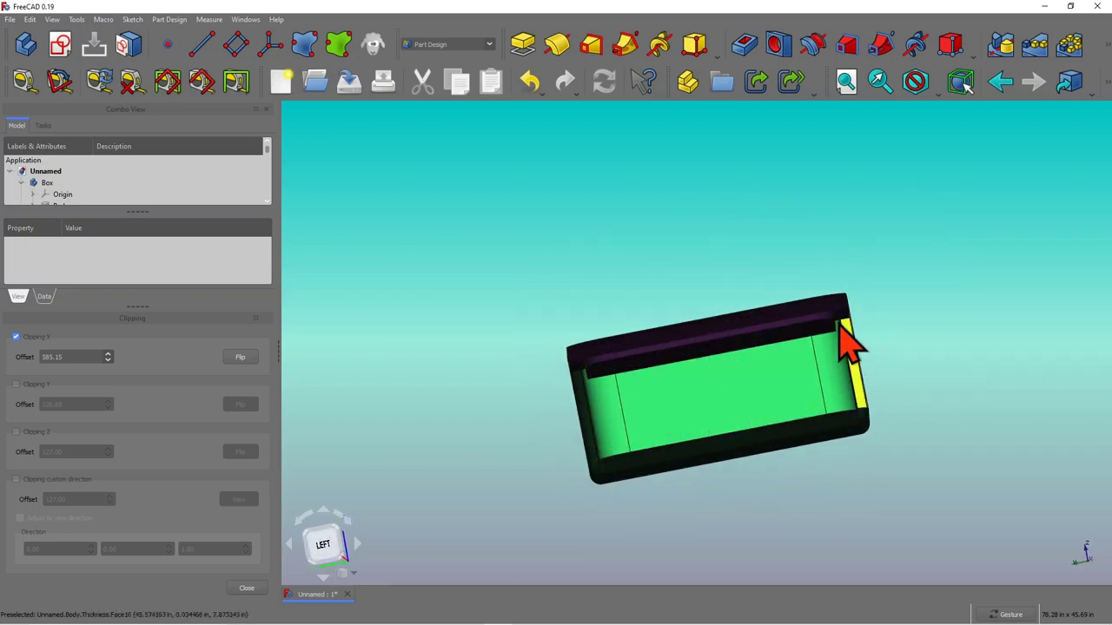
pyautogui.moveTo(840, 332); pyautogui.dragTo(800, 488)
pyautogui.moveTo(668, 404); pyautogui.dragTo(586, 407)
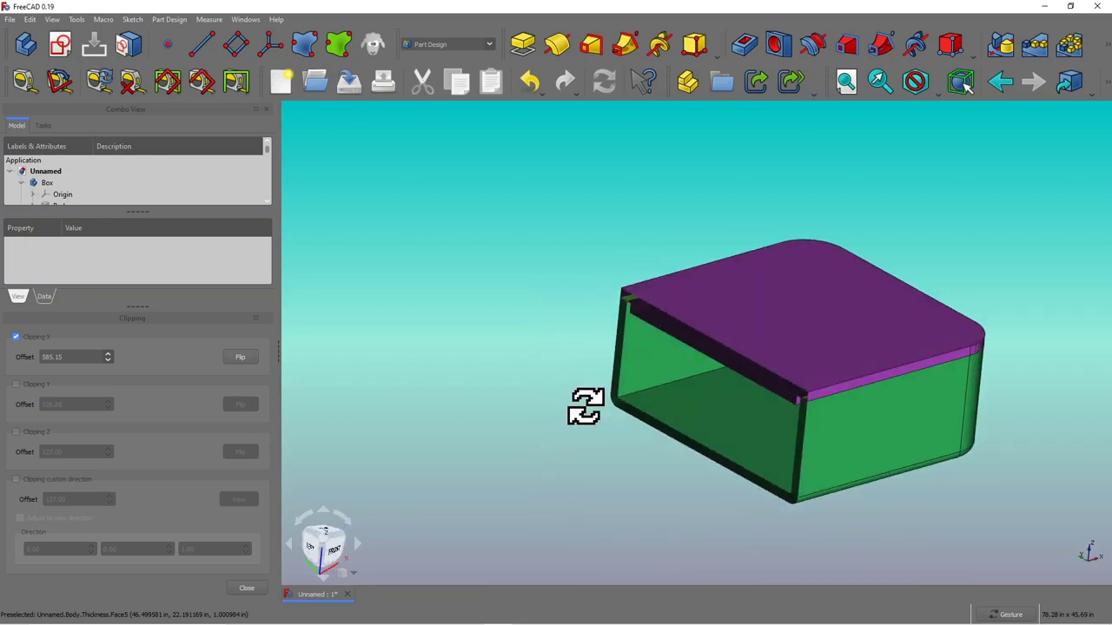
pyautogui.click(247, 589)
# Step: Expand the Box's Pad in the tree and select its underlying Sketch
pyautogui.moveTo(847, 531); pyautogui.dragTo(765, 508)
pyautogui.moveTo(990, 380); pyautogui.dragTo(932, 315)
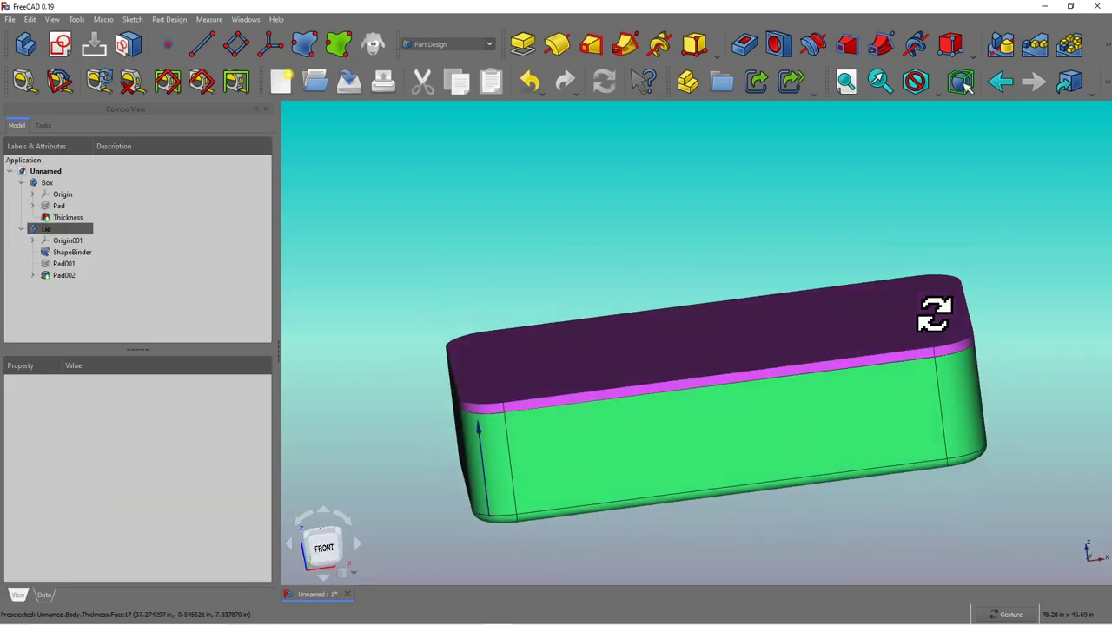
pyautogui.click(33, 206)
pyautogui.click(80, 218)
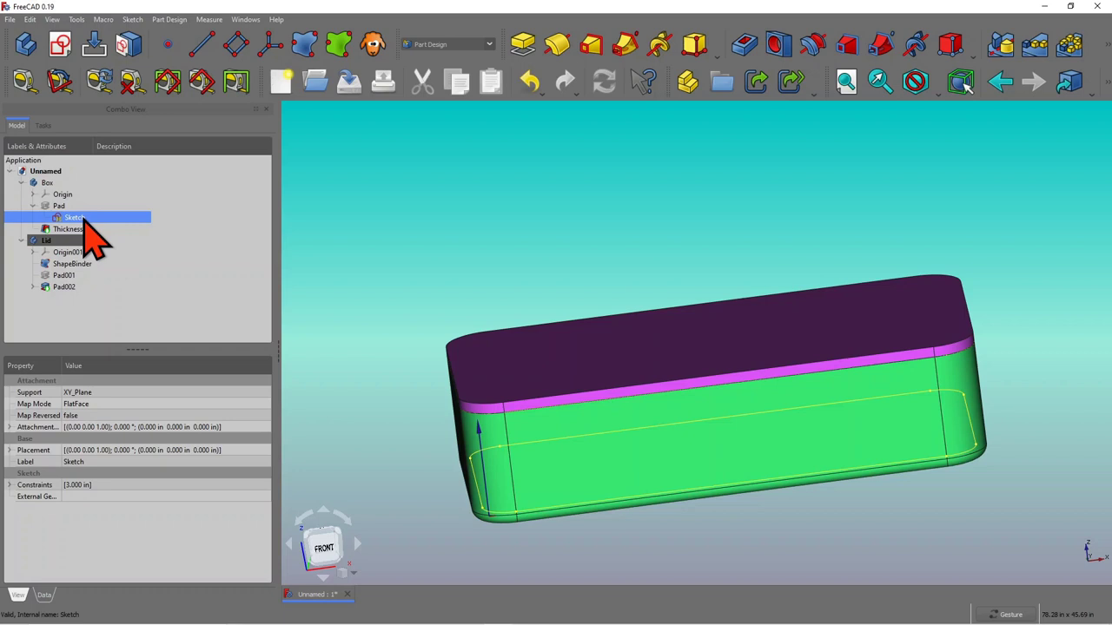
# Step: In the box sketch, dimension the top edge at 40.924 in and the right edge at 18.831 in
pyautogui.doubleClick(84, 219)
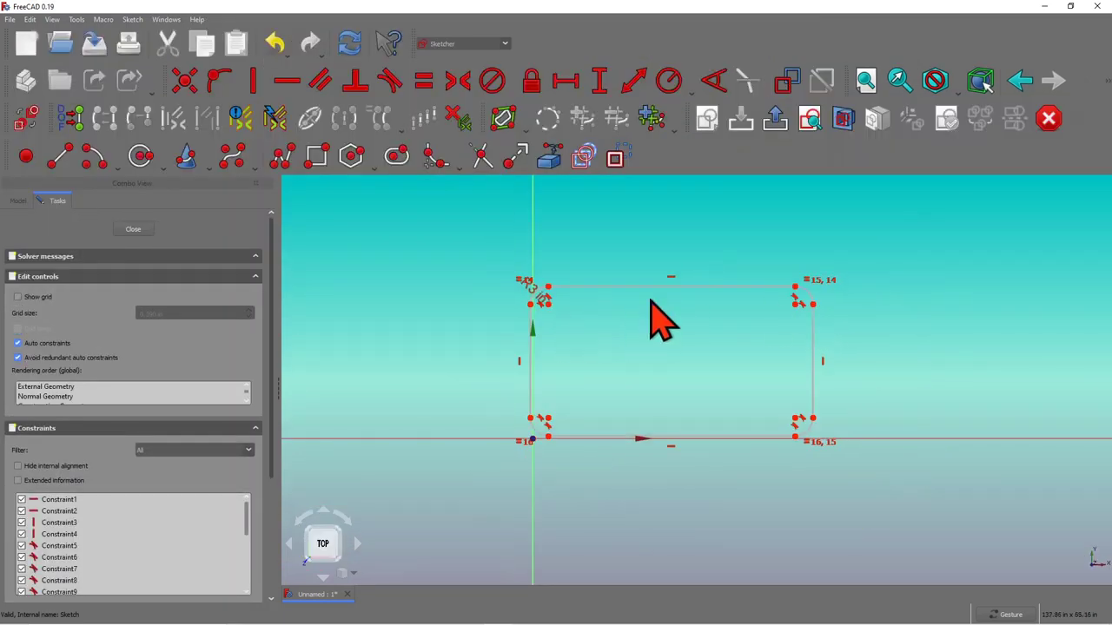
pyautogui.click(566, 83)
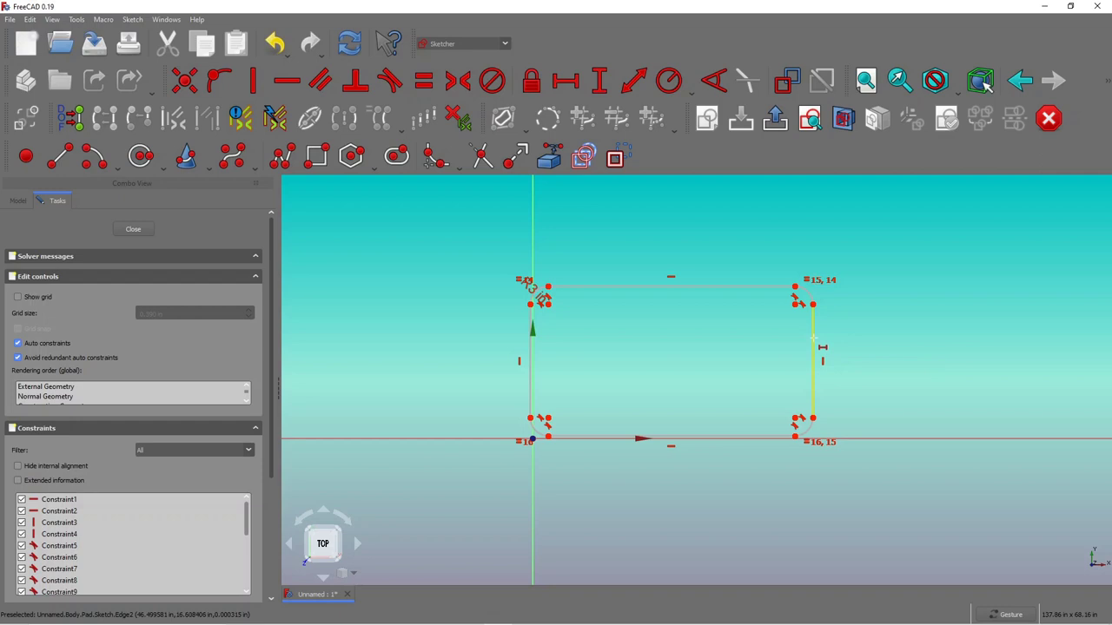
pyautogui.click(731, 285)
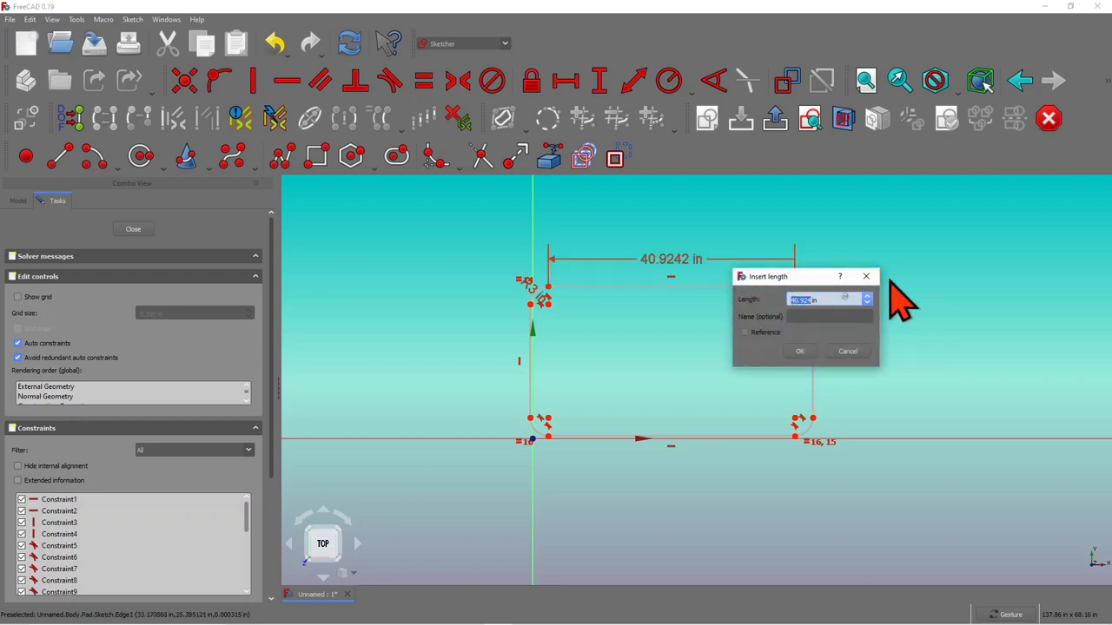
pyautogui.press('Return')
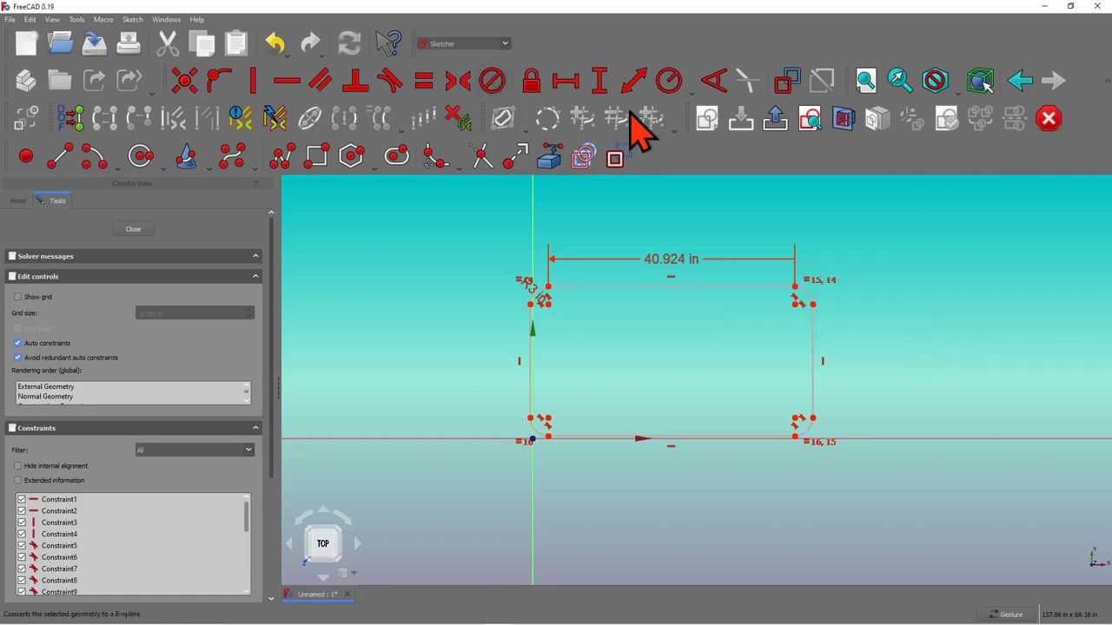
pyautogui.click(601, 82)
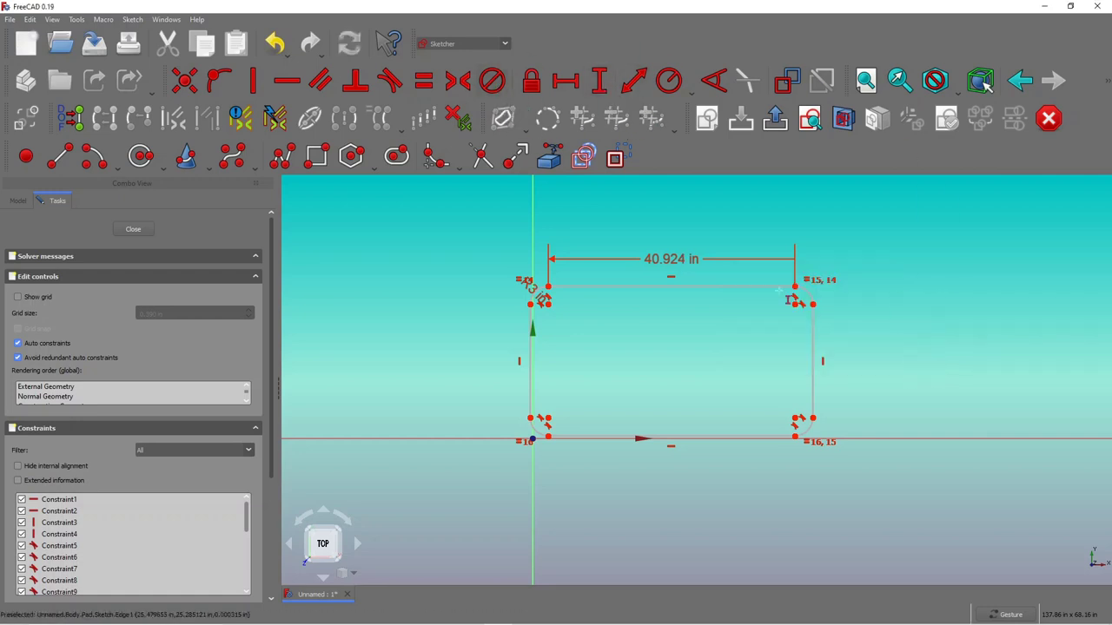
pyautogui.click(812, 339)
pyautogui.click(1022, 426)
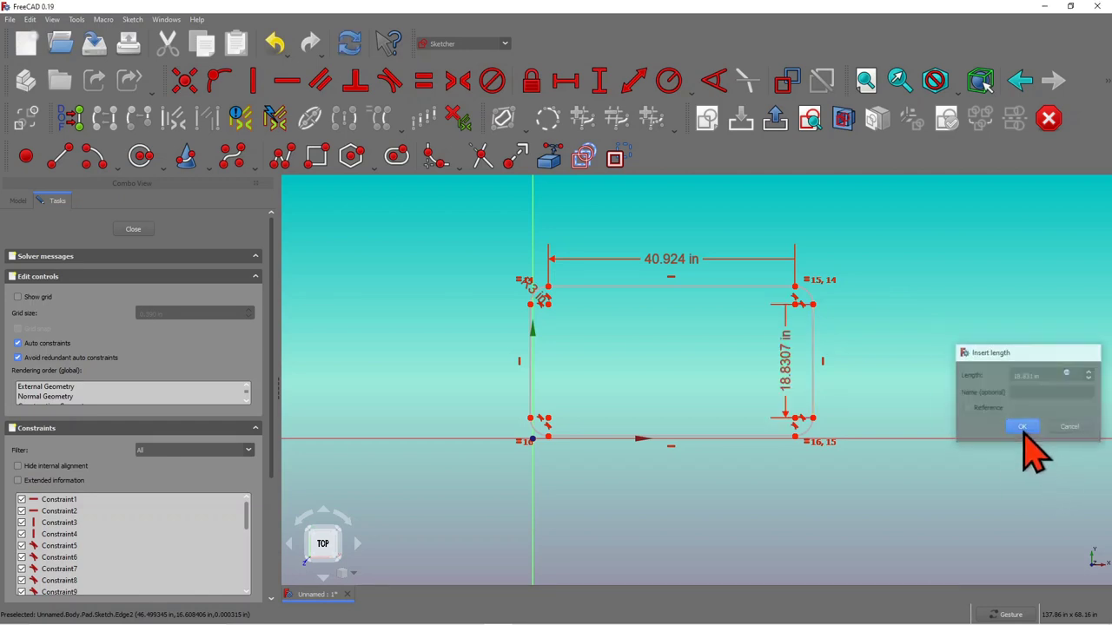
# Step: Constrain the lower-left corner's vertical offset from the origin and the 2.57535 in corner radius
pyautogui.click(600, 86)
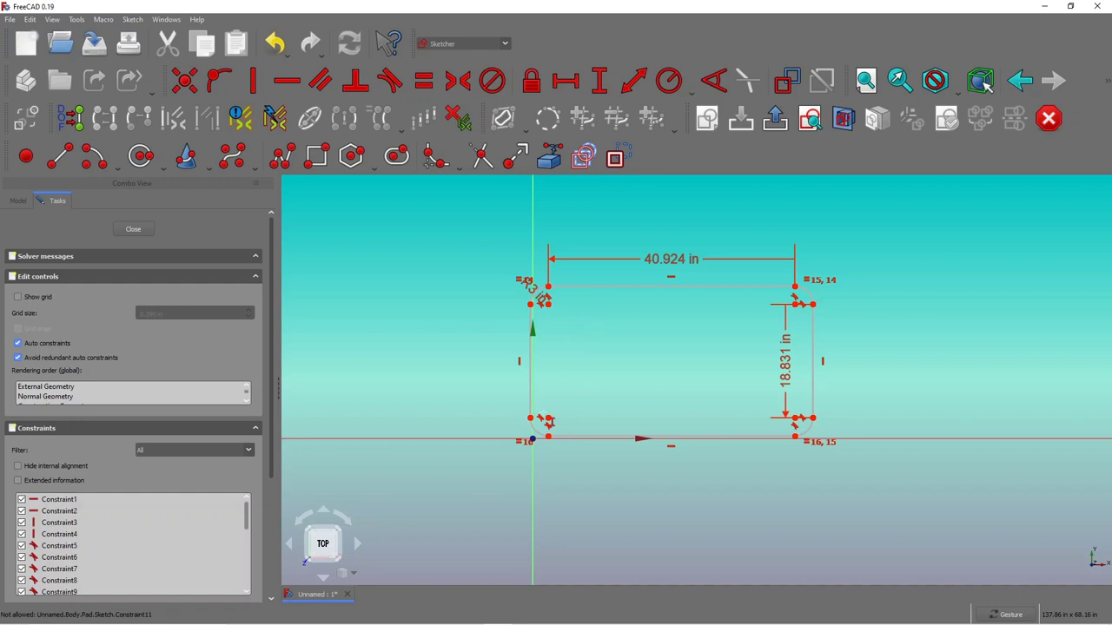
pyautogui.click(531, 419)
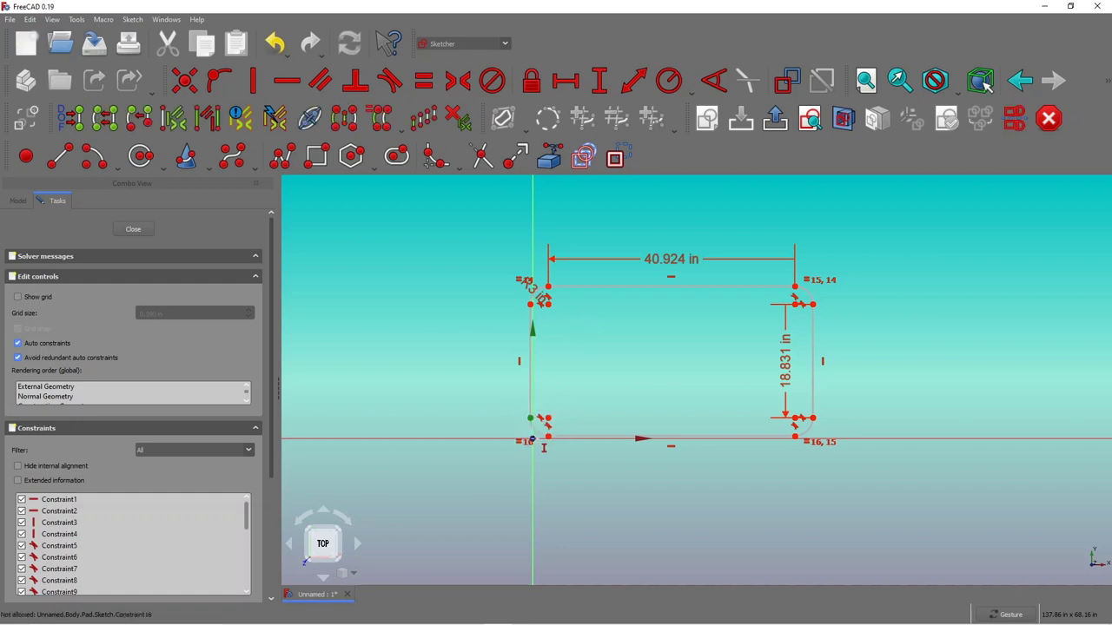
pyautogui.click(532, 439)
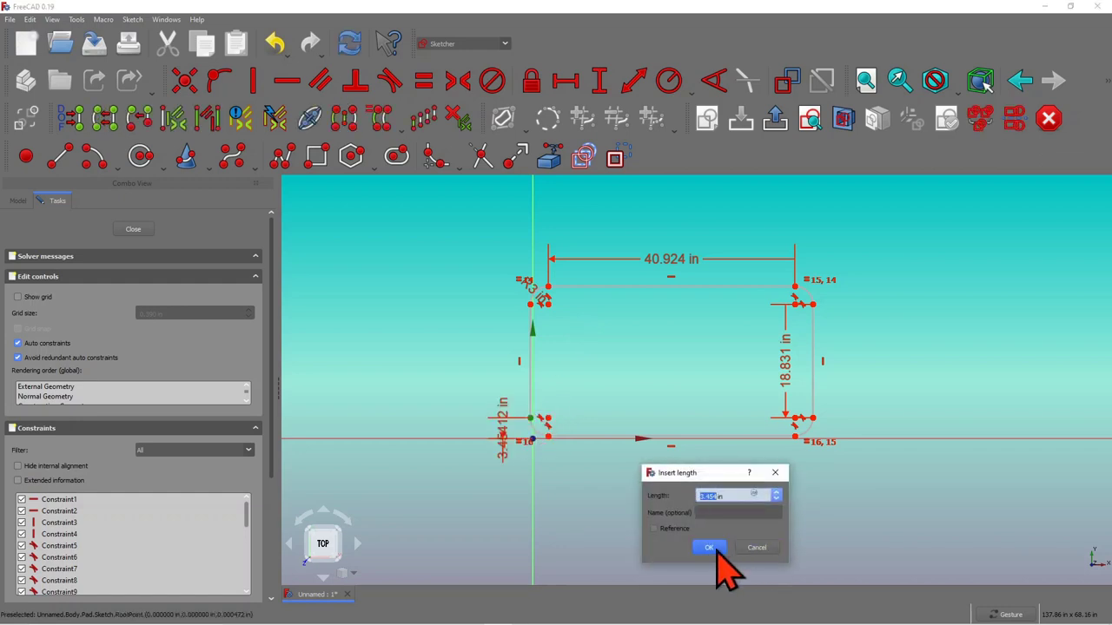
pyautogui.click(711, 547)
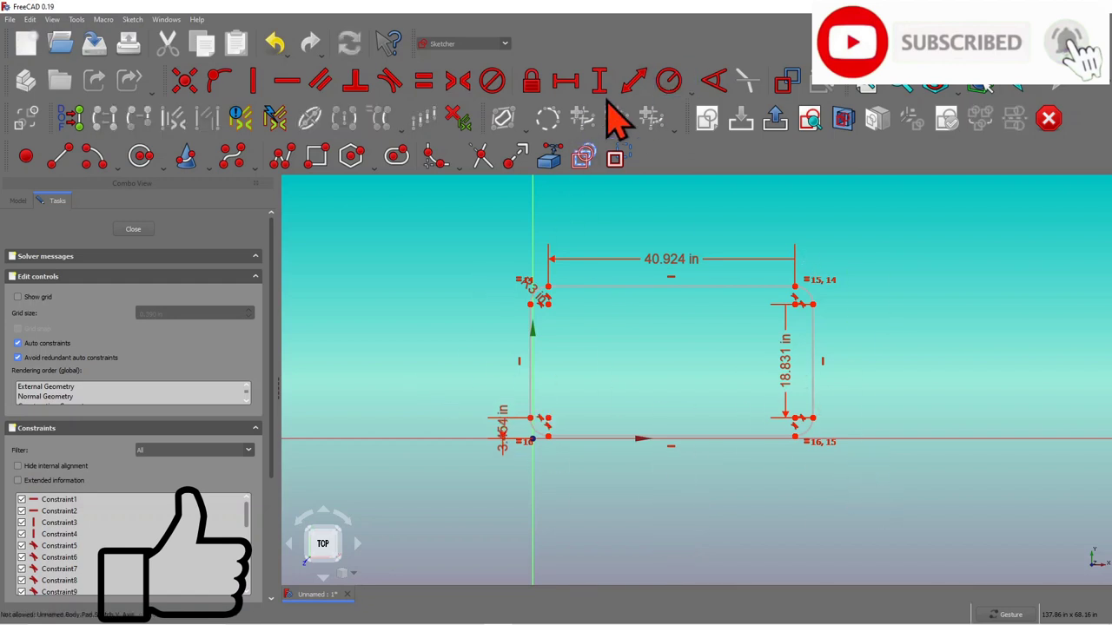
pyautogui.click(573, 86)
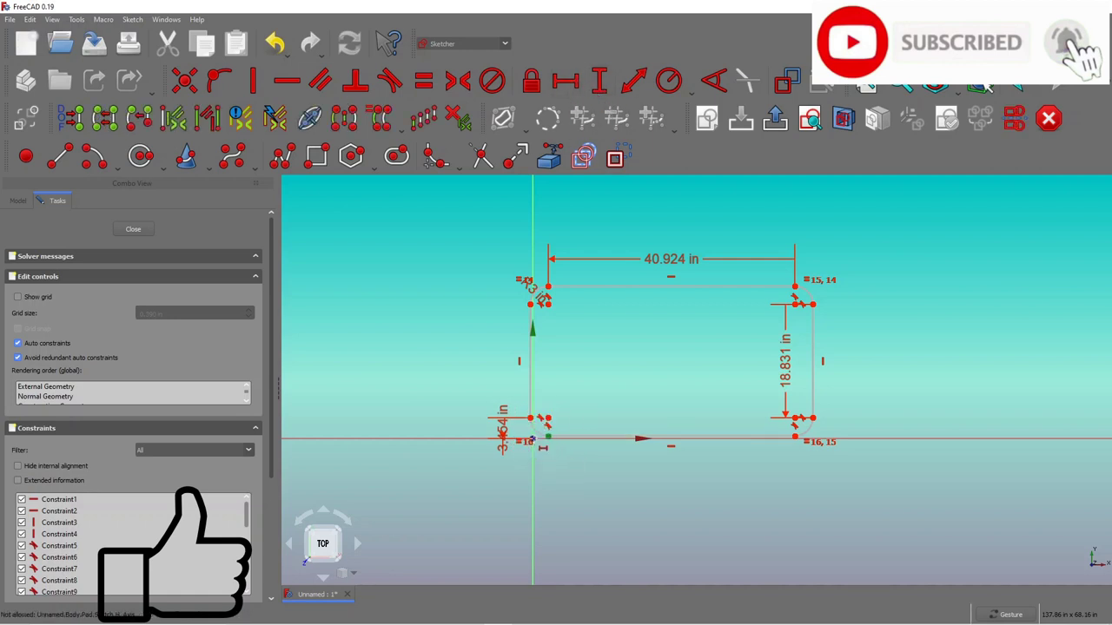
pyautogui.click(658, 521)
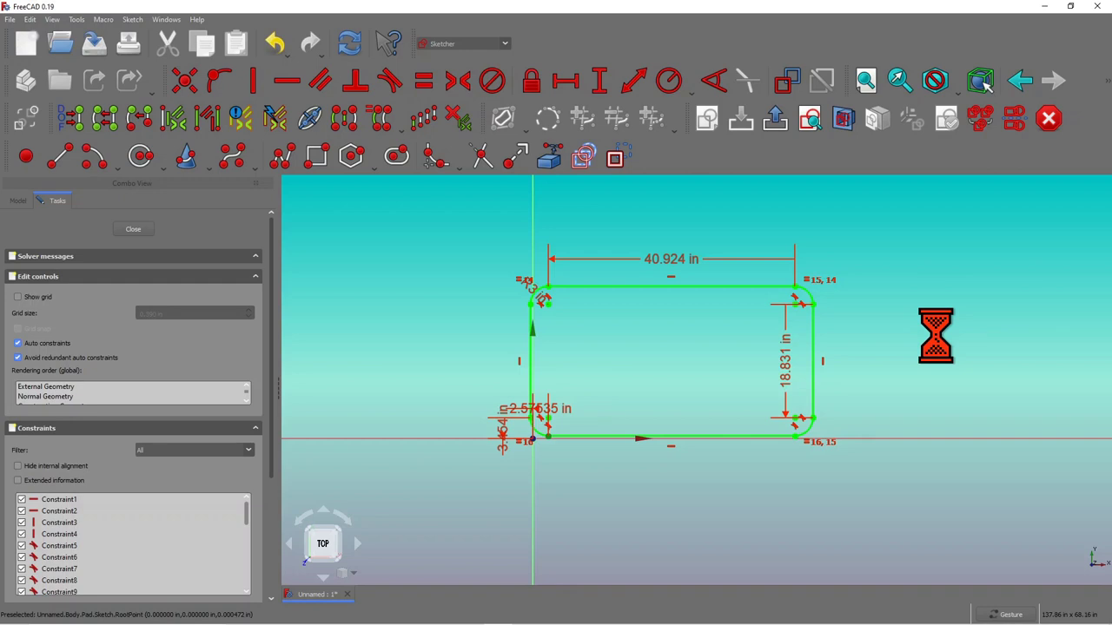
pyautogui.scroll(-2, 980, 410)
pyautogui.scroll(2, 923, 427)
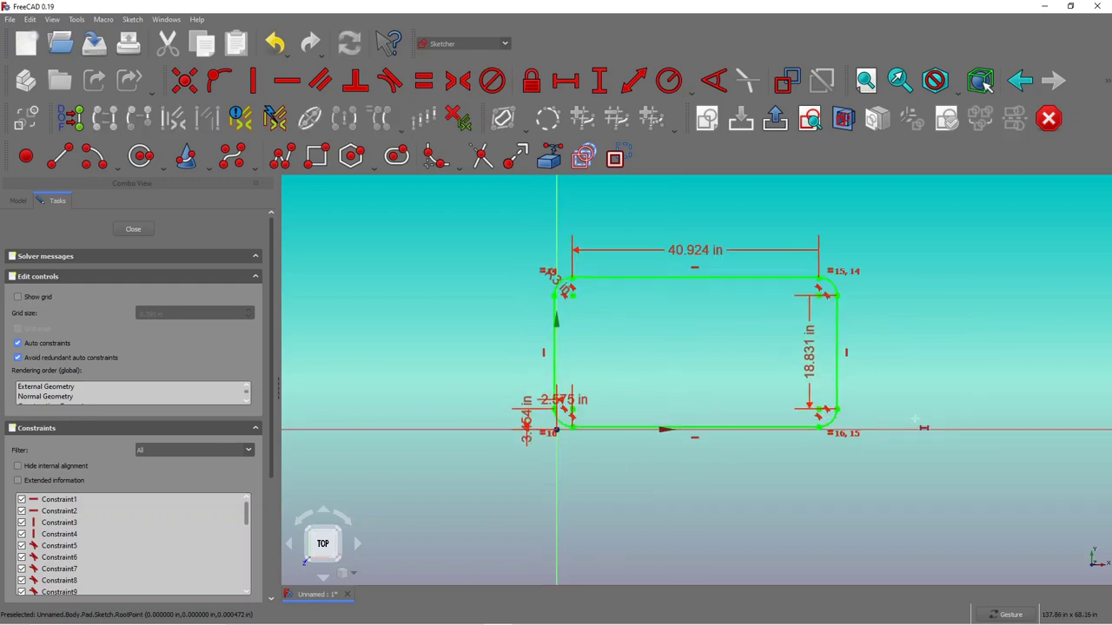
# Step: Leave Sketcher and orbit the box model to inspect it from below and other angles
pyautogui.click(132, 231)
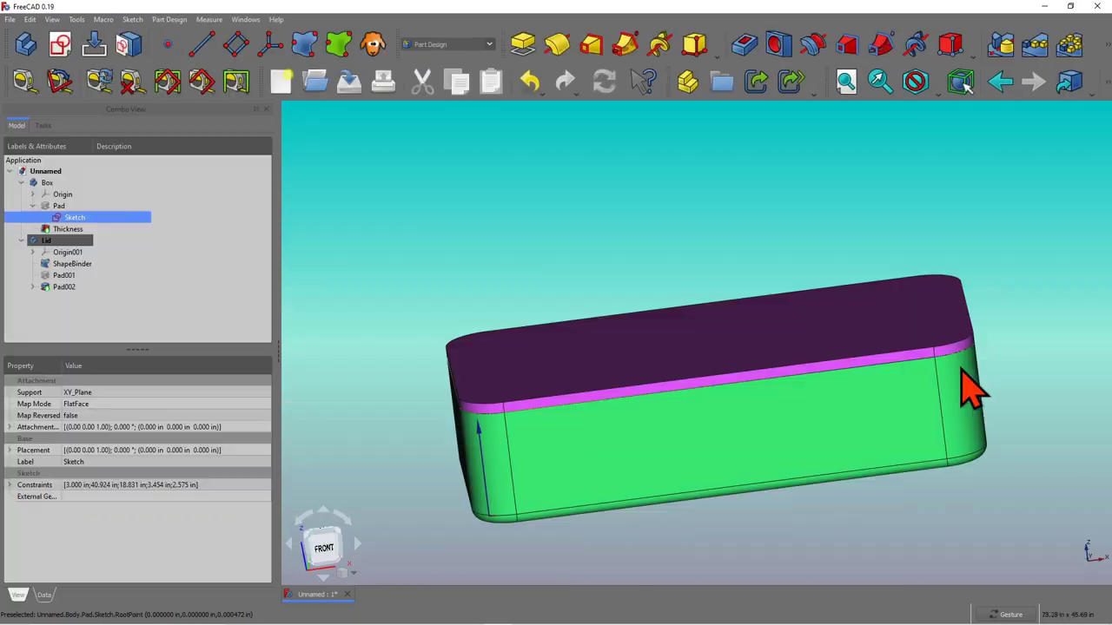
pyautogui.moveTo(987, 504)
pyautogui.mouseDown()
pyautogui.moveTo(918, 404)
pyautogui.moveTo(909, 441)
pyautogui.moveTo(948, 513)
pyautogui.moveTo(988, 508)
pyautogui.mouseUp()
pyautogui.scroll(-3, 761, 504)
pyautogui.scroll(3, 714, 525)
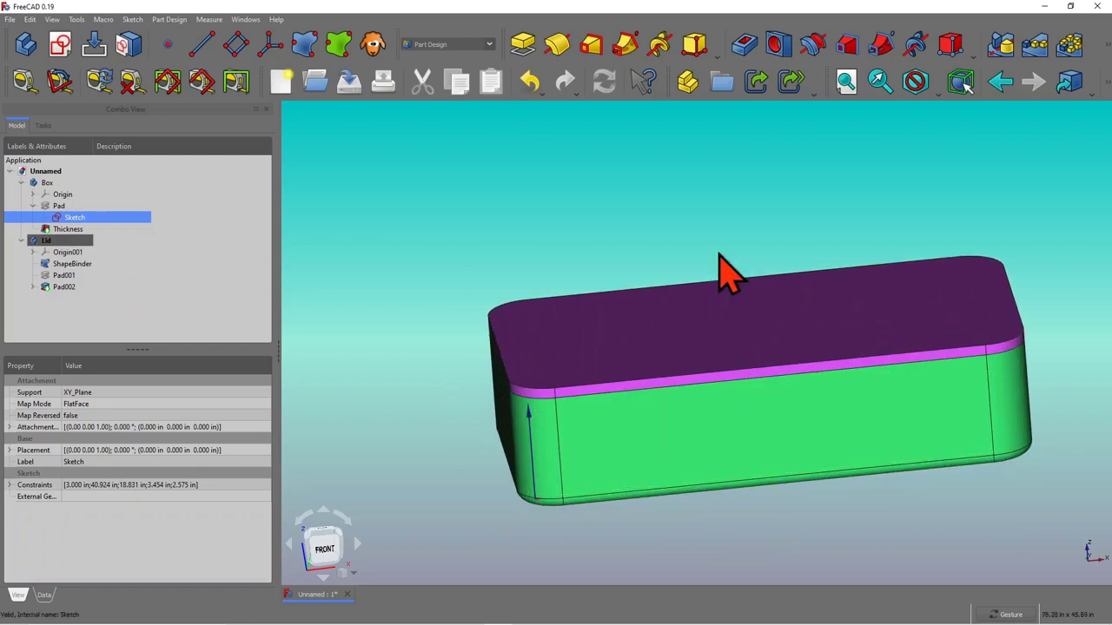
pyautogui.moveTo(719, 270); pyautogui.dragTo(683, 310)
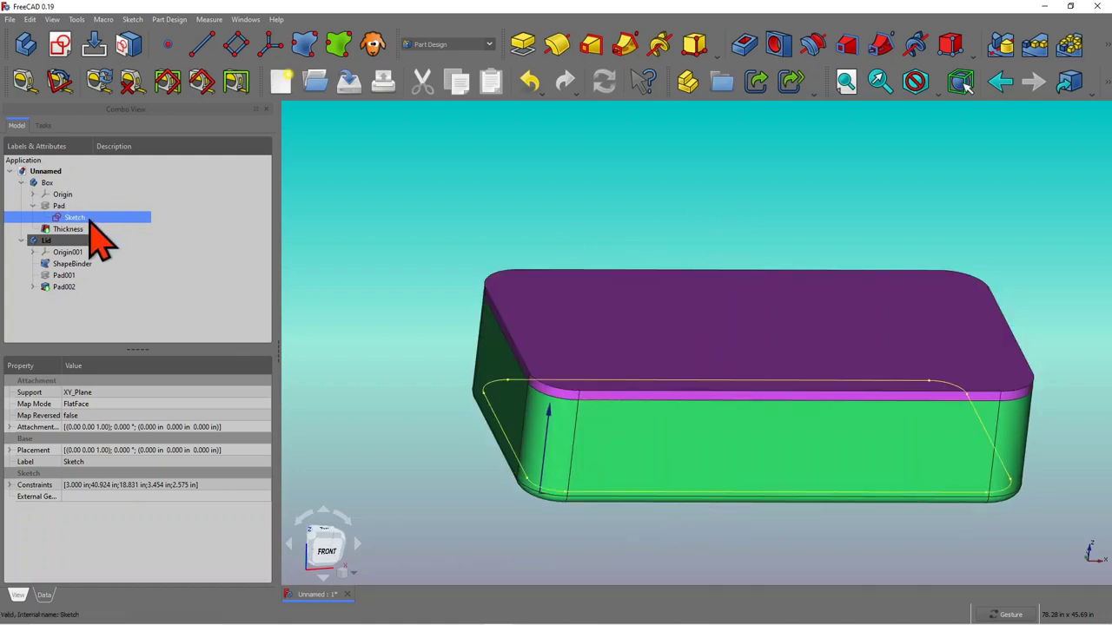
# Step: Change the box sketch's 40.924 in width and 18.831 in height dimensions both to 30 in
pyautogui.doubleClick(78, 218)
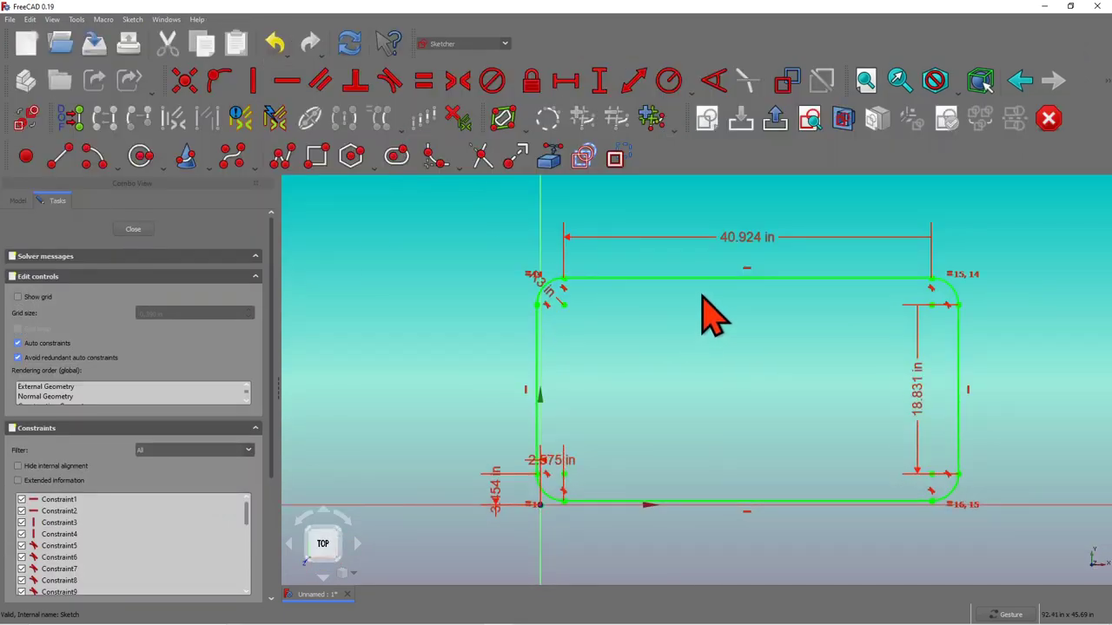
pyautogui.doubleClick(754, 241)
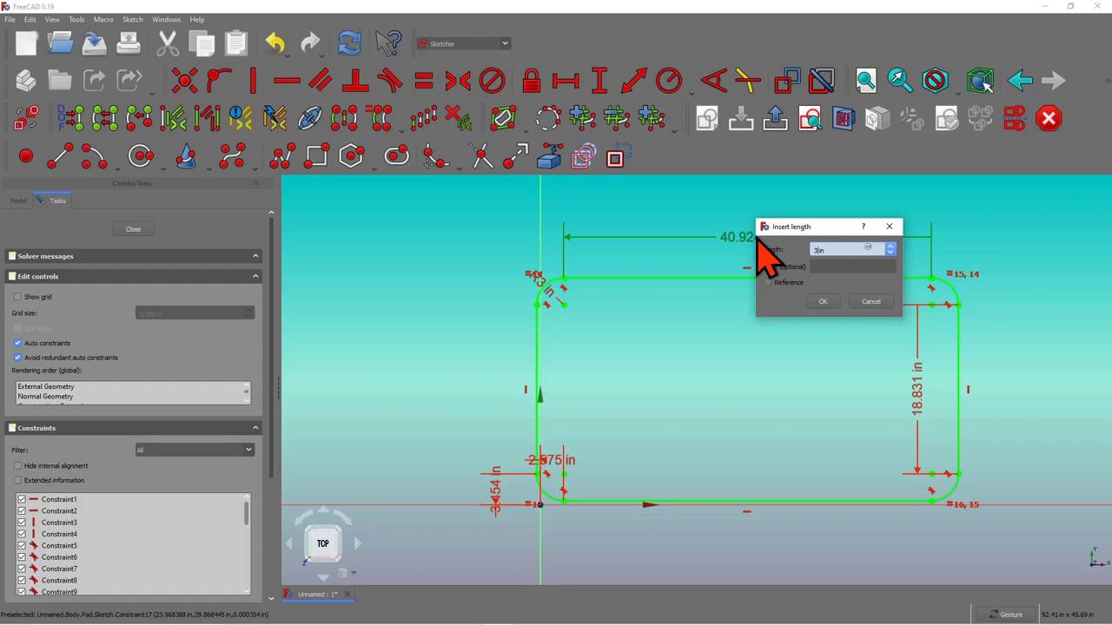
pyautogui.click(823, 303)
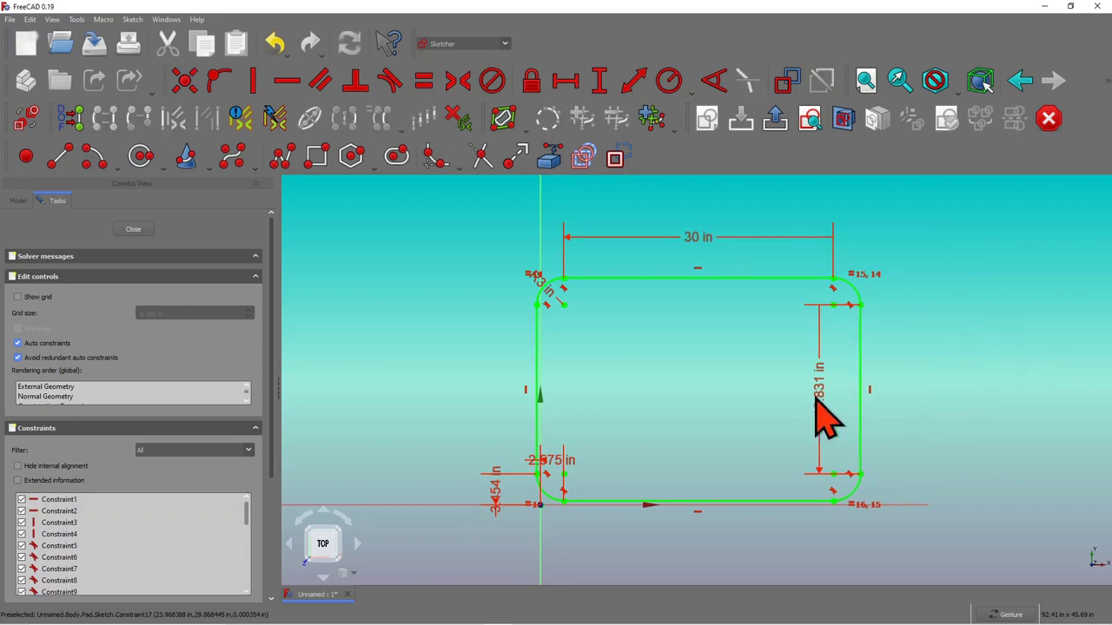
pyautogui.doubleClick(819, 401)
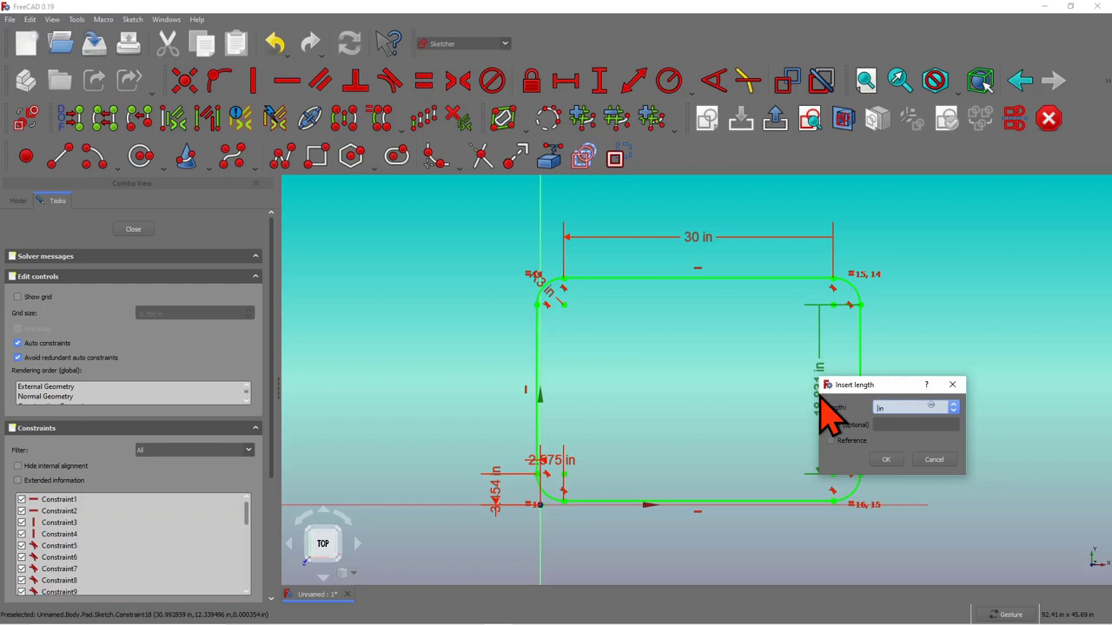
pyautogui.click(875, 456)
pyautogui.scroll(-5, 881, 335)
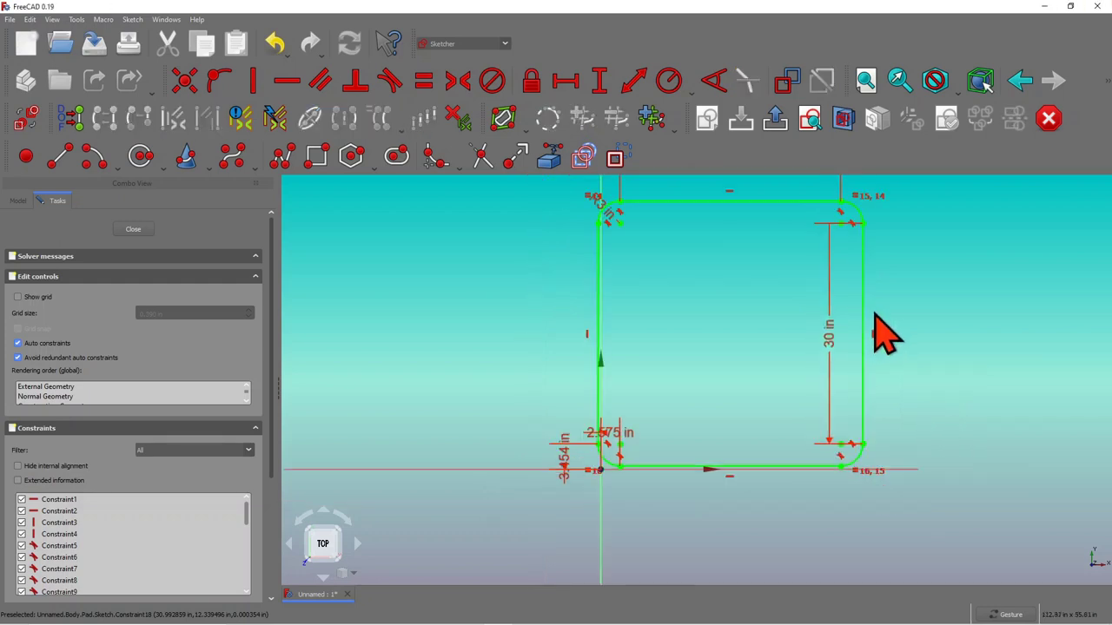
# Step: Close the sketch and orbit around the rebuilt 30 in square box and its lid
pyautogui.click(134, 230)
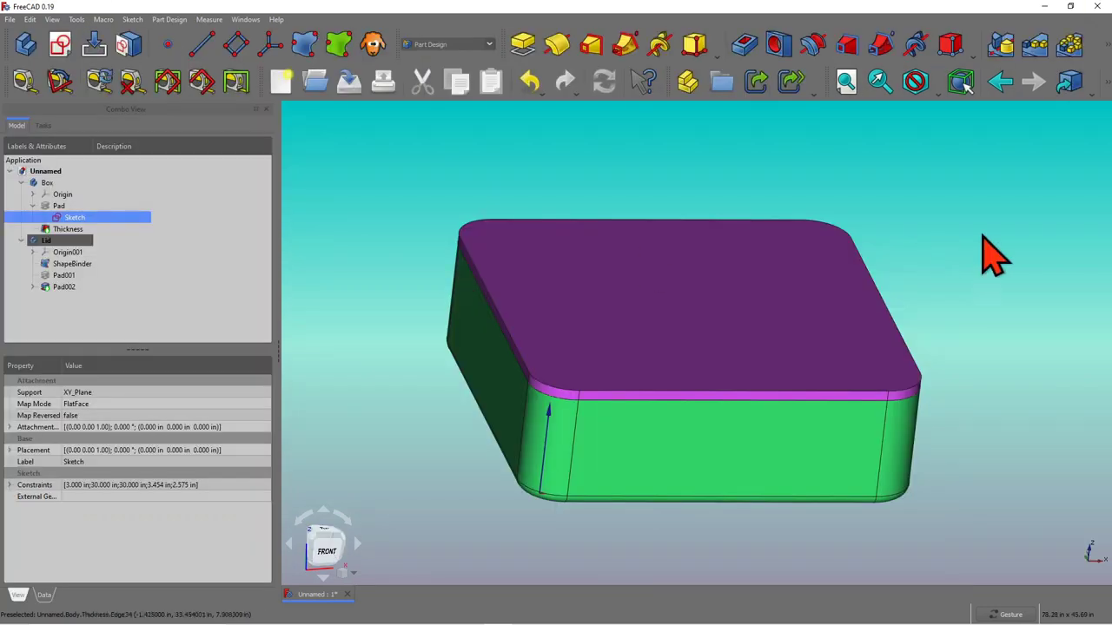
pyautogui.moveTo(983, 237); pyautogui.dragTo(794, 439)
pyautogui.moveTo(807, 509); pyautogui.dragTo(593, 495)
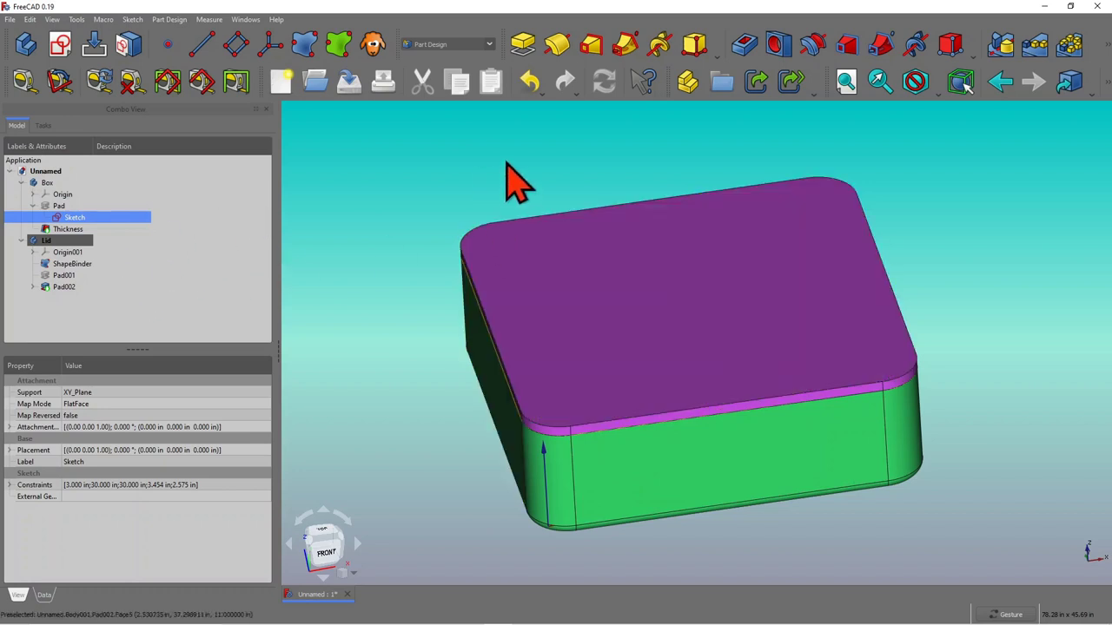
pyautogui.moveTo(509, 174)
pyautogui.mouseDown()
pyautogui.moveTo(529, 154)
pyautogui.moveTo(496, 179)
pyautogui.mouseUp()
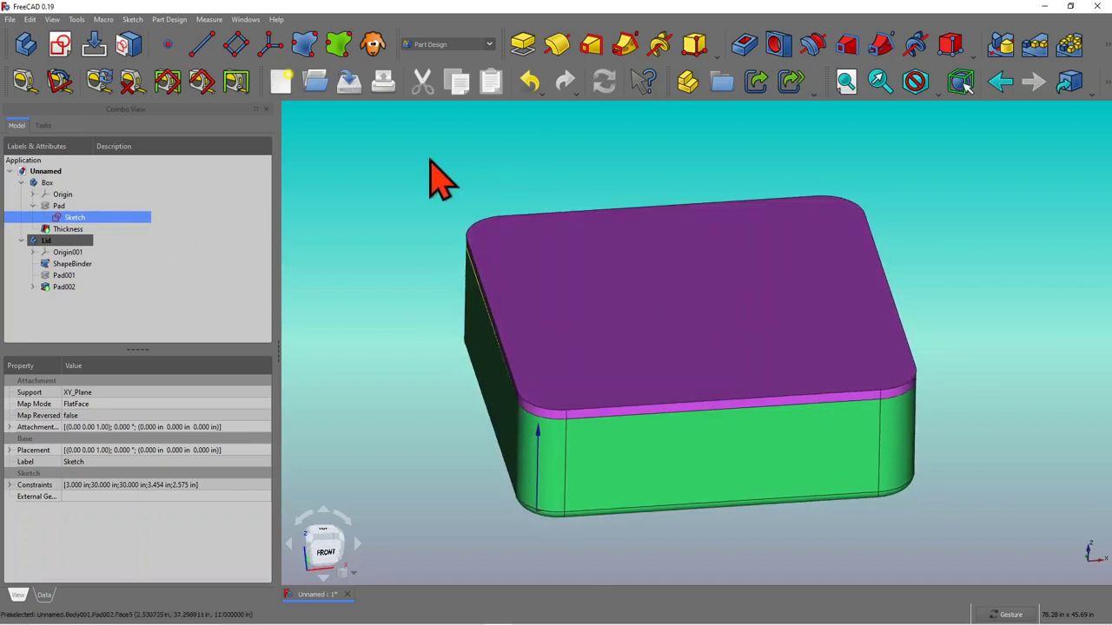
# Step: Enable the Clipping X plane and orbit to view the box and lid cross-section
pyautogui.click(53, 20)
pyautogui.click(117, 209)
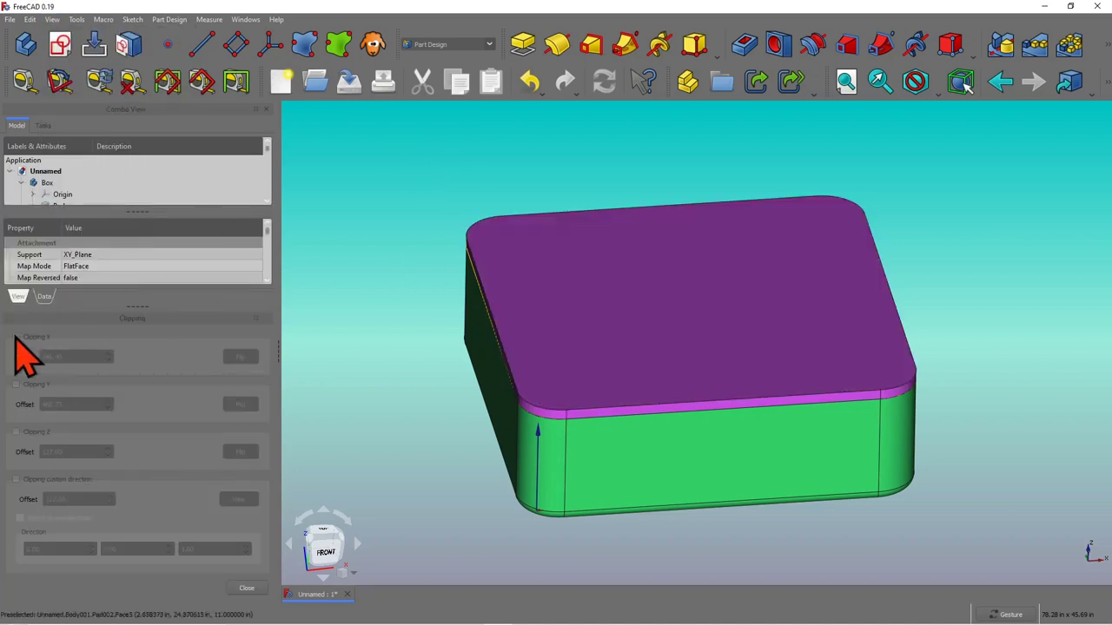
pyautogui.click(16, 336)
pyautogui.moveTo(565, 479); pyautogui.dragTo(754, 430)
pyautogui.moveTo(596, 377); pyautogui.dragTo(851, 384)
pyautogui.moveTo(692, 385); pyautogui.dragTo(409, 350)
pyautogui.scroll(5, 408, 356)
pyautogui.moveTo(419, 300)
pyautogui.mouseDown()
pyautogui.moveTo(409, 263)
pyautogui.moveTo(397, 301)
pyautogui.moveTo(408, 307)
pyautogui.moveTo(412, 296)
pyautogui.mouseUp()
# Step: Measure the distance from the lid's corner vertex to the box wall face, reading 0.500 in
pyautogui.click(25, 81)
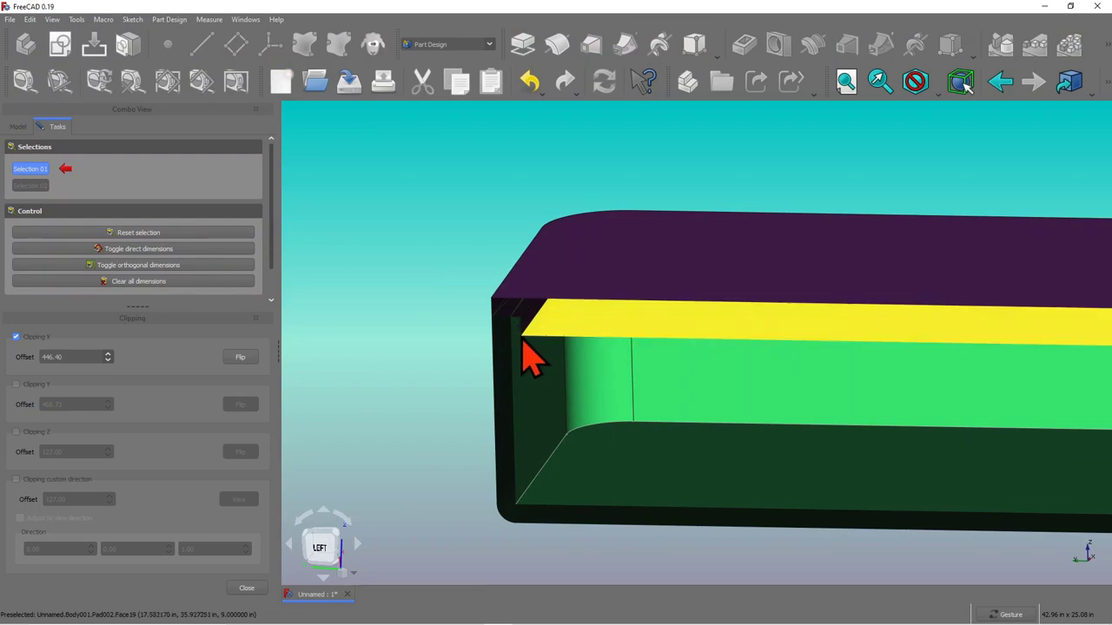
pyautogui.scroll(5, 514, 344)
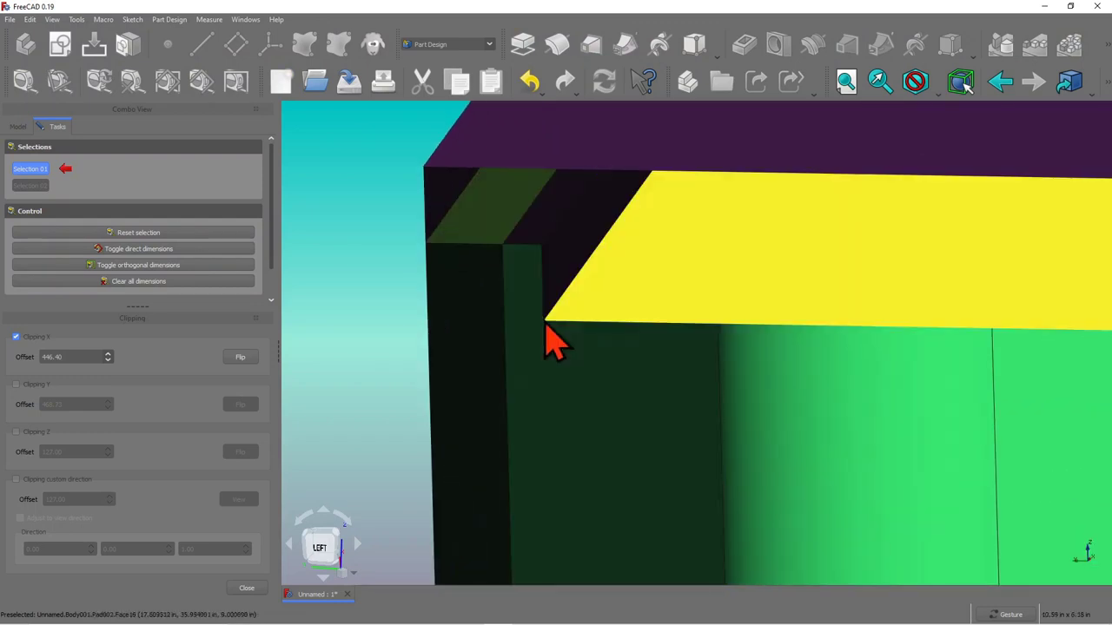
pyautogui.moveTo(373, 266); pyautogui.dragTo(735, 261)
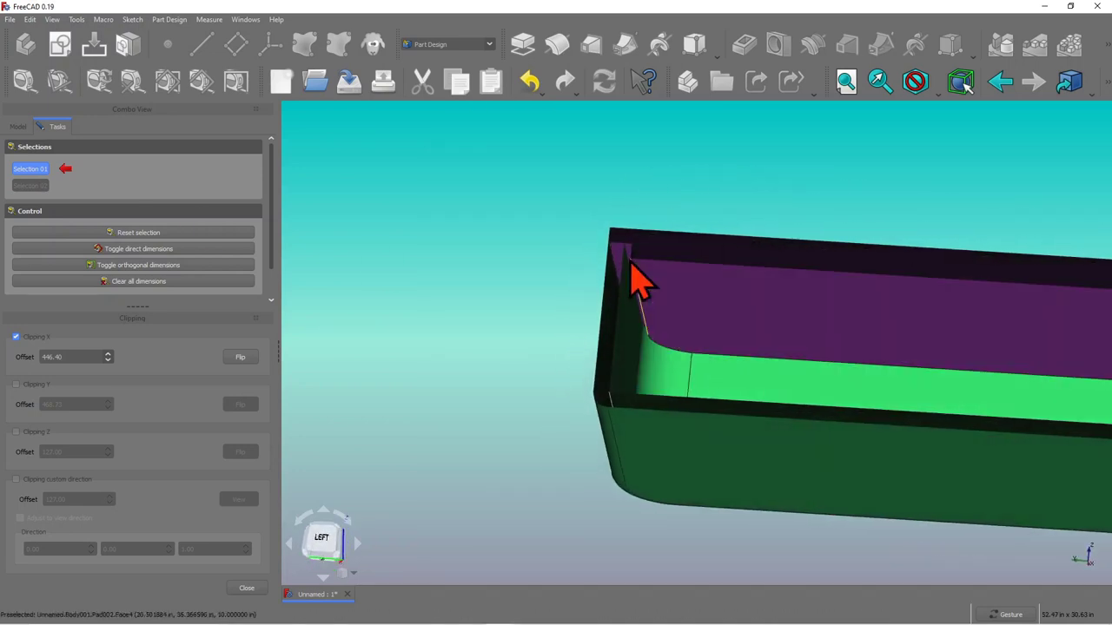
pyautogui.click(648, 339)
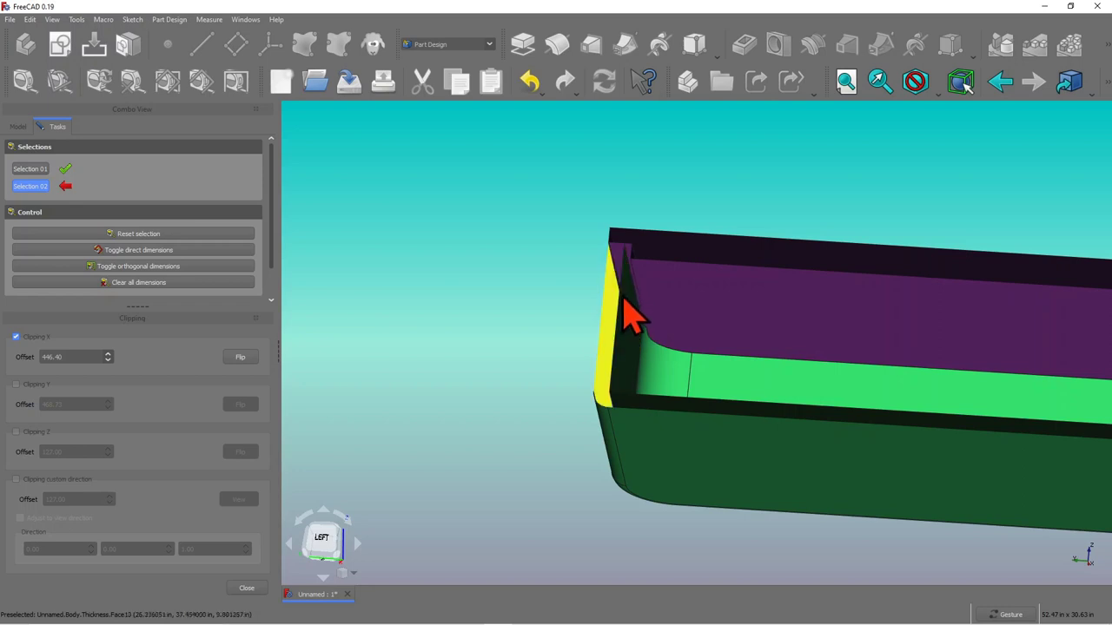
pyautogui.click(635, 341)
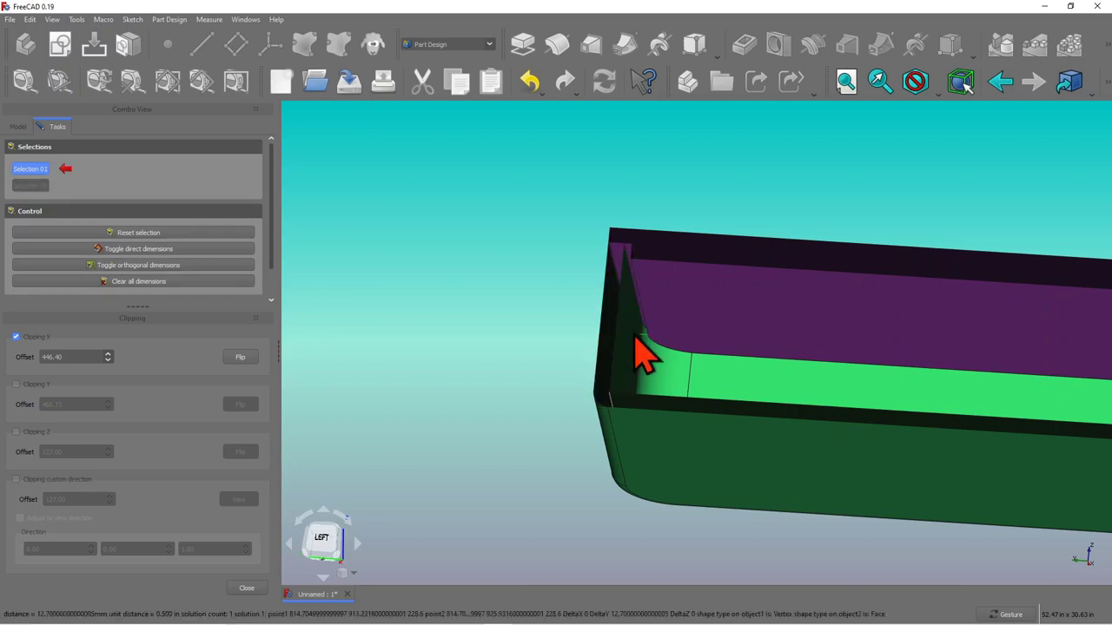
pyautogui.moveTo(733, 322); pyautogui.dragTo(697, 385)
pyautogui.scroll(-3, 548, 277)
pyautogui.scroll(-3, 547, 276)
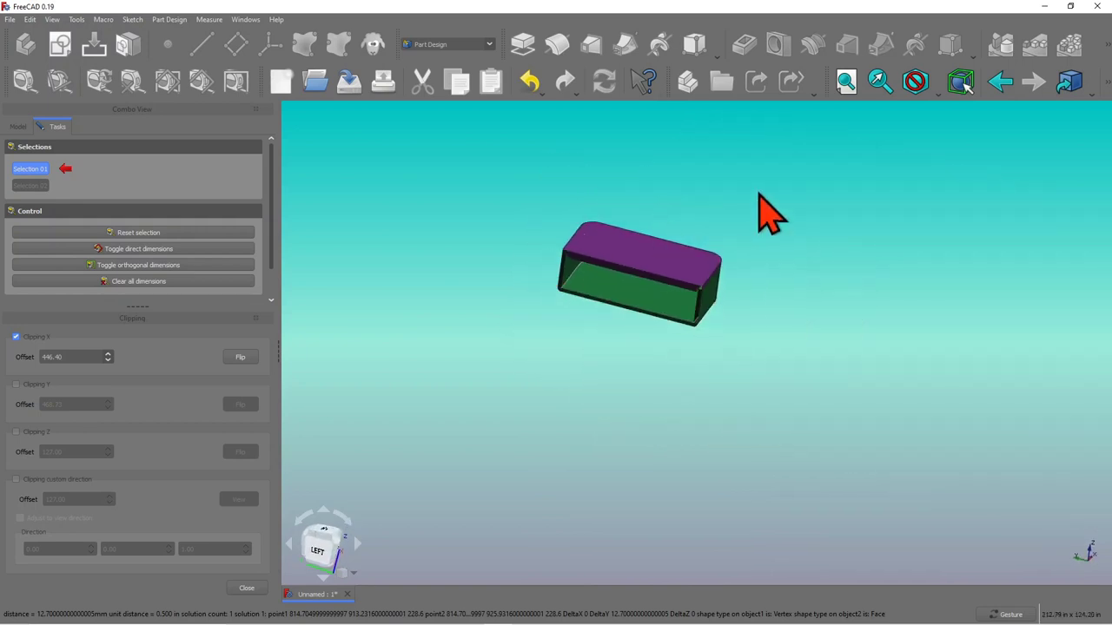
pyautogui.moveTo(769, 211); pyautogui.dragTo(730, 196)
pyautogui.moveTo(649, 332); pyautogui.dragTo(807, 382)
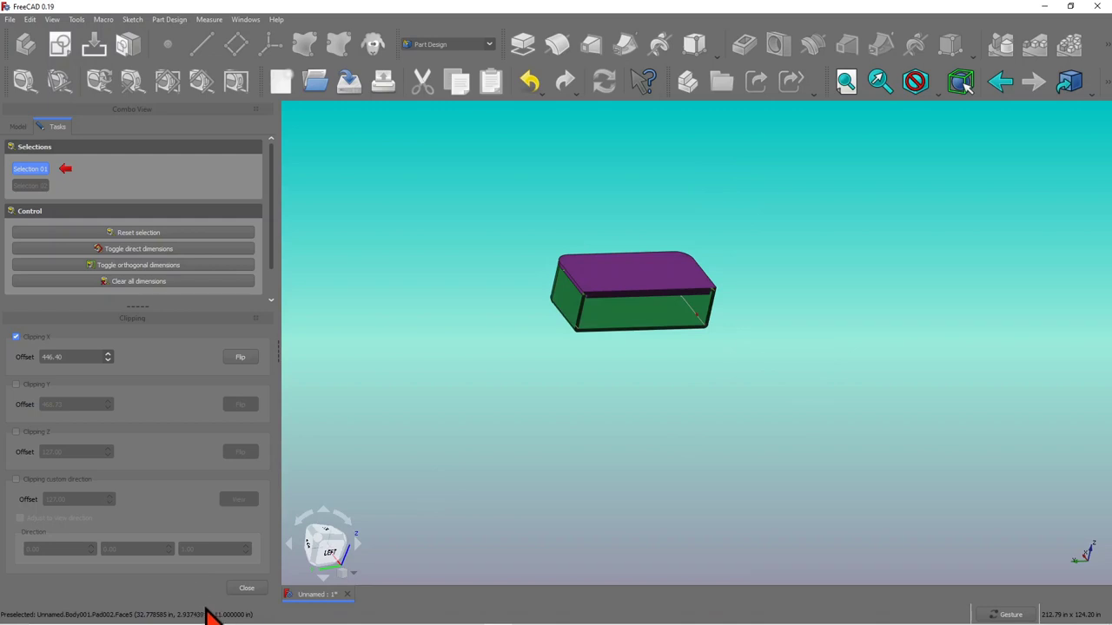
# Step: Remove the X section cut and orbit the whole box to side and front views
pyautogui.click(247, 588)
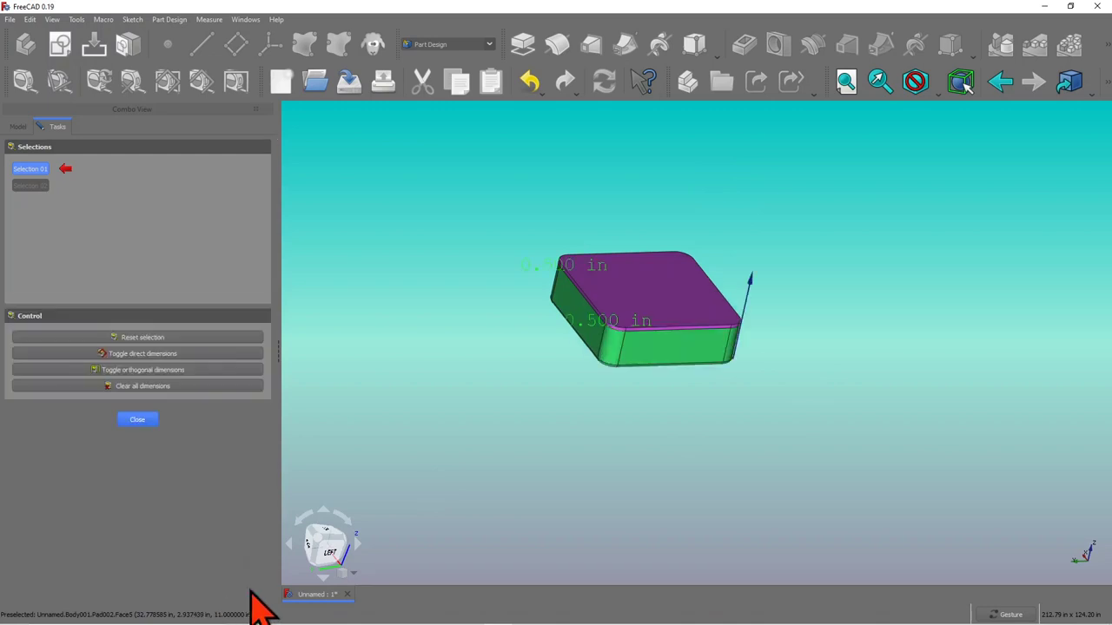
pyautogui.moveTo(610, 335); pyautogui.dragTo(591, 390)
pyautogui.moveTo(613, 323); pyautogui.dragTo(572, 267)
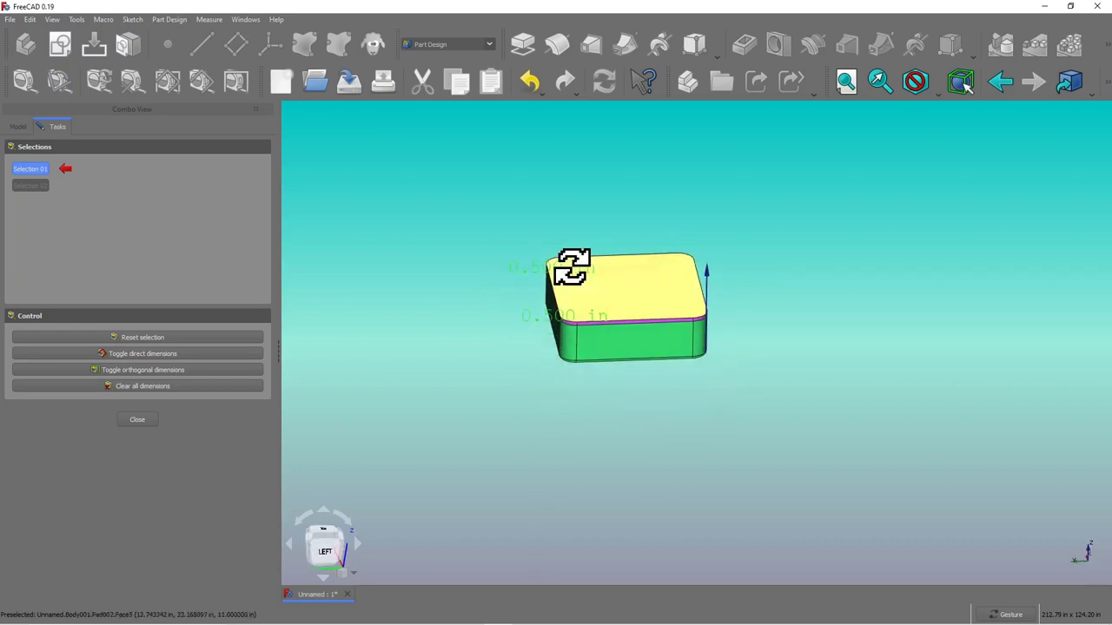
pyautogui.moveTo(676, 303); pyautogui.dragTo(789, 386)
# Step: Finish the measurement task and tilt the box to show its top with the 0.500 in labels
pyautogui.click(137, 420)
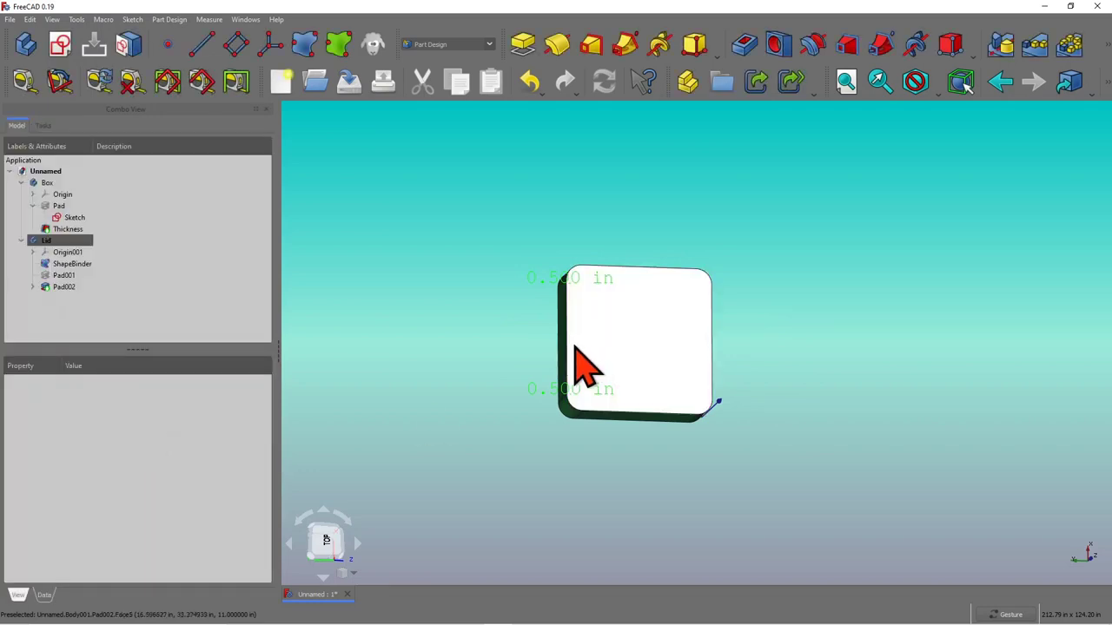
pyautogui.moveTo(578, 368); pyautogui.dragTo(526, 373)
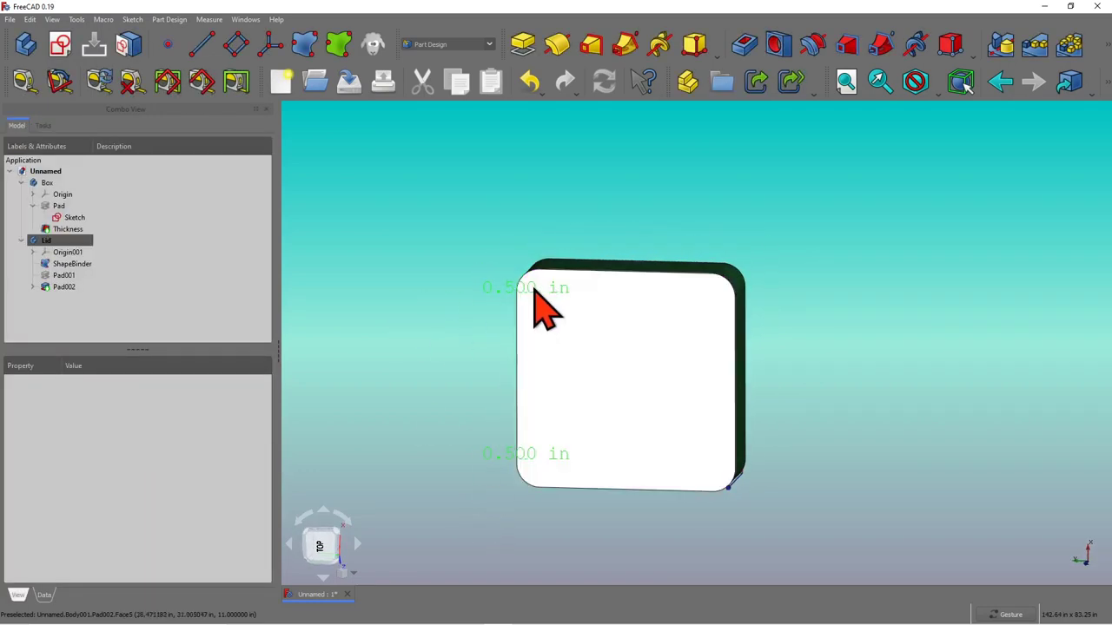
pyautogui.moveTo(618, 524); pyautogui.dragTo(631, 487)
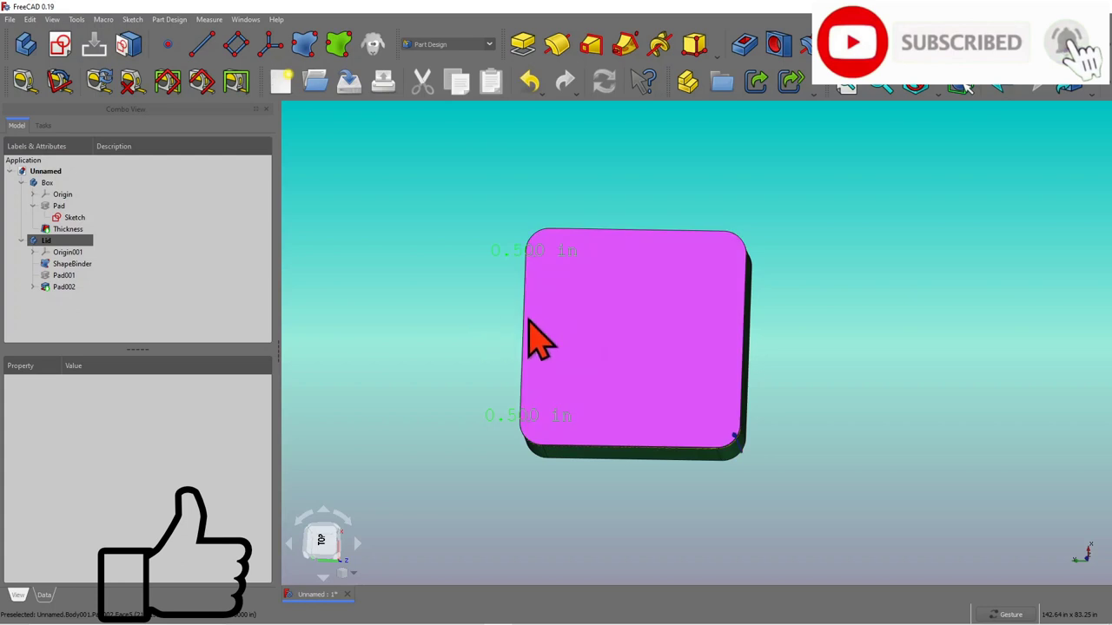
pyautogui.moveTo(647, 473); pyautogui.dragTo(674, 426)
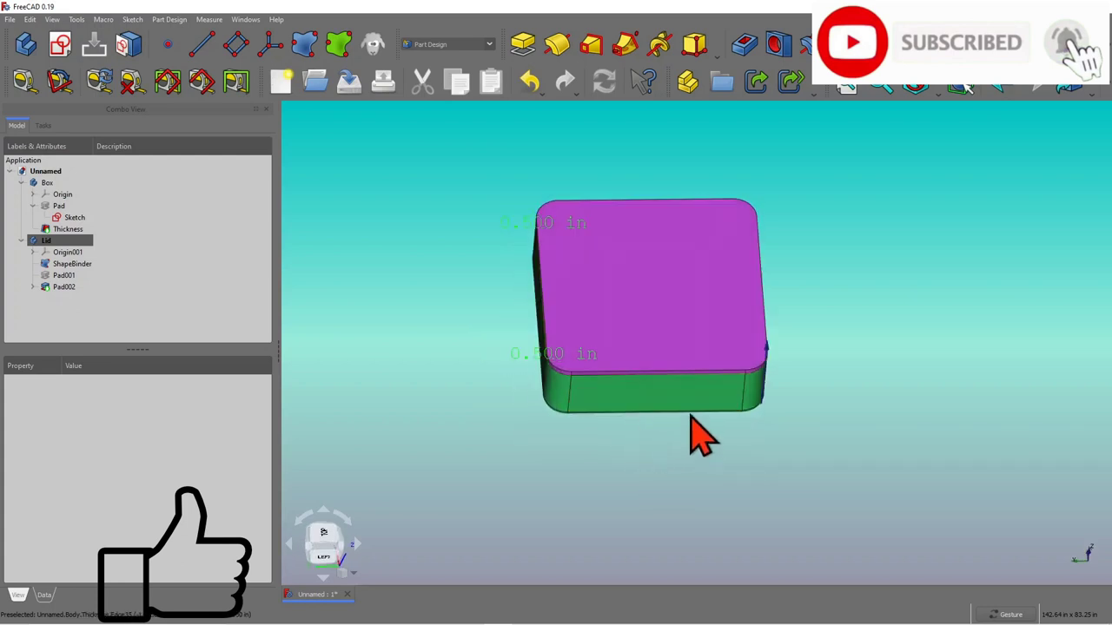
pyautogui.moveTo(800, 477); pyautogui.dragTo(851, 422)
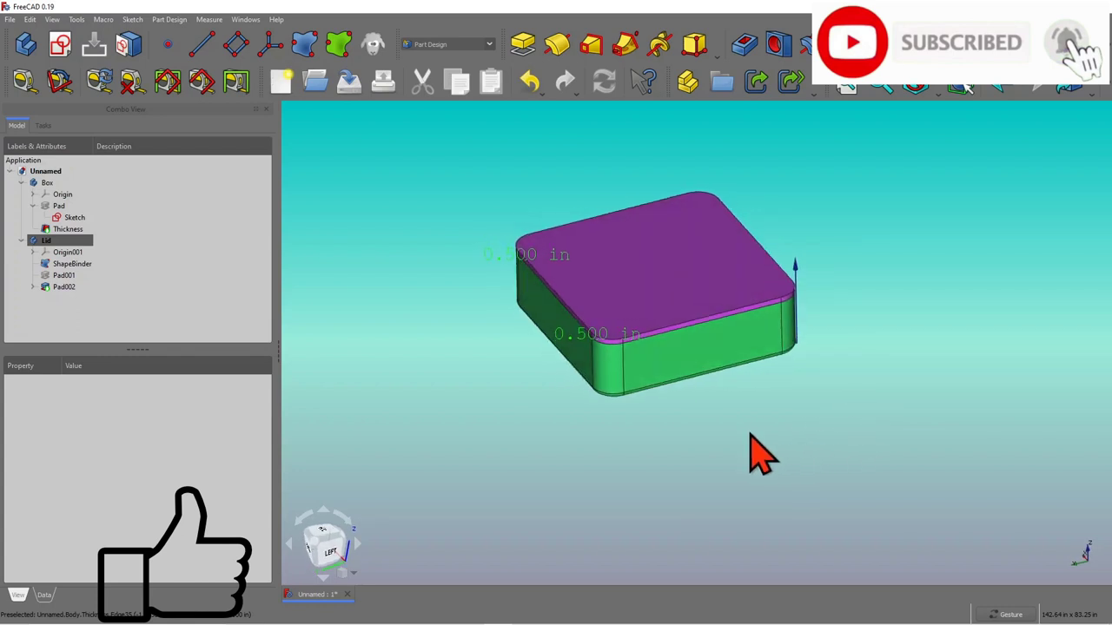
pyautogui.scroll(5, 725, 458)
pyautogui.scroll(-6, 727, 466)
pyautogui.scroll(3, 579, 255)
pyautogui.scroll(-2, 773, 552)
pyautogui.scroll(3, 777, 573)
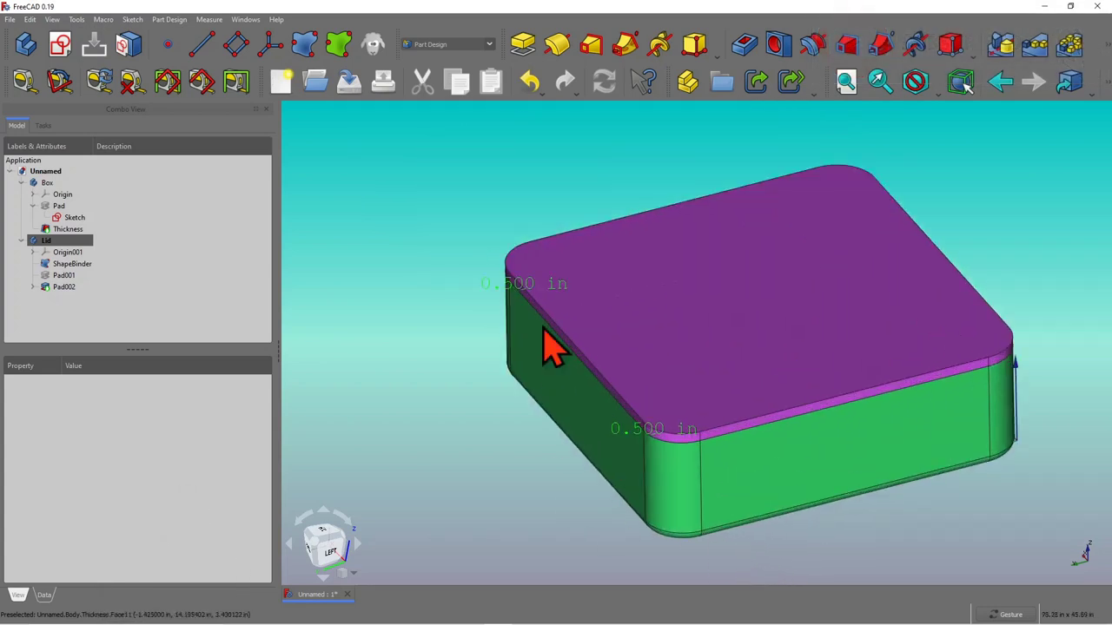
pyautogui.moveTo(883, 513); pyautogui.dragTo(789, 496)
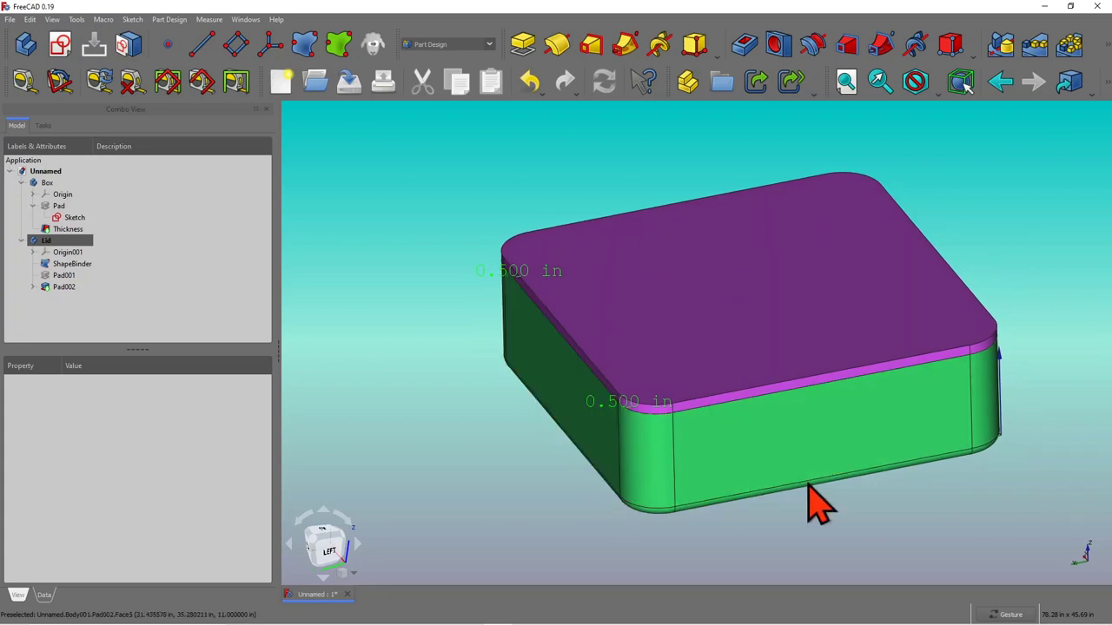